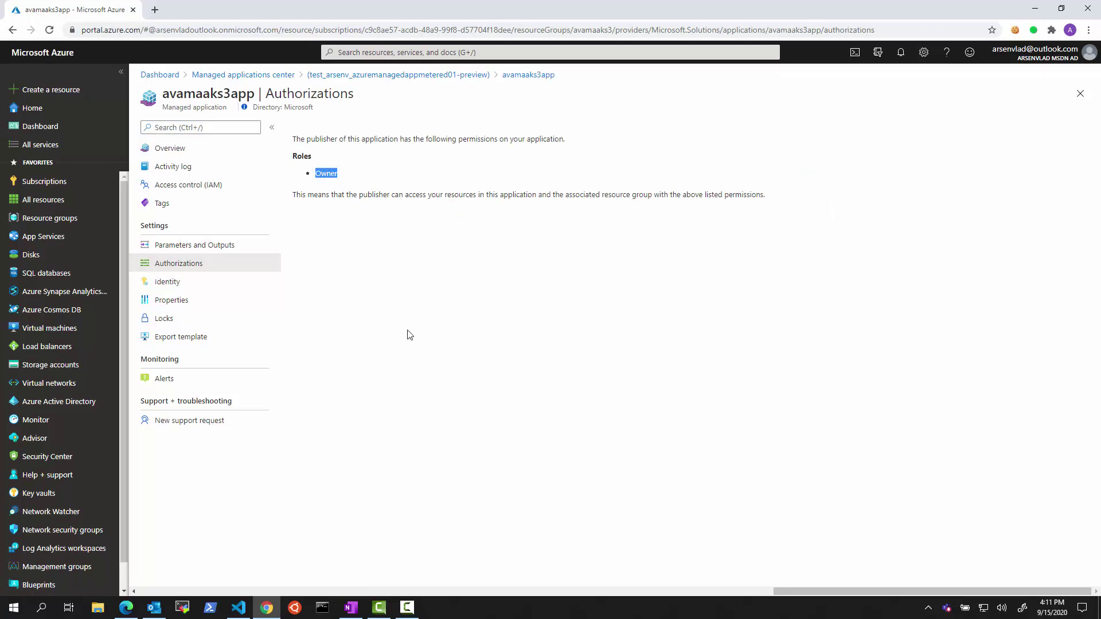
# Step: Review the Identity and Properties pages of the avamaaks3app managed application, ending on its Overview
pyautogui.click(167, 290)
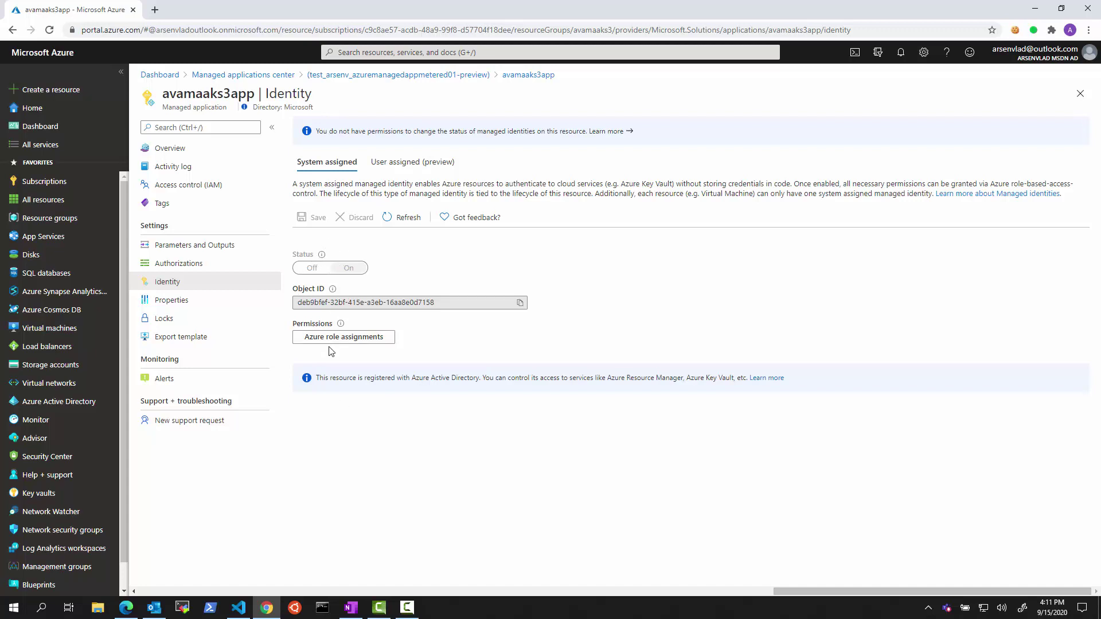
pyautogui.click(175, 300)
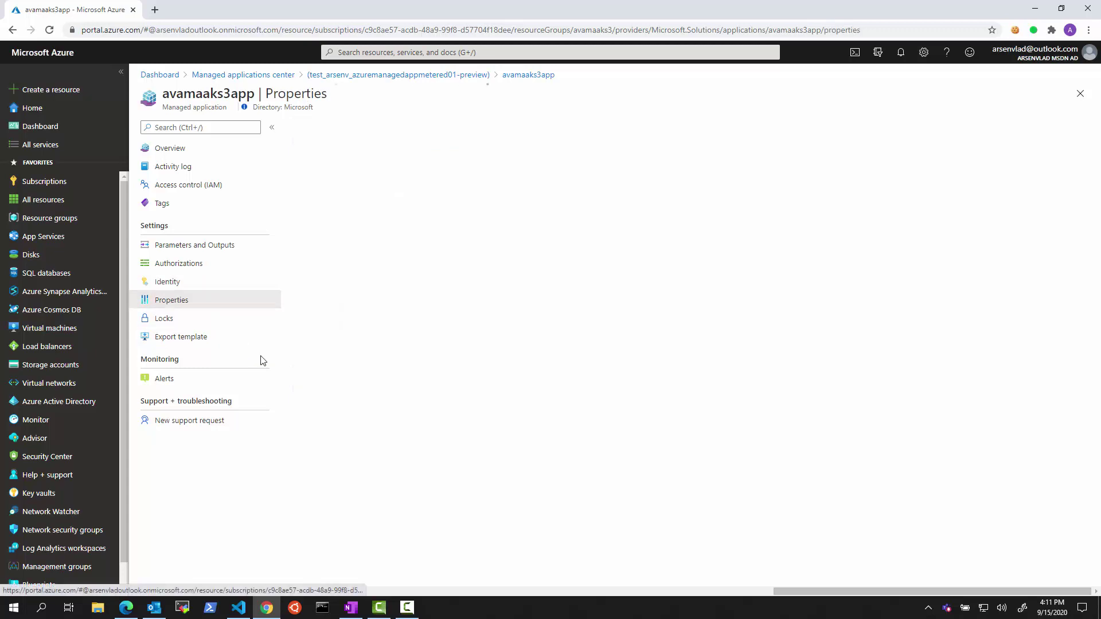
pyautogui.click(182, 151)
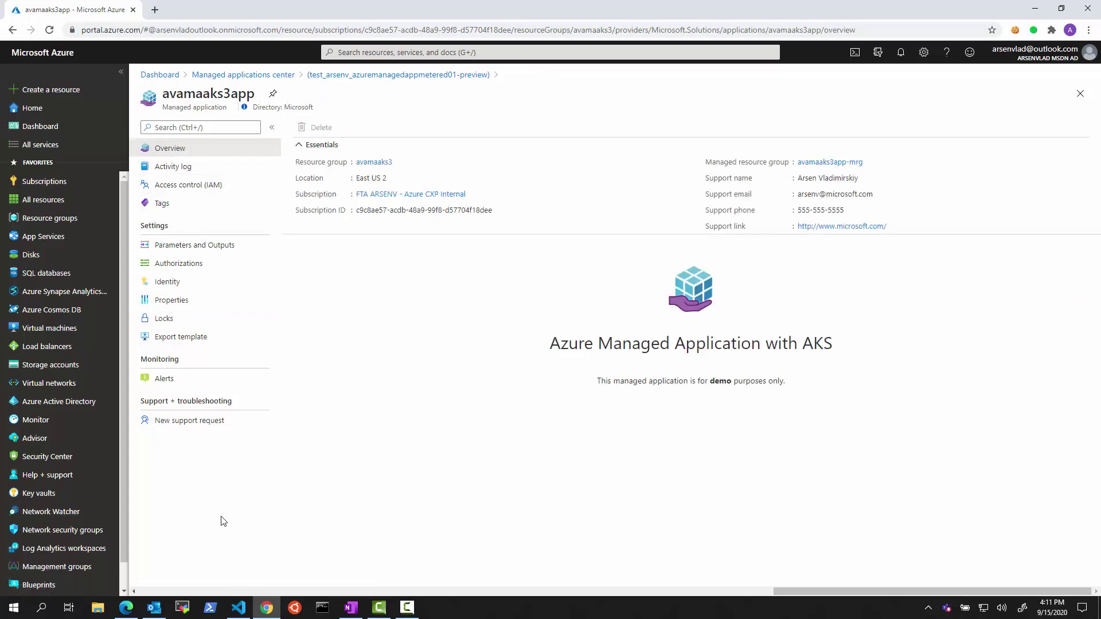
# Step: Switch to Edge and examine the Refresh Azure Managed Application Permissions commands in the GitHub README, including the end of the long lines
pyautogui.click(127, 610)
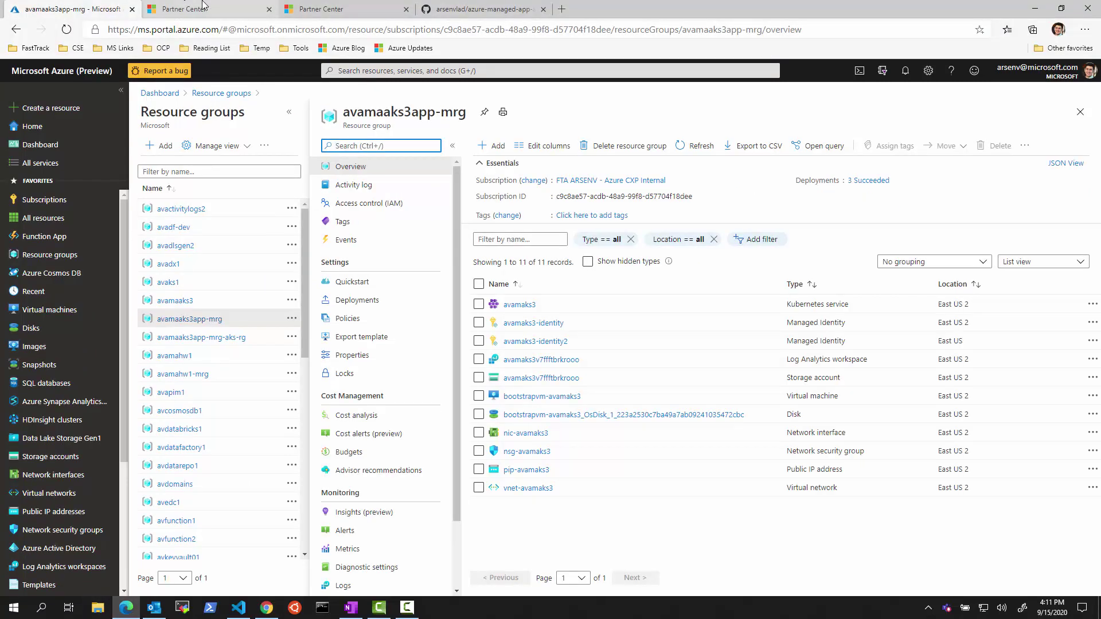
pyautogui.click(455, 12)
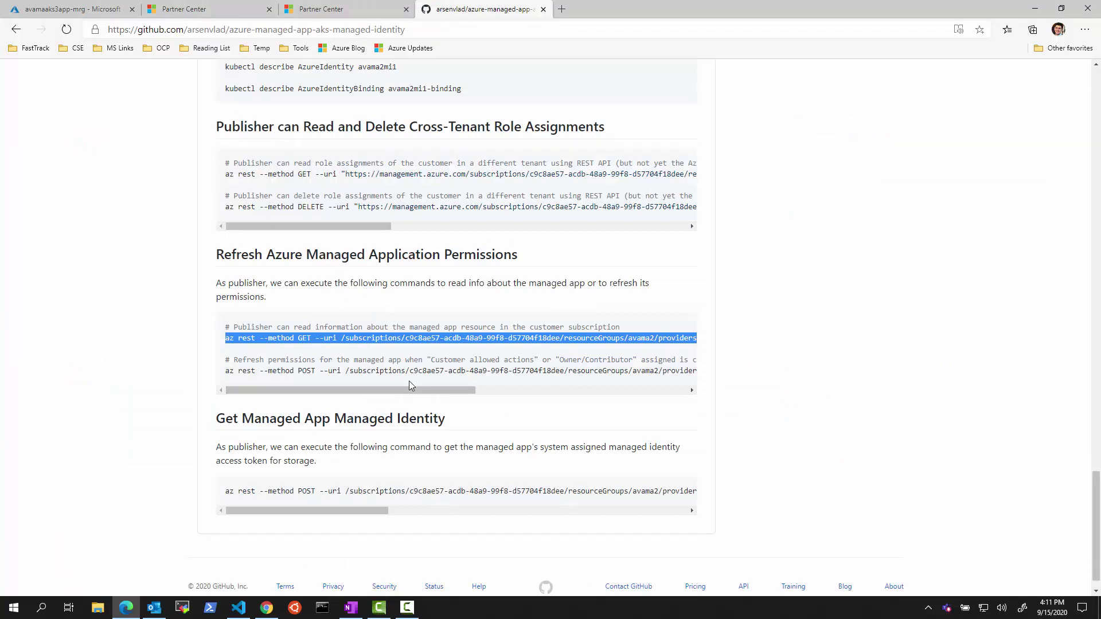
pyautogui.moveTo(411, 392); pyautogui.dragTo(586, 400)
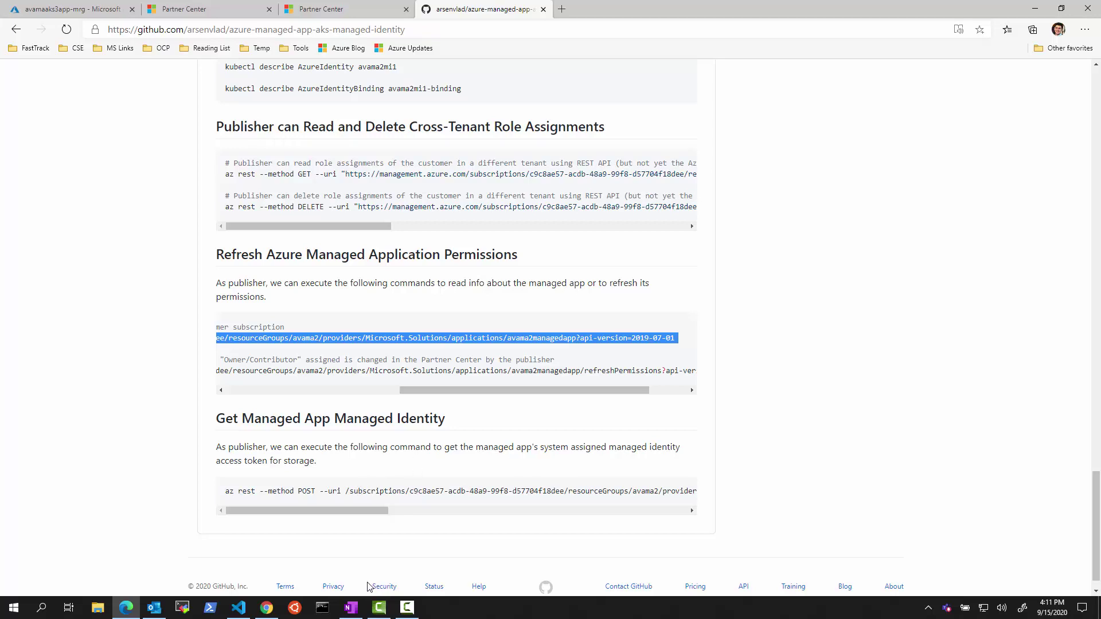
# Step: Switch to Visual Studio Code and find the start of the avamaaks3app GET request's output in the terminal
pyautogui.click(240, 610)
pyautogui.scroll(10, 576, 391)
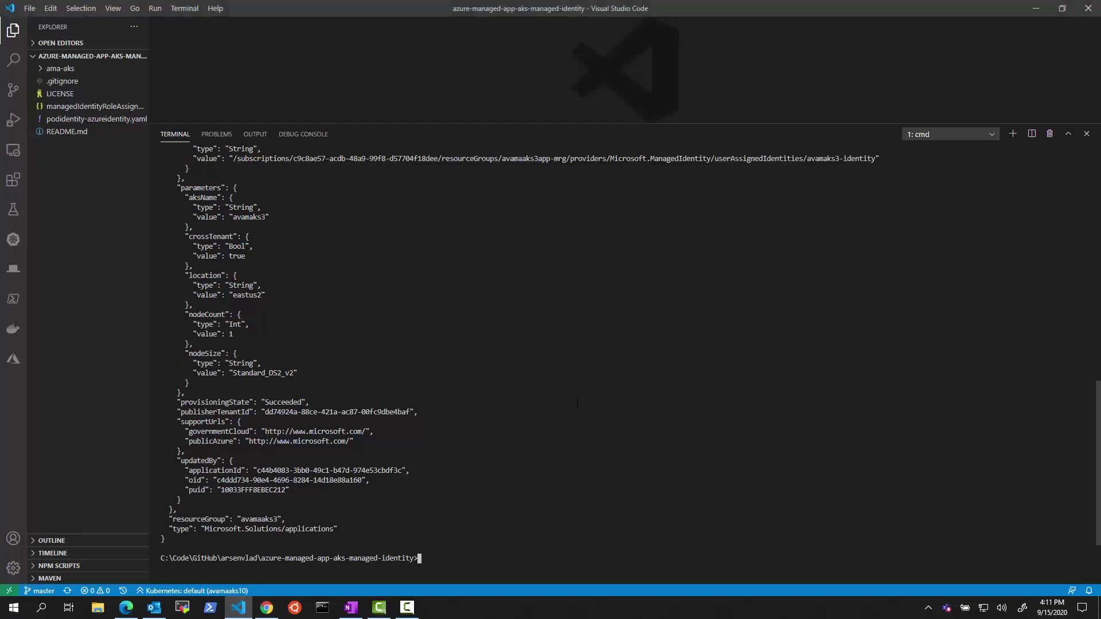
pyautogui.scroll(10, 576, 391)
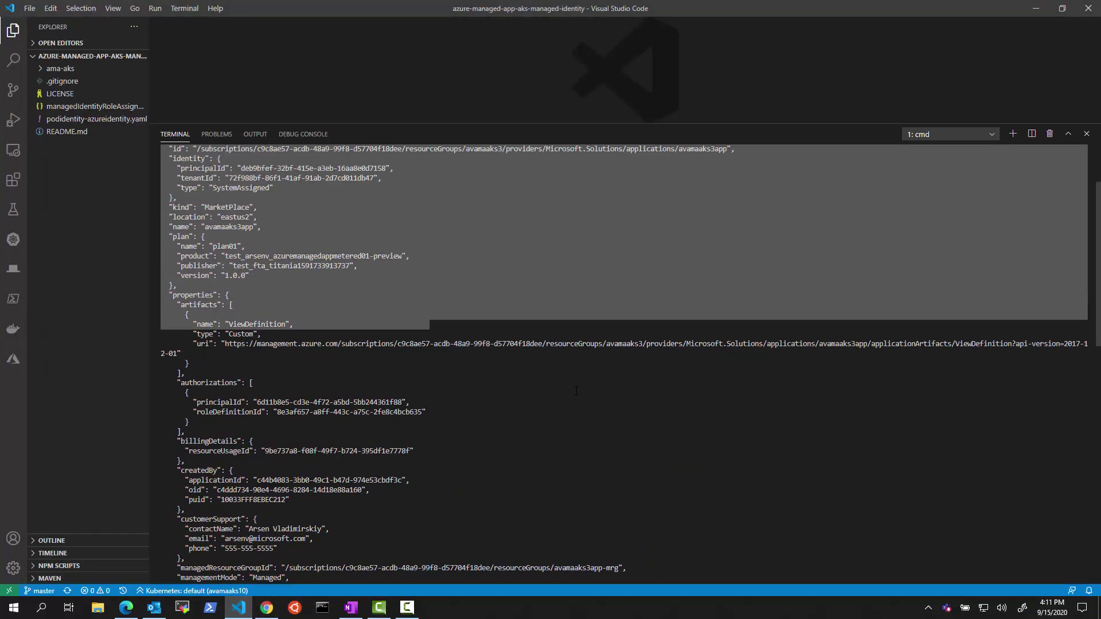
pyautogui.click(610, 273)
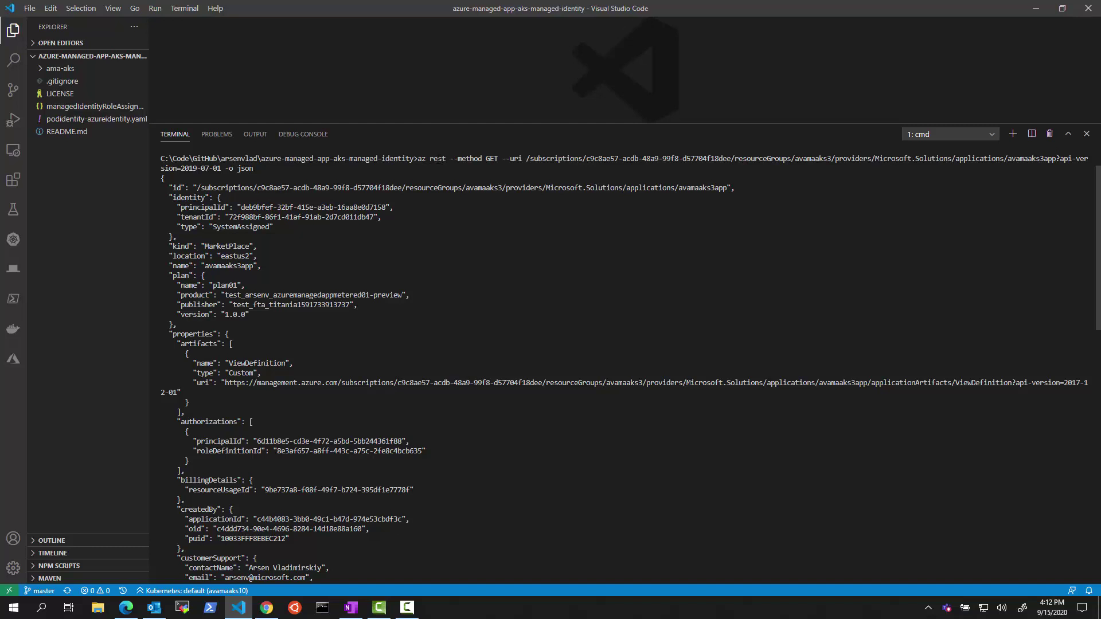
# Step: Mark the az rest --method GET command, followed by the avamaaks3app resource path, with temporary red boxes in the terminal
pyautogui.hotkey('ctrl', 'shift', 'd')
pyautogui.moveTo(416, 152); pyautogui.dragTo(503, 168)
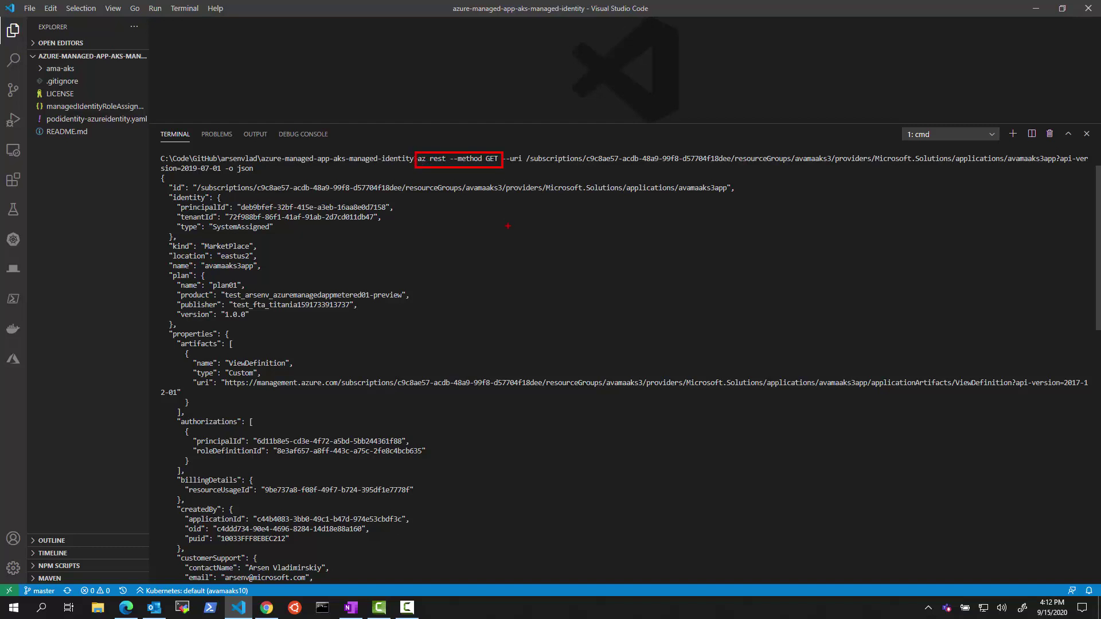
pyautogui.press('Escape')
pyautogui.moveTo(523, 147); pyautogui.dragTo(1058, 168)
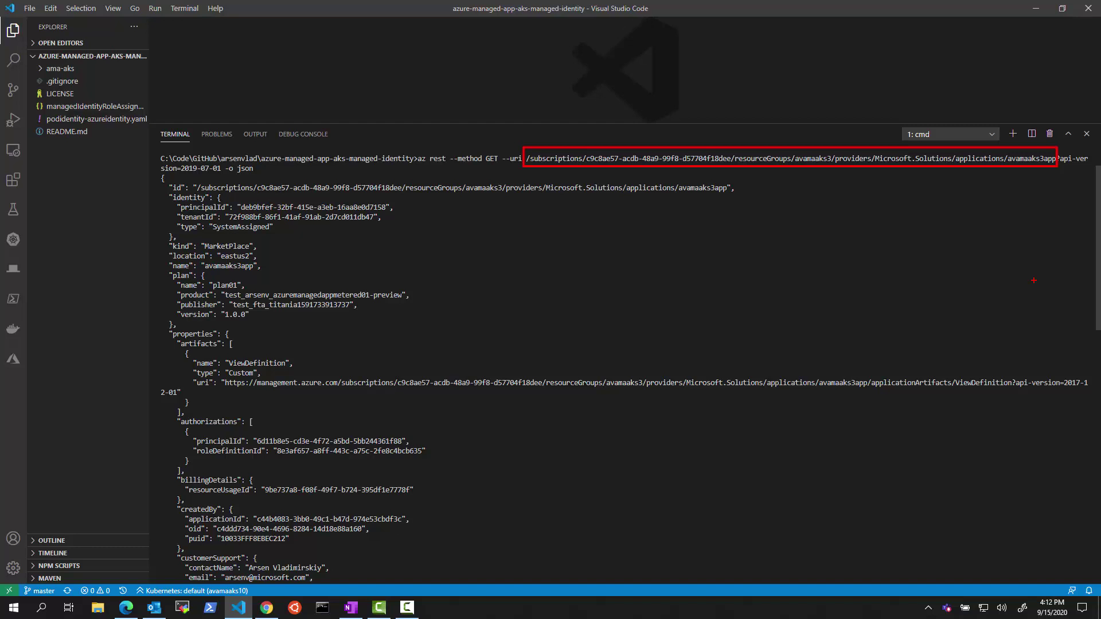
pyautogui.press('Escape')
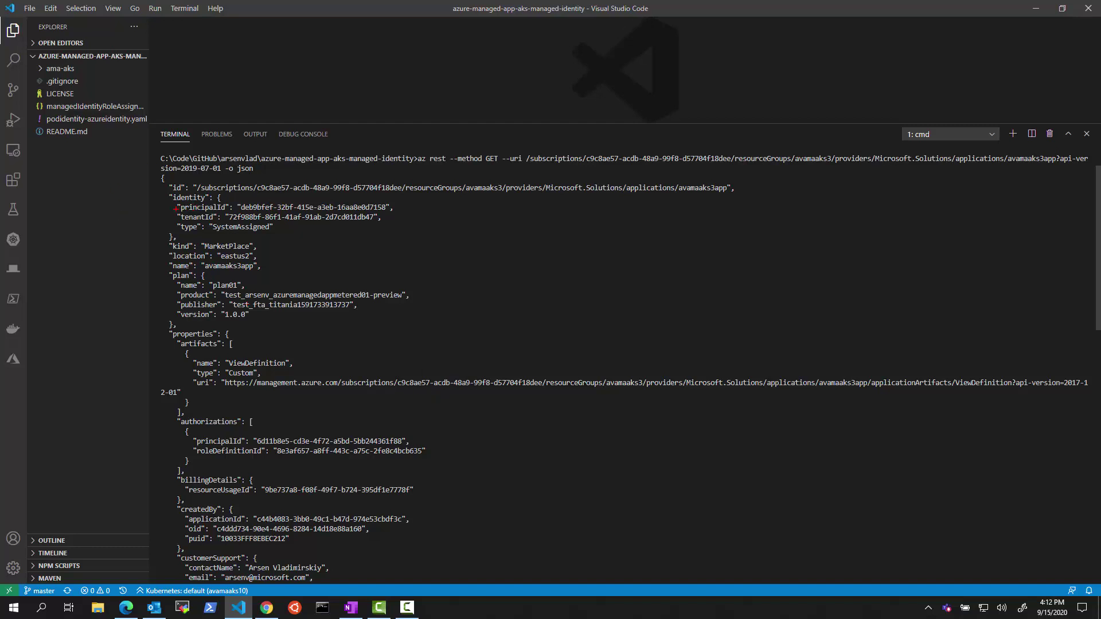
# Step: Mark the identity block and the plan block of the JSON output with temporary red boxes
pyautogui.moveTo(166, 193); pyautogui.dragTo(396, 240)
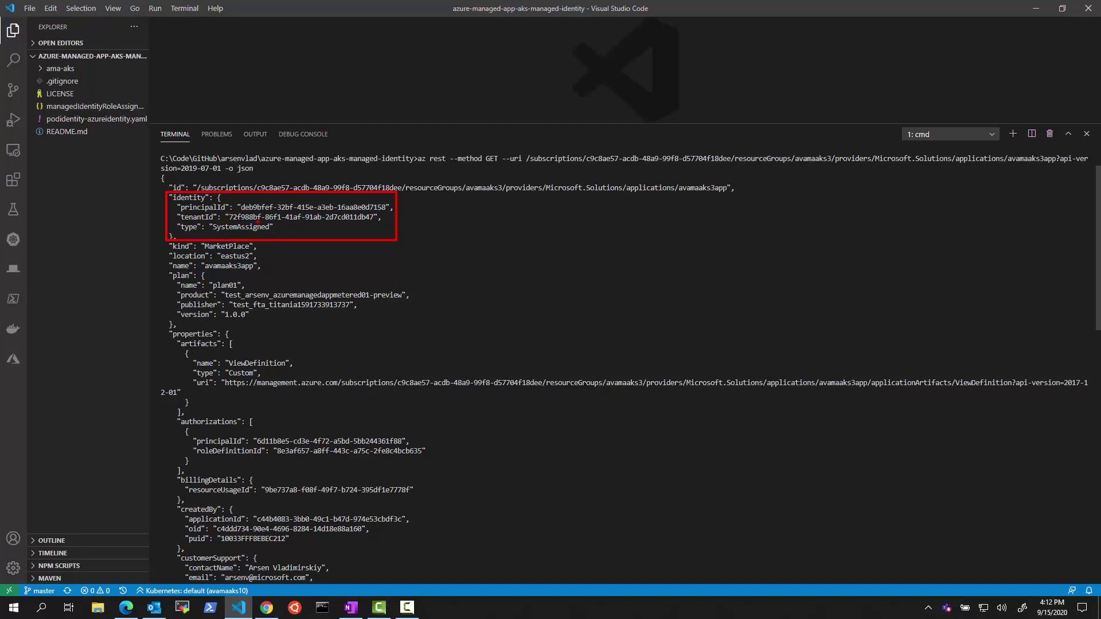
pyautogui.press('Escape')
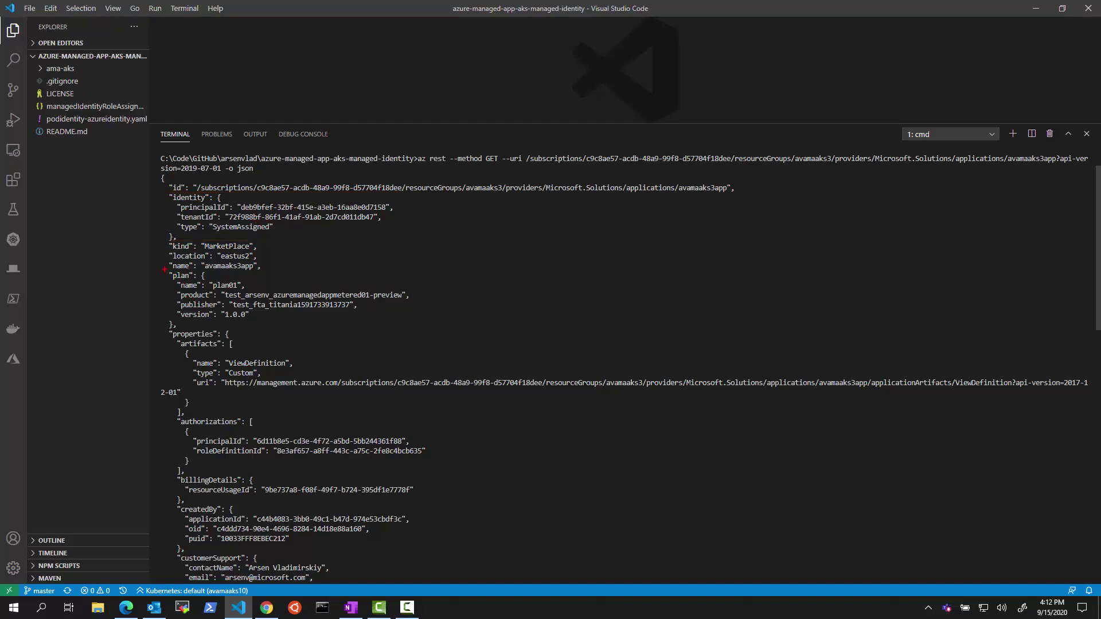
pyautogui.moveTo(164, 270)
pyautogui.mouseDown()
pyautogui.moveTo(392, 317)
pyautogui.moveTo(418, 335)
pyautogui.mouseUp()
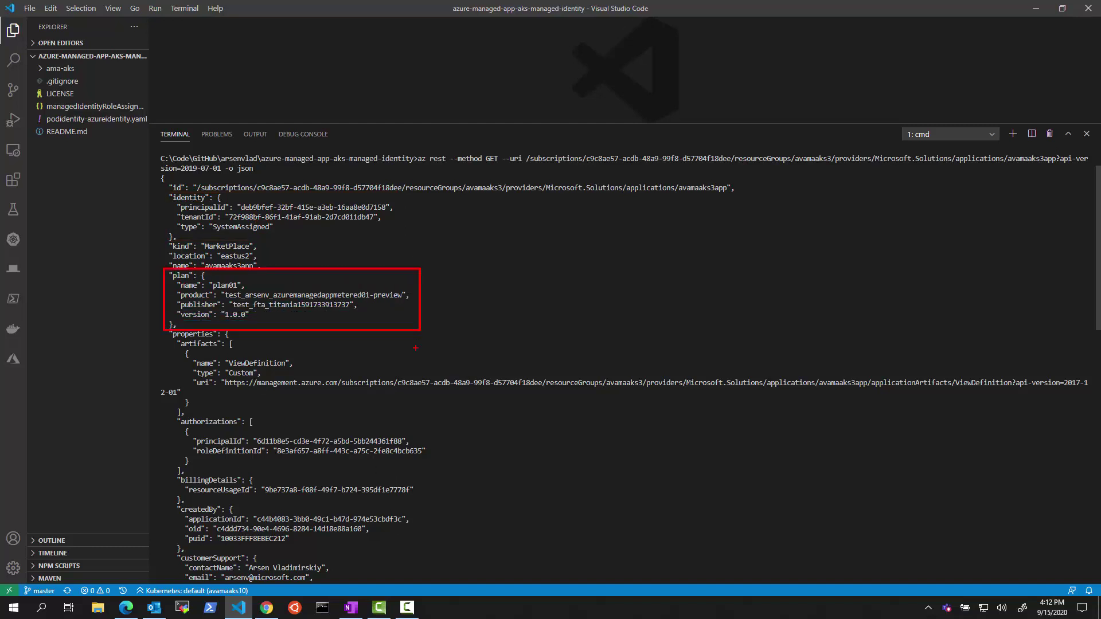
pyautogui.press('Escape')
# Step: Copy the roleDefinitionId from the authorizations block and search the web for it in a new Edge tab
pyautogui.scroll(-2, 284, 455)
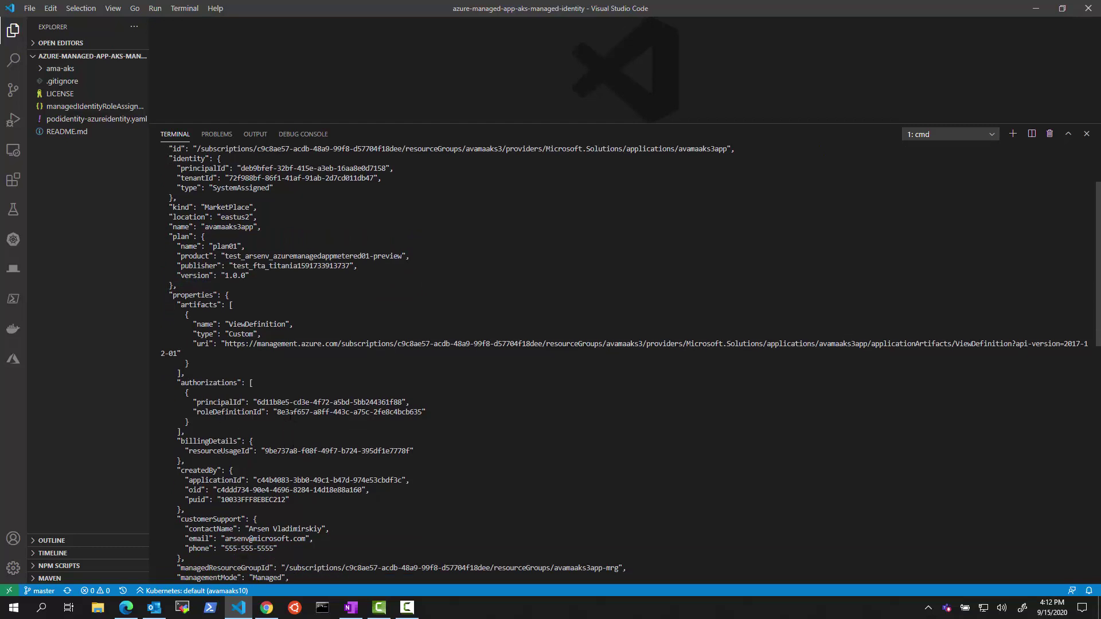
pyautogui.moveTo(279, 415); pyautogui.dragTo(422, 415)
pyautogui.hotkey('ctrl', 'c')
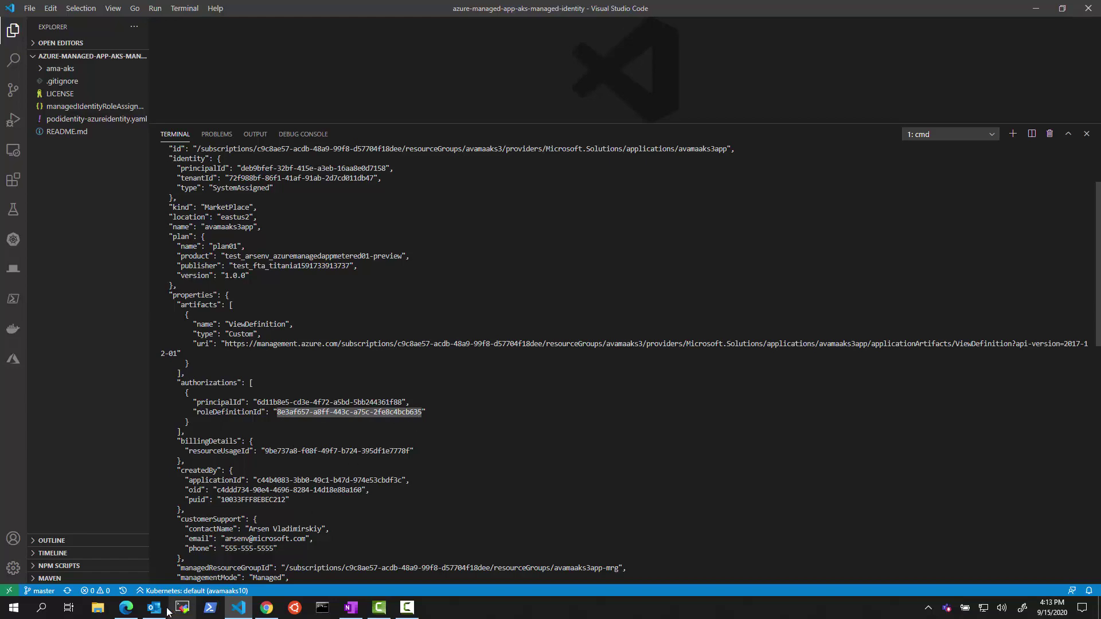
pyautogui.click(126, 607)
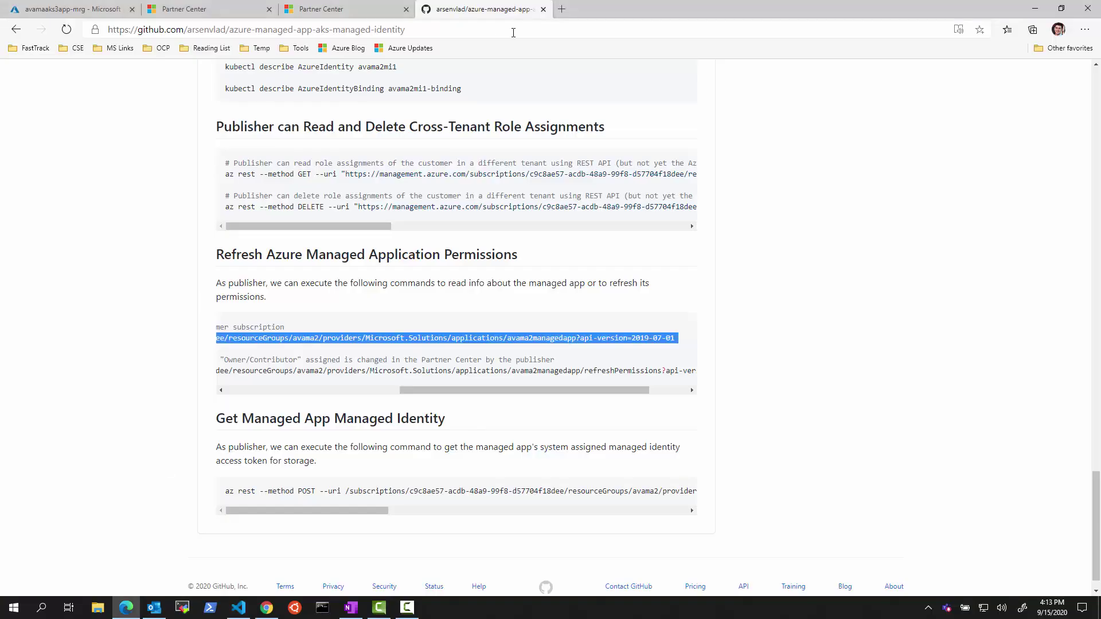
pyautogui.click(562, 8)
pyautogui.hotkey('ctrl', 'v')
pyautogui.press('Return')
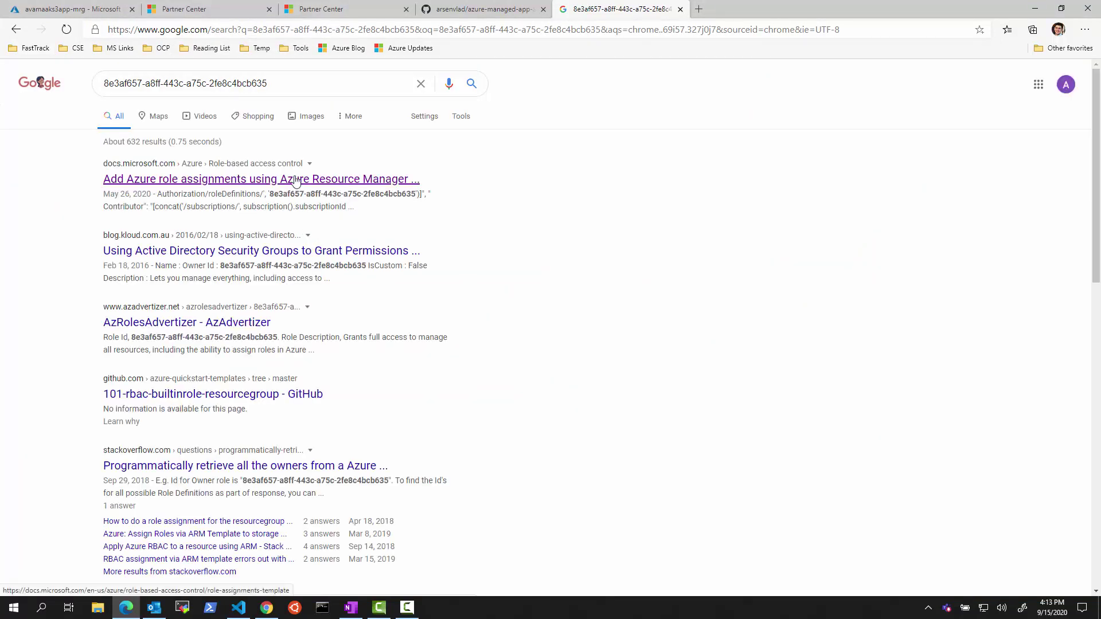
# Step: Refine the search with "built in", check the role ID's name in the Azure ARM template article, and close that page
pyautogui.click(308, 82)
pyautogui.write('built in')
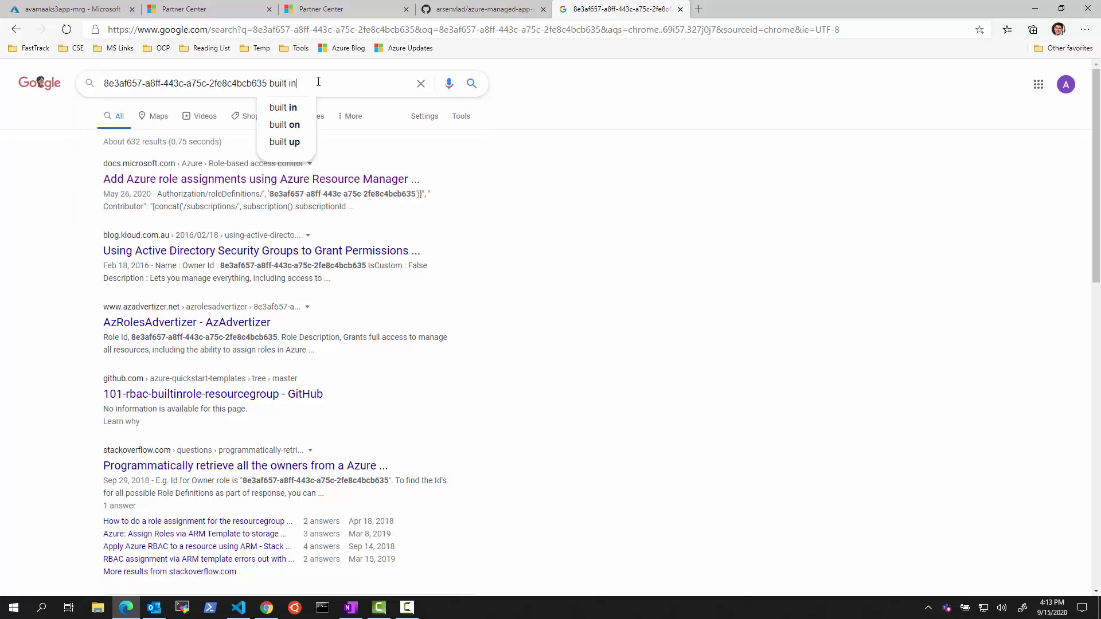
pyautogui.press('Return')
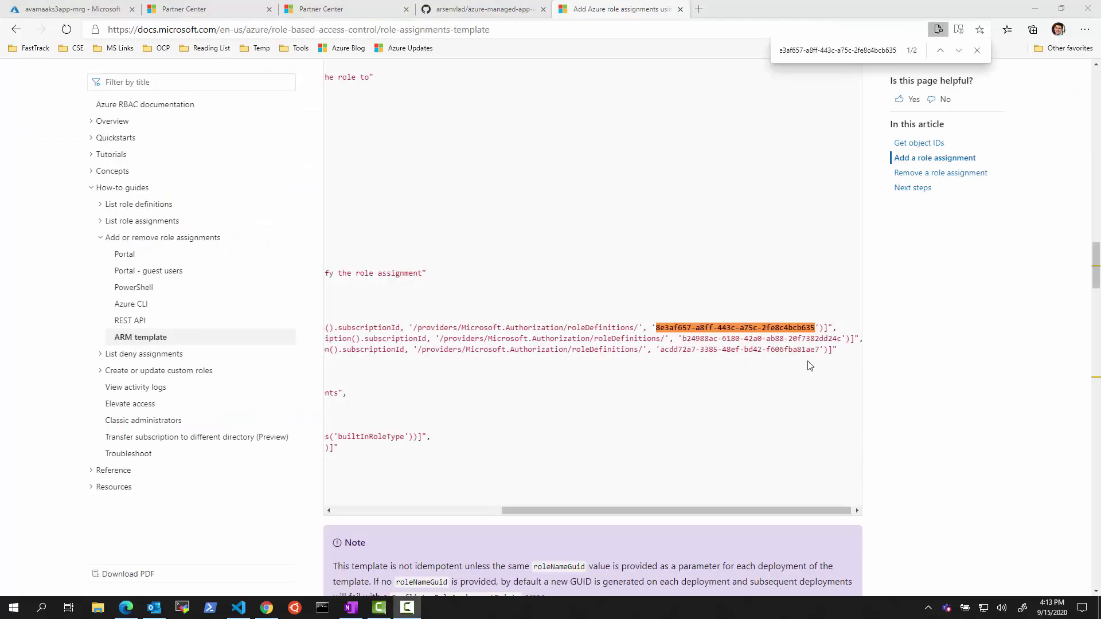
pyautogui.moveTo(729, 510); pyautogui.dragTo(569, 530)
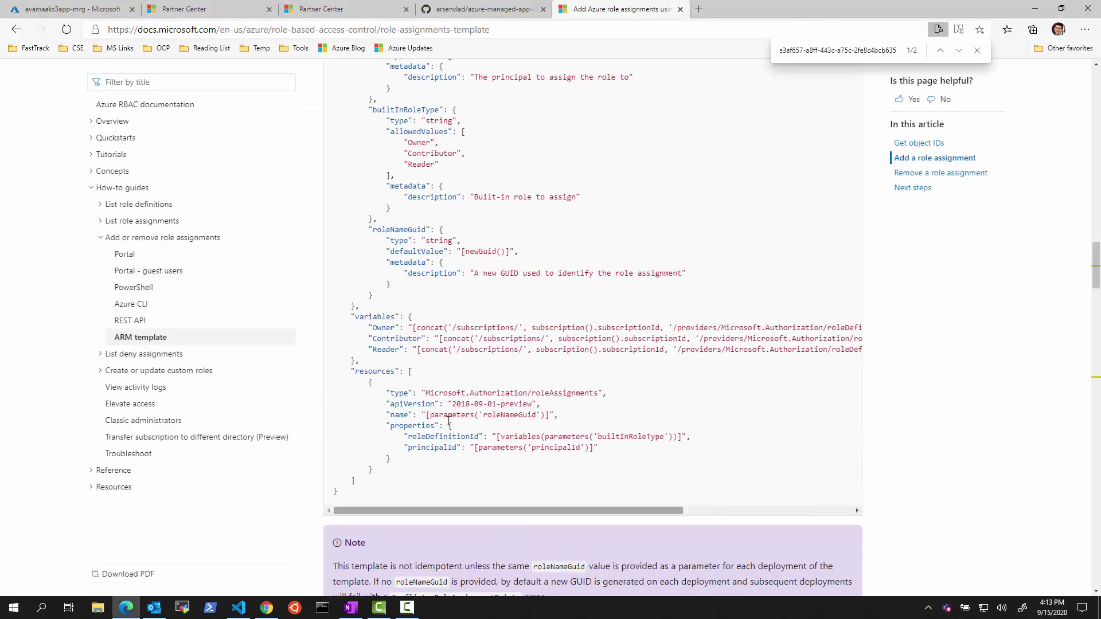
pyautogui.click(679, 9)
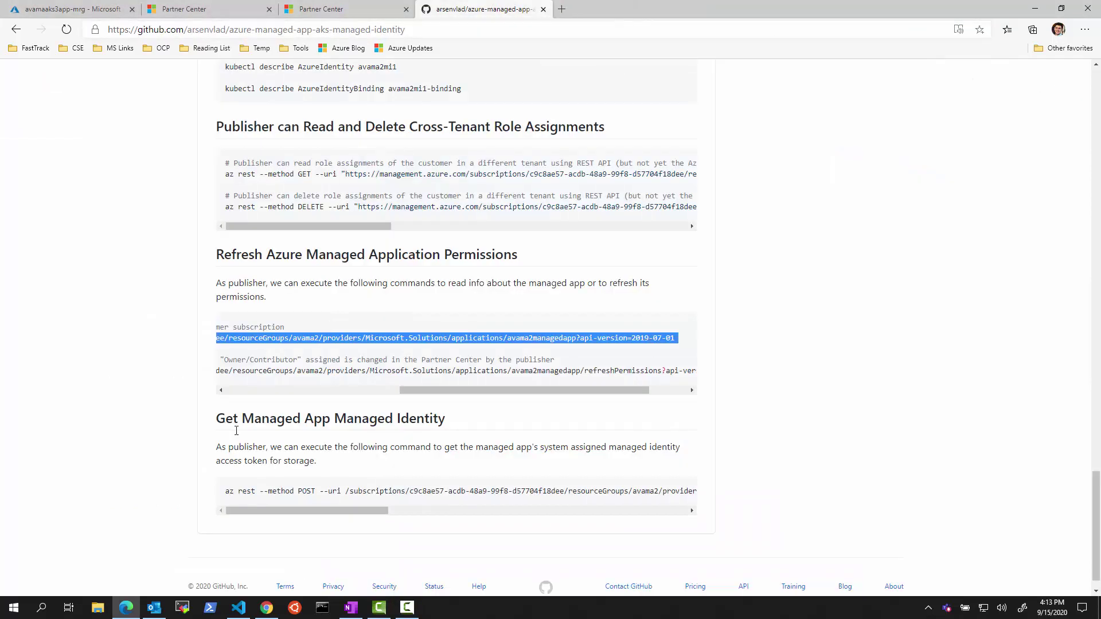
# Step: Return to Visual Studio Code, read the rest of the managed application's JSON output, and highlight the authorizations block
pyautogui.click(241, 611)
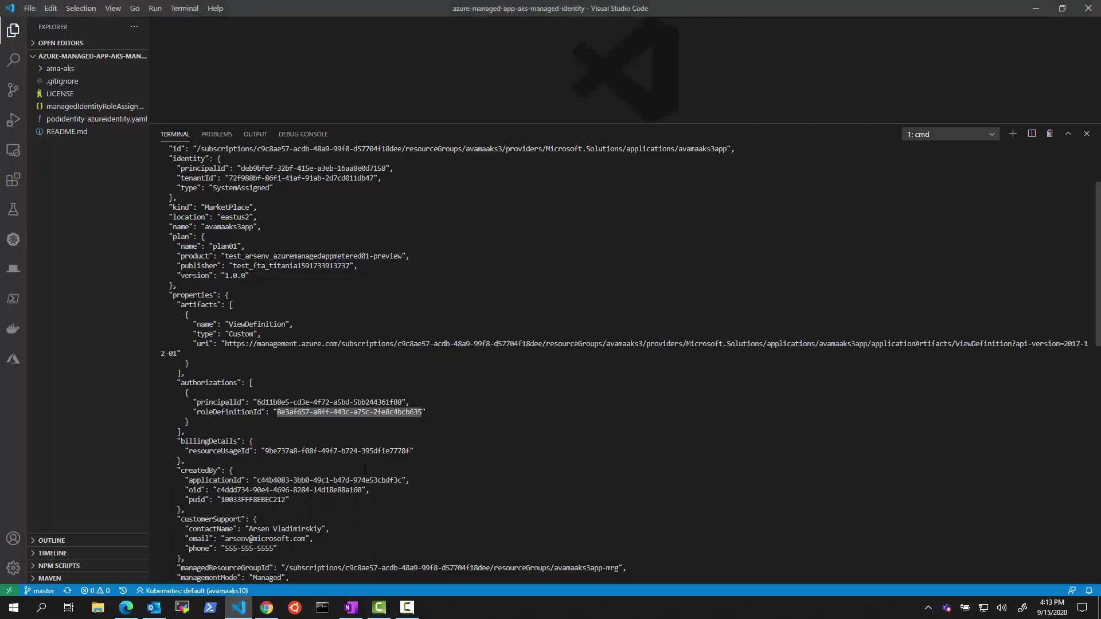
pyautogui.scroll(-2, 344, 455)
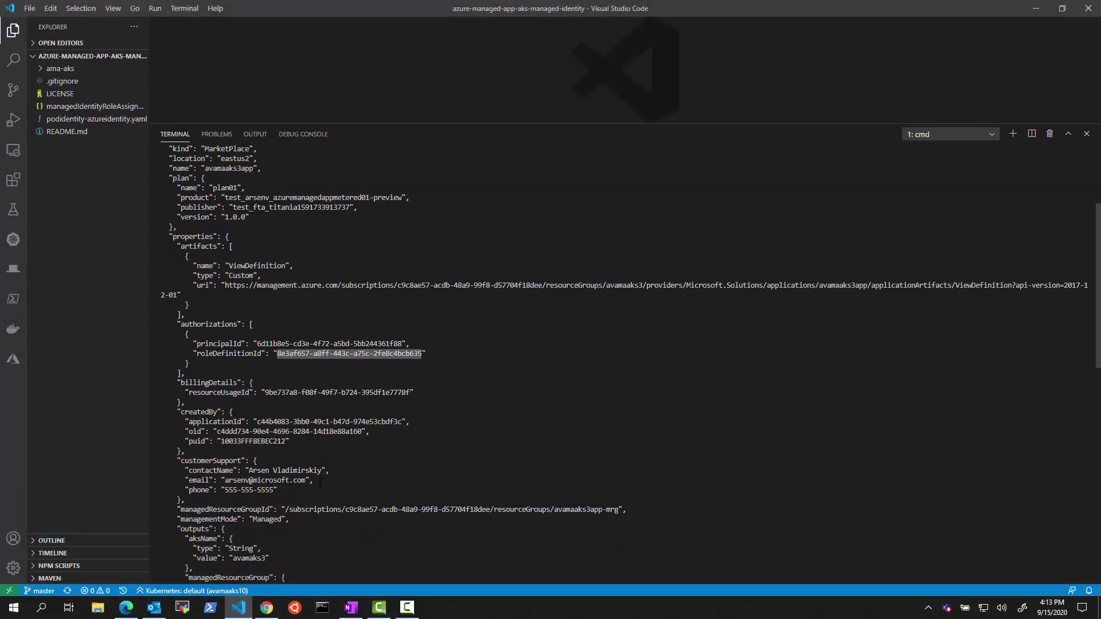
pyautogui.scroll(-3, 320, 484)
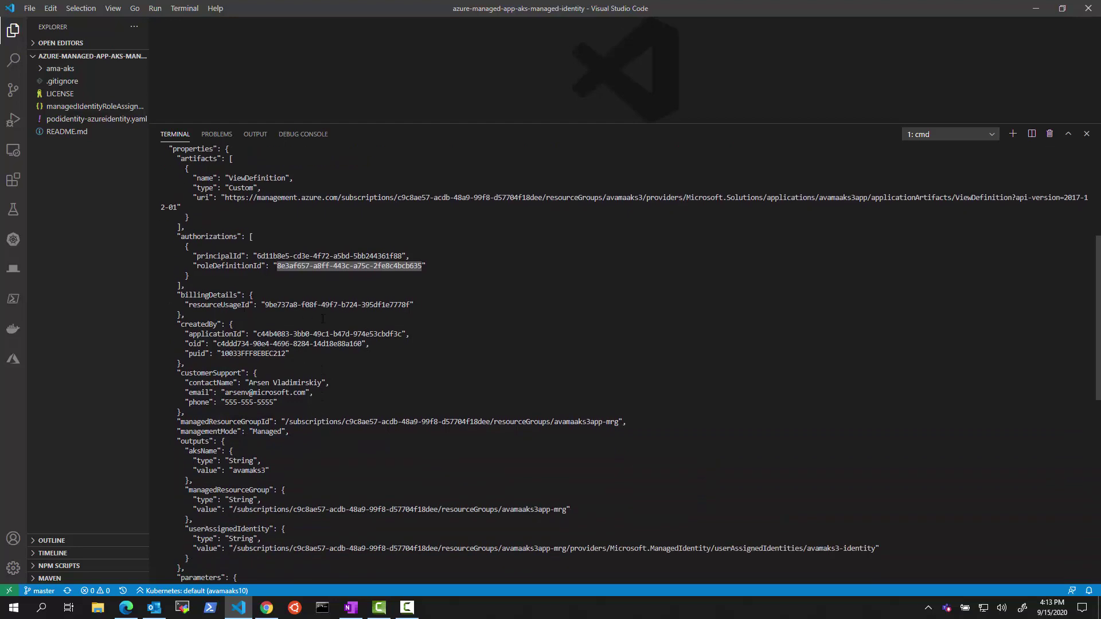
pyautogui.scroll(-1, 331, 385)
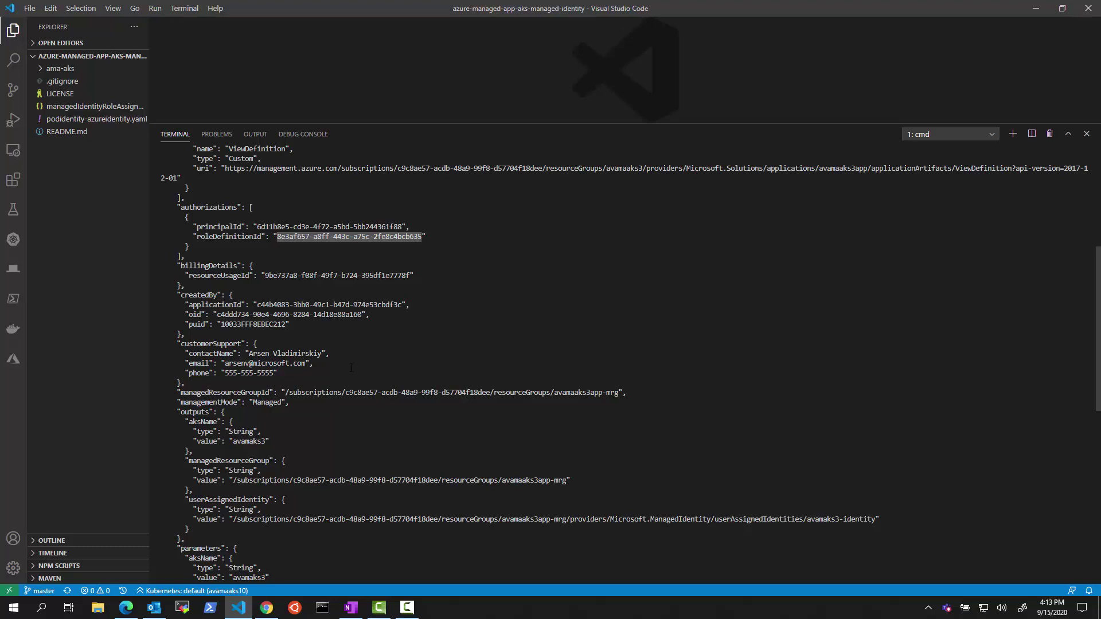
pyautogui.scroll(-1, 352, 368)
pyautogui.scroll(-3, 283, 407)
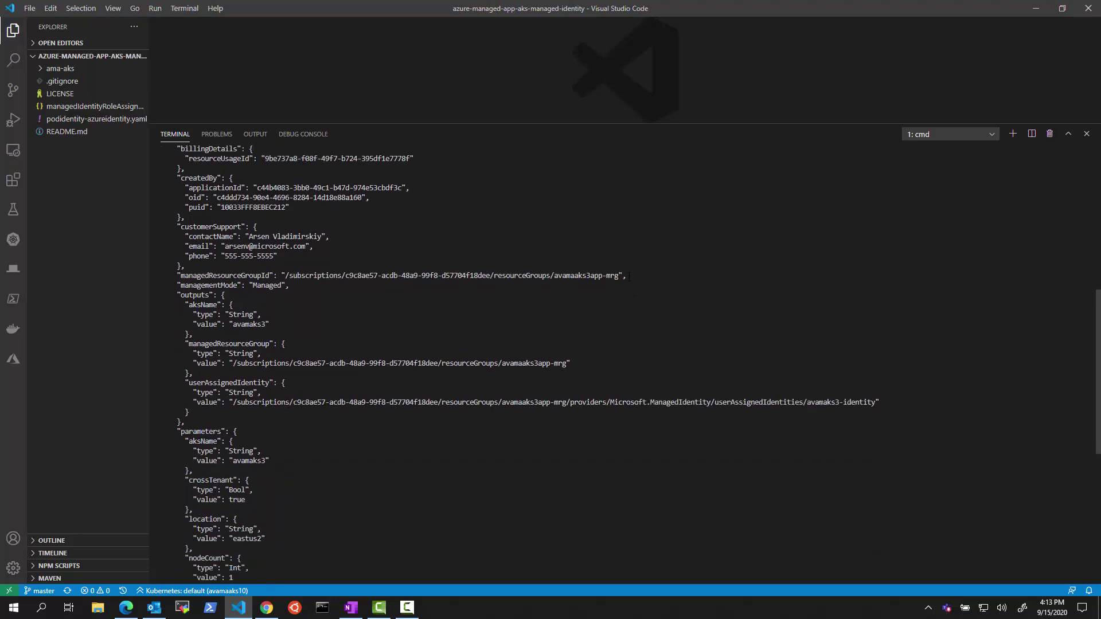
pyautogui.scroll(-4, 483, 457)
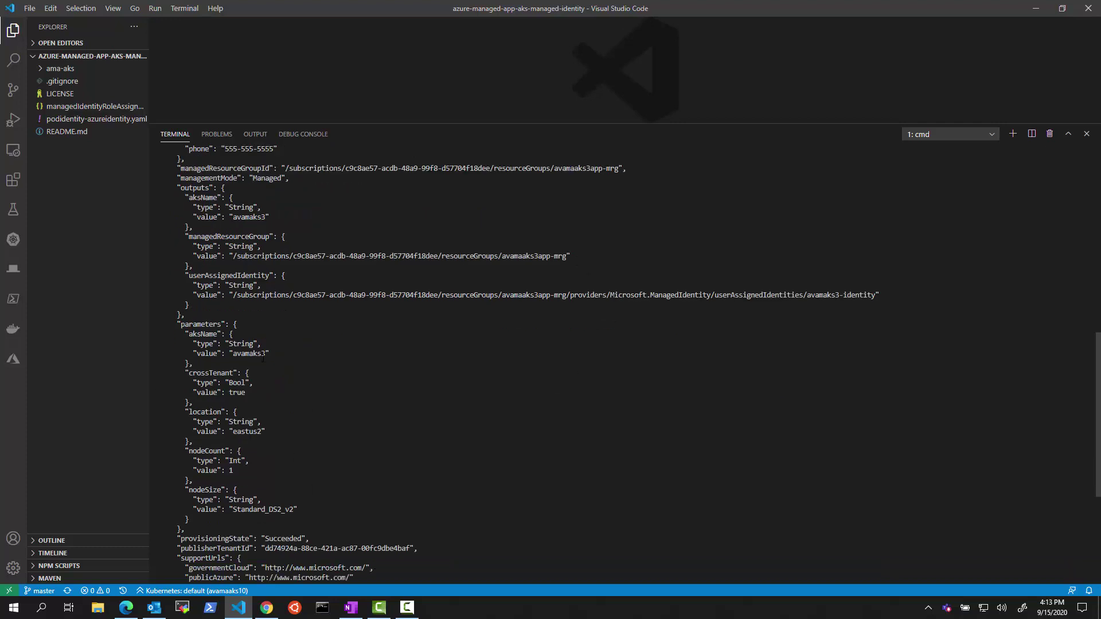
pyautogui.scroll(-4, 263, 358)
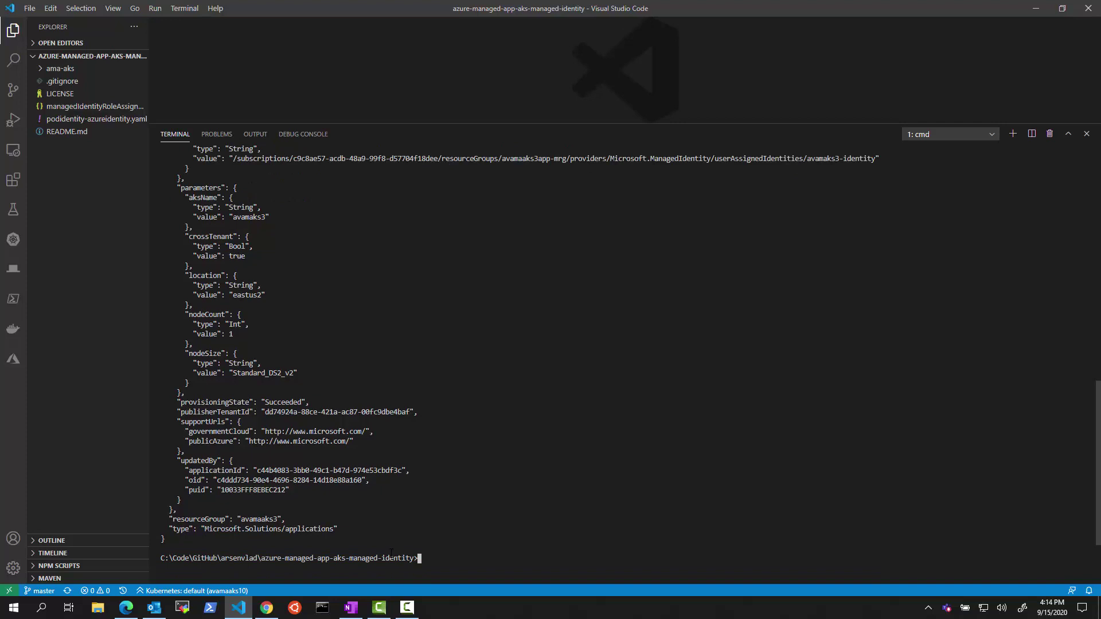
pyautogui.scroll(12, 391, 552)
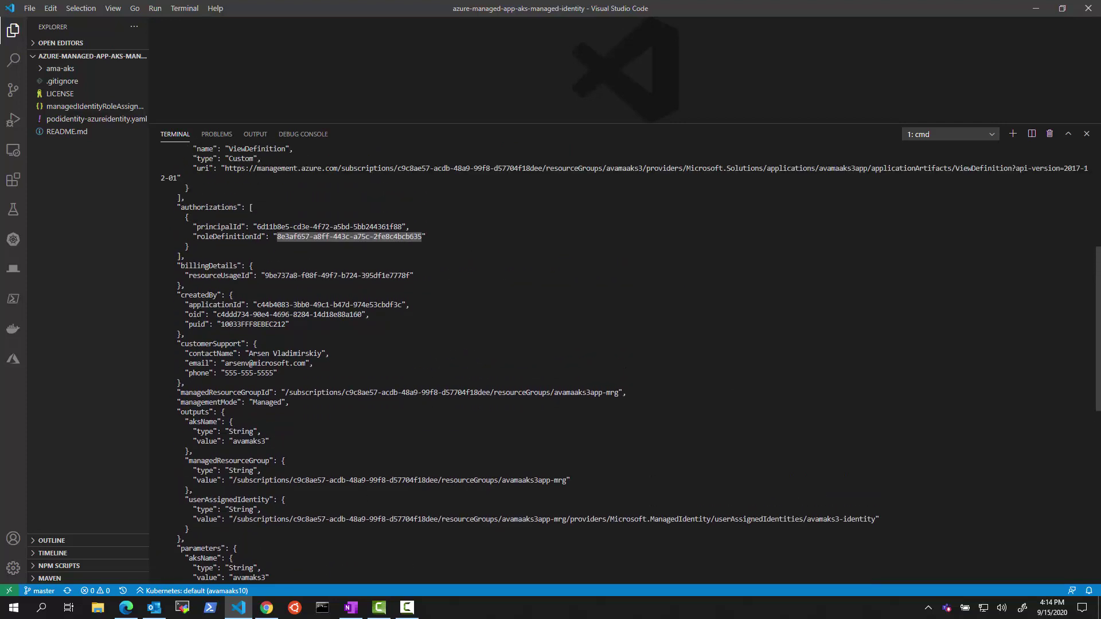
pyautogui.moveTo(176, 208); pyautogui.dragTo(229, 247)
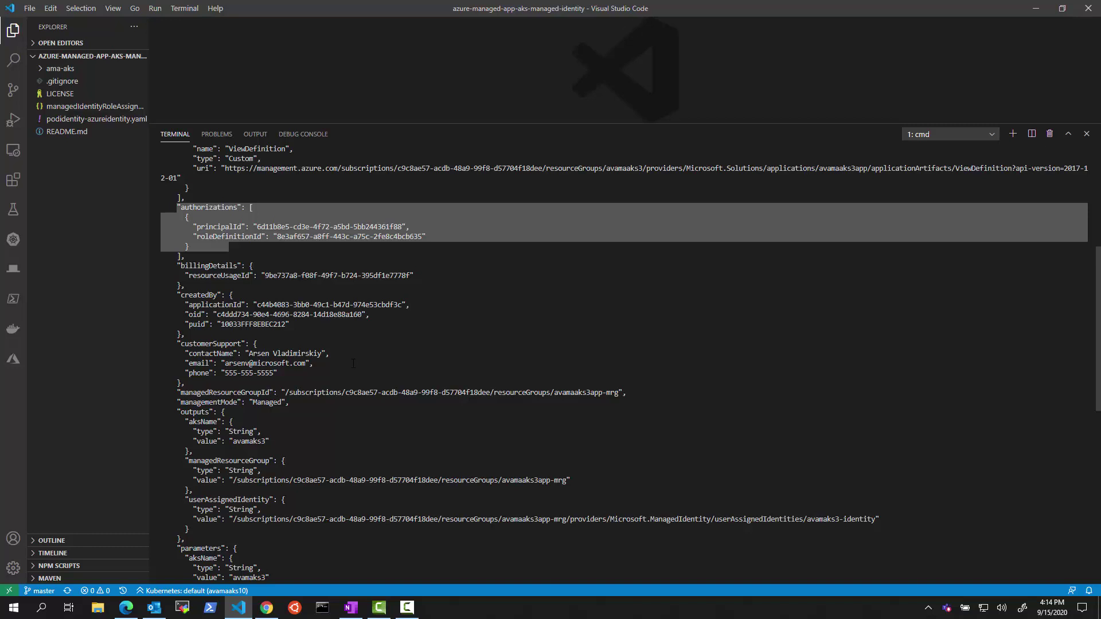
# Step: Switch to Edge and bring up the Partner Center page with the Plan listing of plan01
pyautogui.click(126, 608)
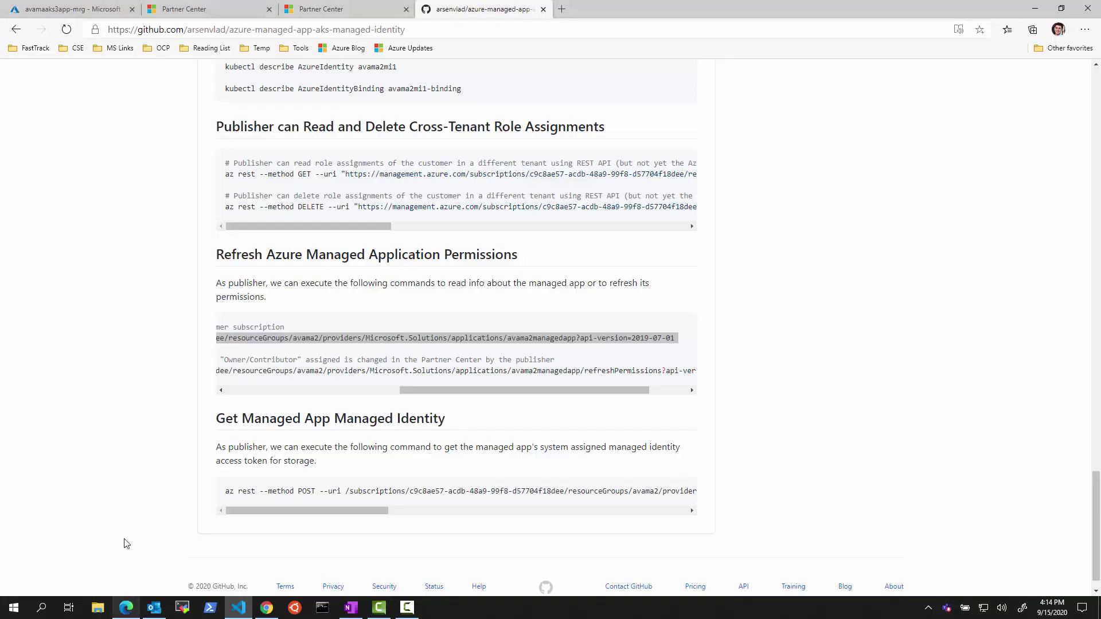
pyautogui.click(189, 10)
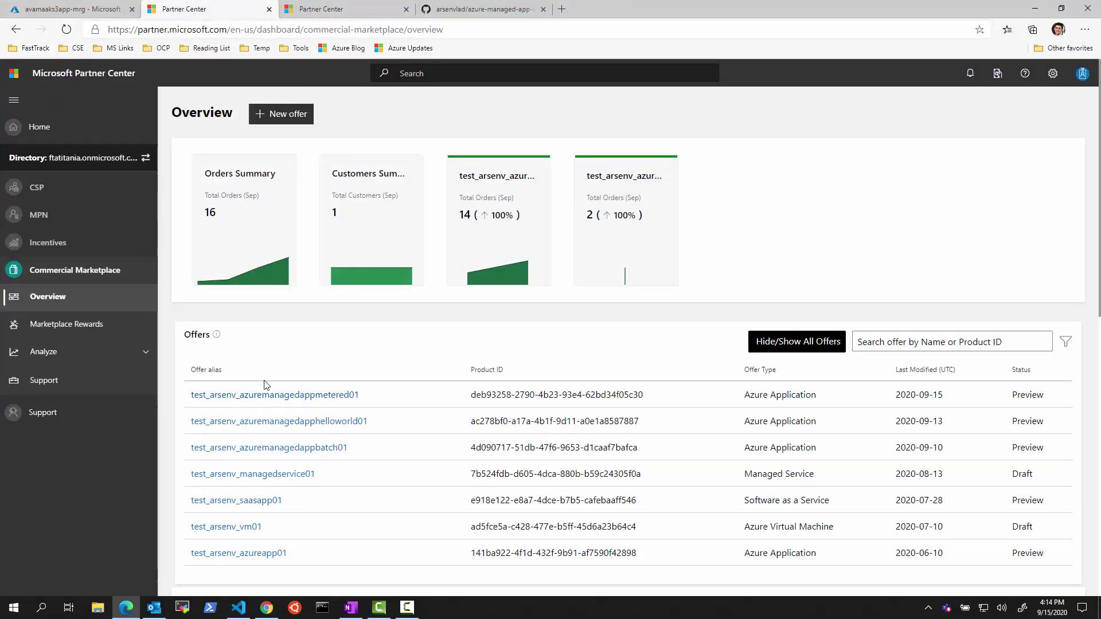
pyautogui.click(327, 16)
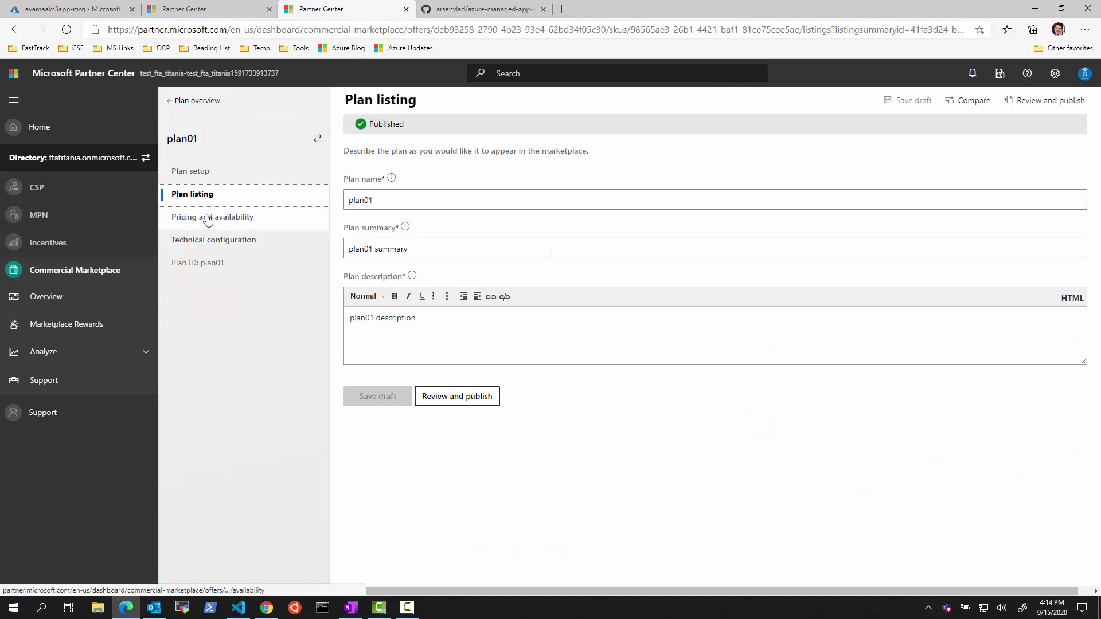
# Step: Open plan01's technical configuration and set the role definition of the Public Azure authorization to Contributor
pyautogui.click(215, 241)
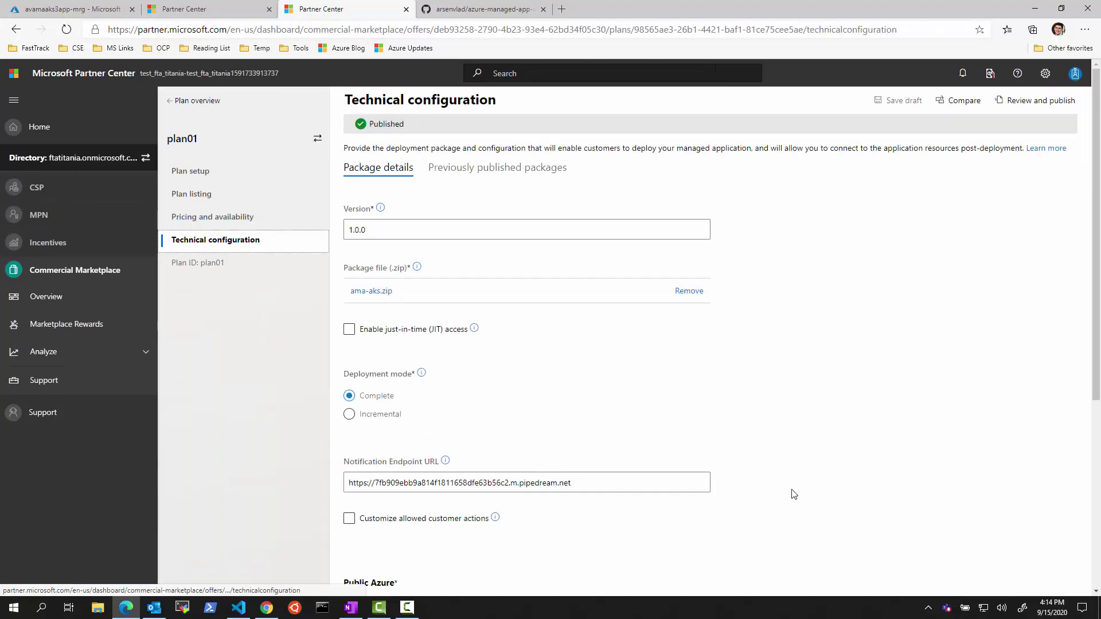
pyautogui.scroll(-2, 784, 521)
pyautogui.scroll(-3, 784, 523)
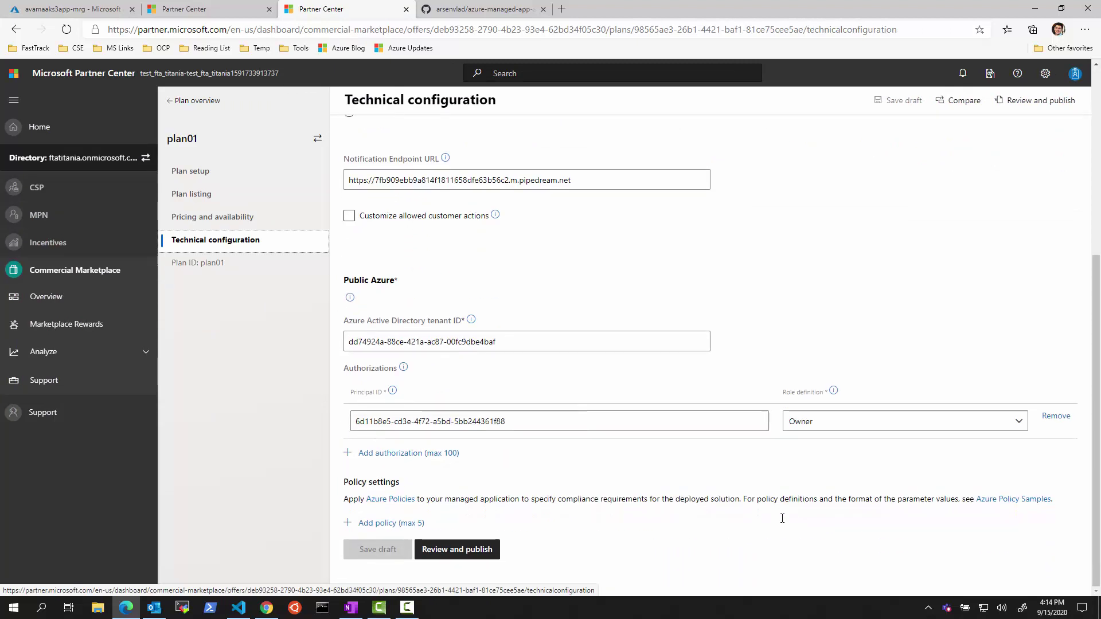
pyautogui.click(819, 425)
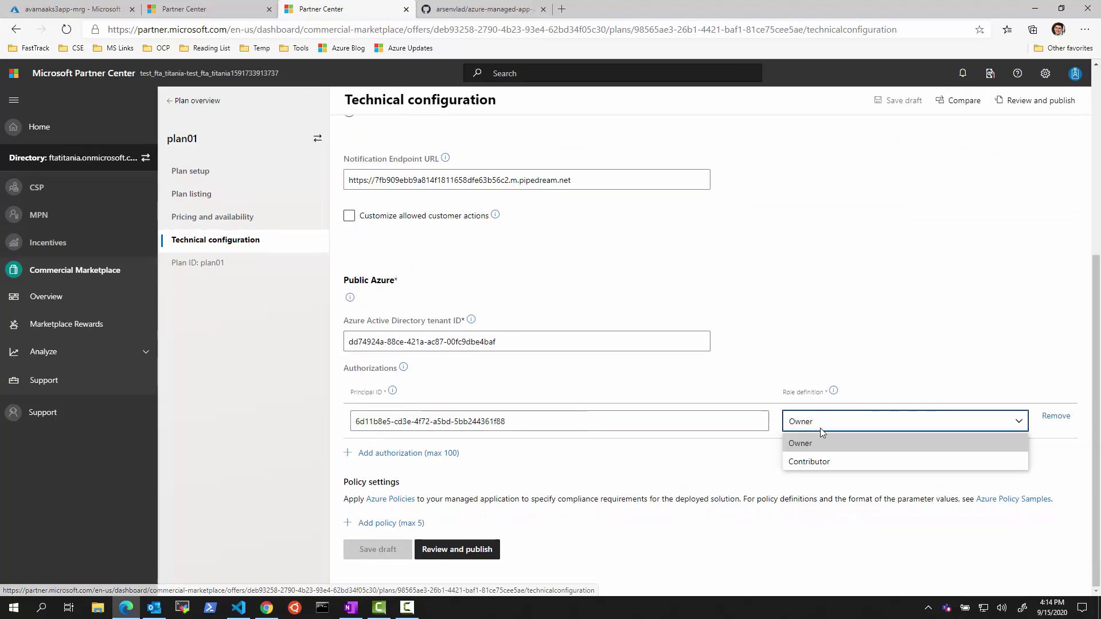
pyautogui.click(818, 463)
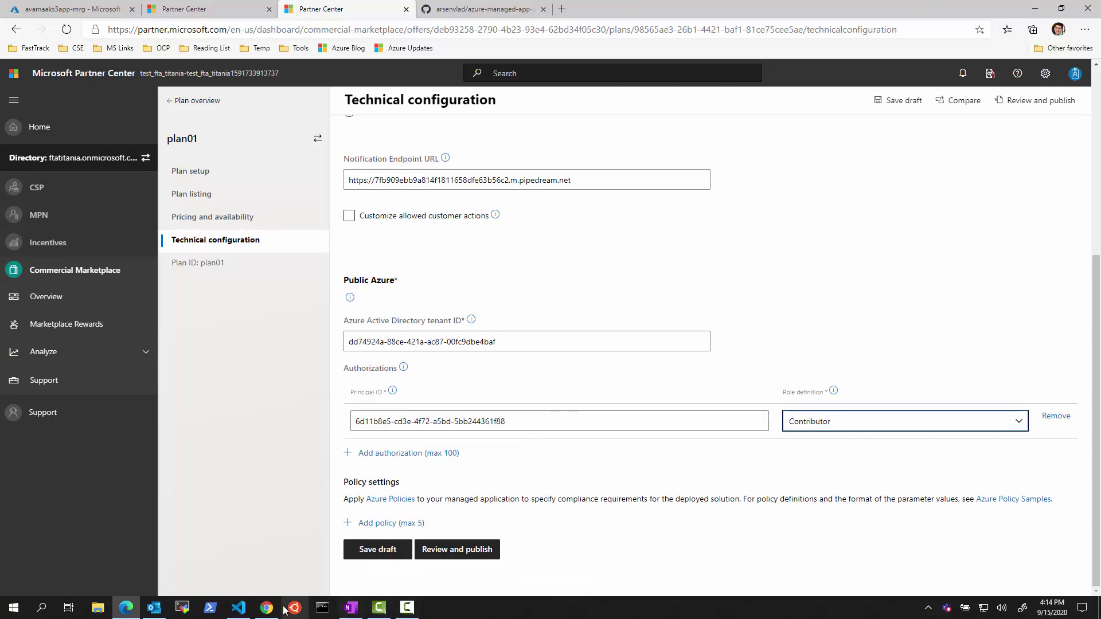
# Step: Switch to Visual Studio Code to highlight the authorization's principalId, and save the plan draft back in Partner Center
pyautogui.click(239, 608)
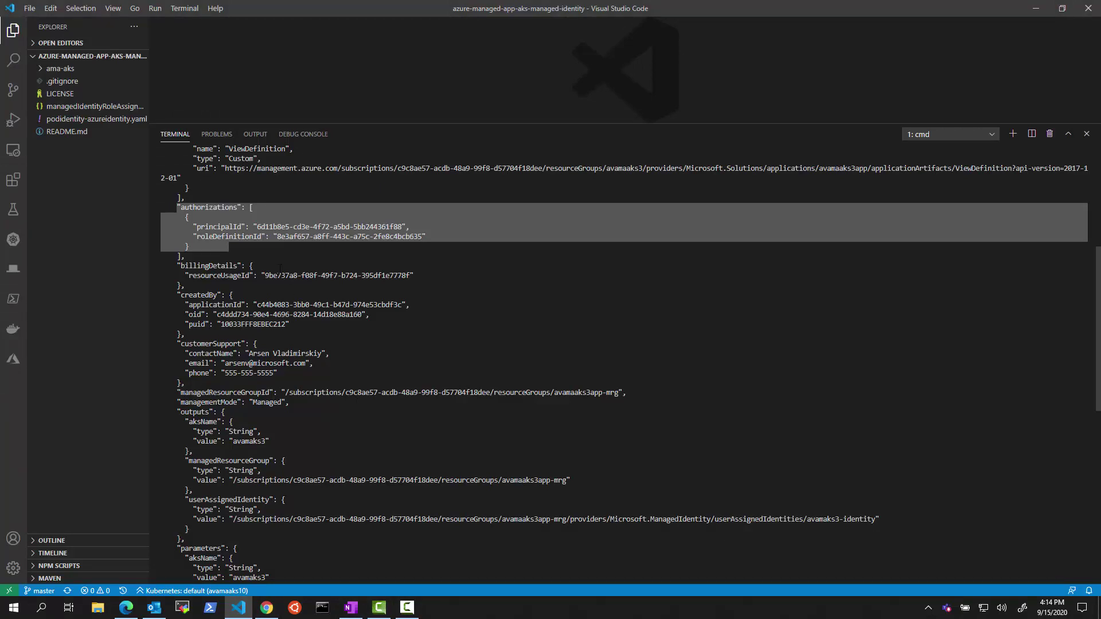
pyautogui.moveTo(257, 227); pyautogui.dragTo(400, 227)
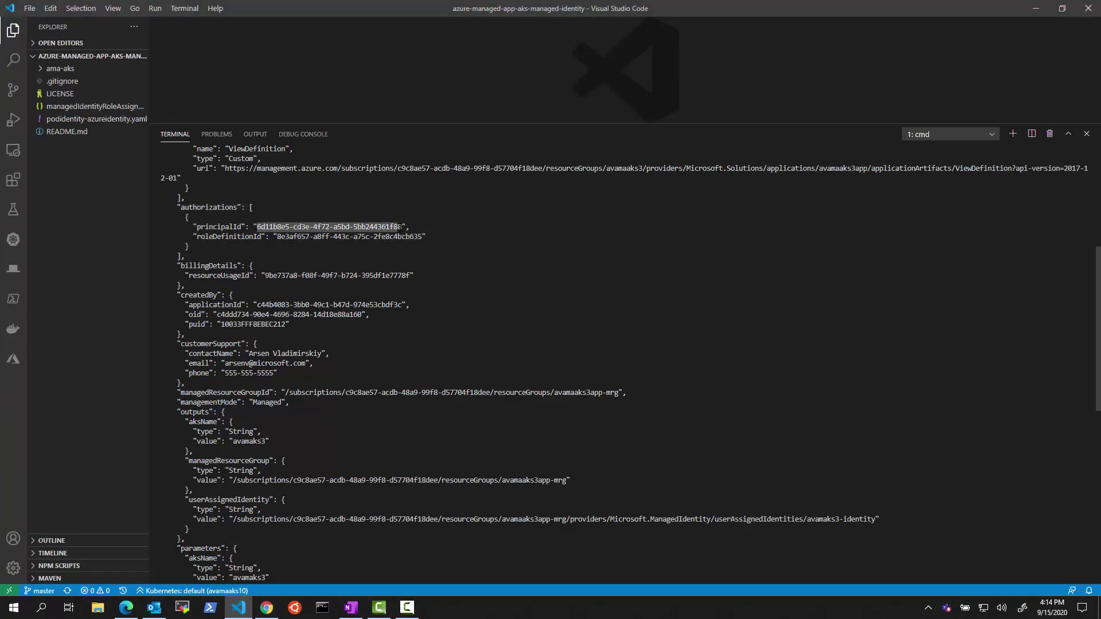
pyautogui.click(1037, 7)
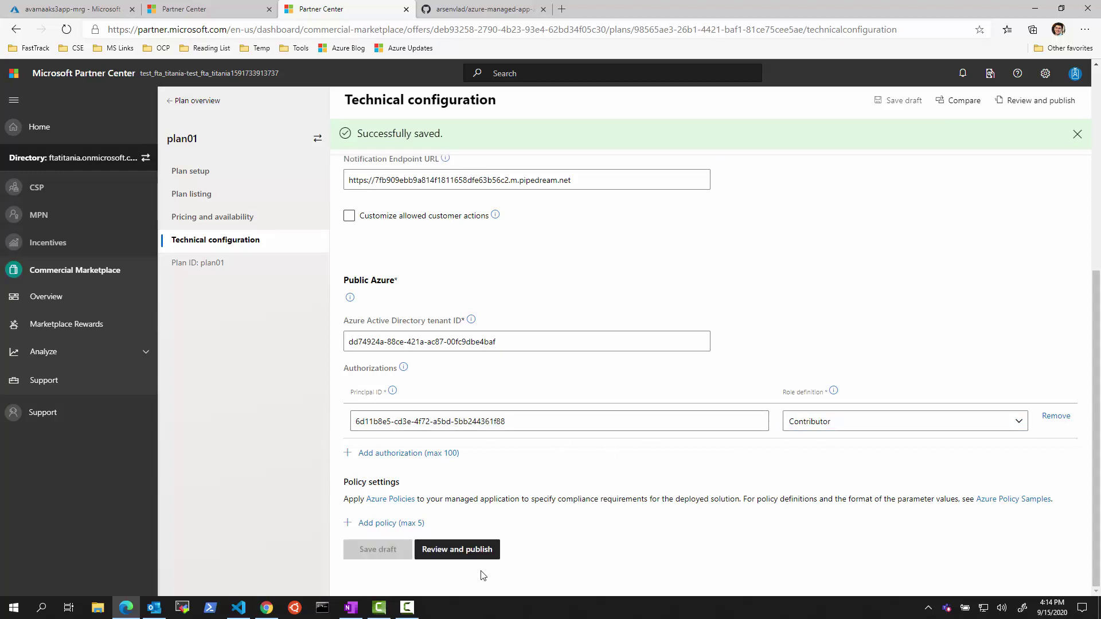
# Step: Review and publish the offer with the plan01 changes, and show the publish status details on its overview
pyautogui.click(469, 551)
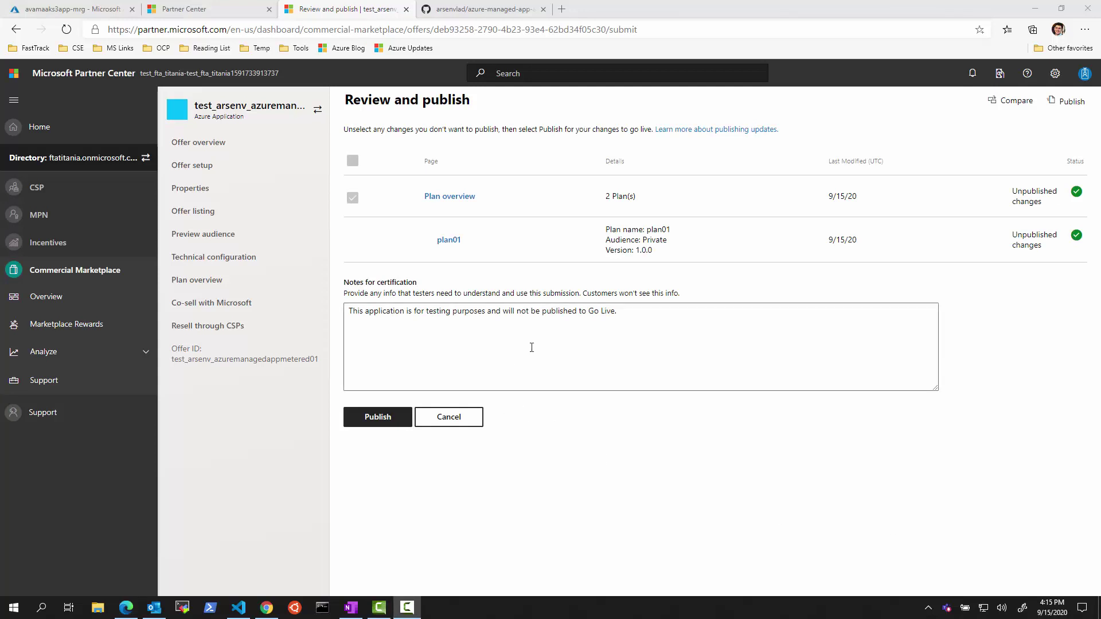
pyautogui.click(379, 421)
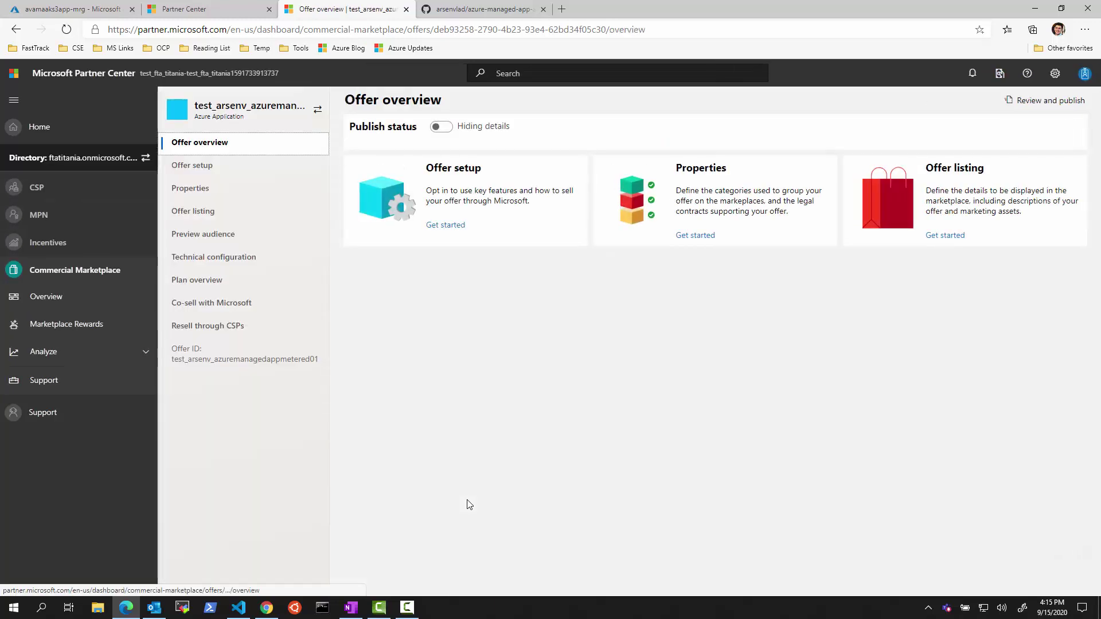
pyautogui.click(492, 128)
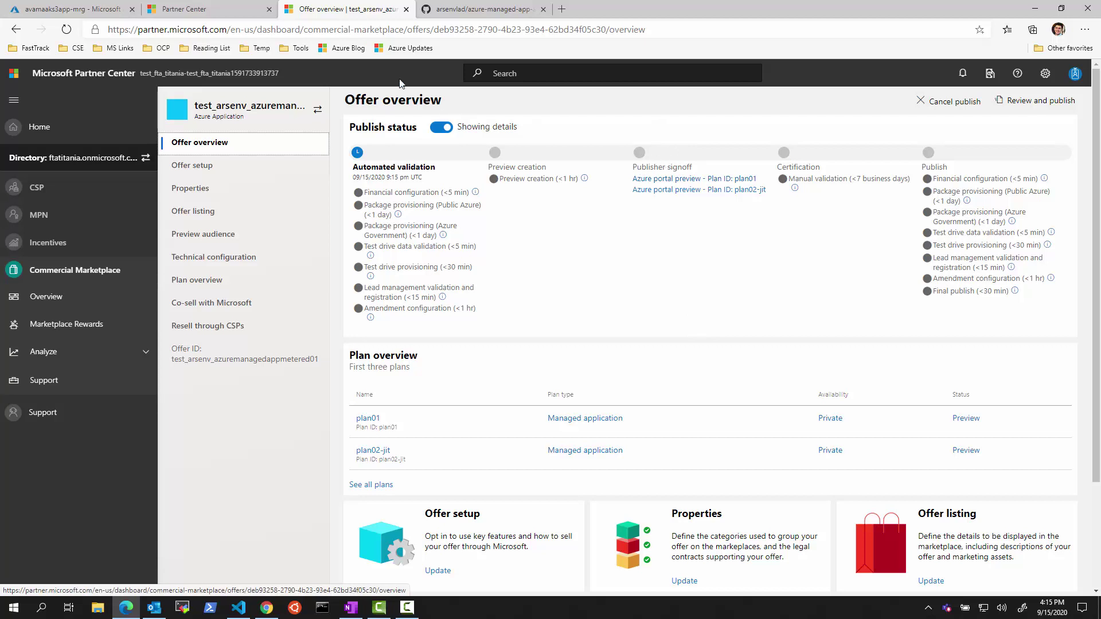
# Step: Switch to Chrome, open the Authorizations of the avamaaks3app managed application, and return to Partner Center in Edge
pyautogui.click(266, 608)
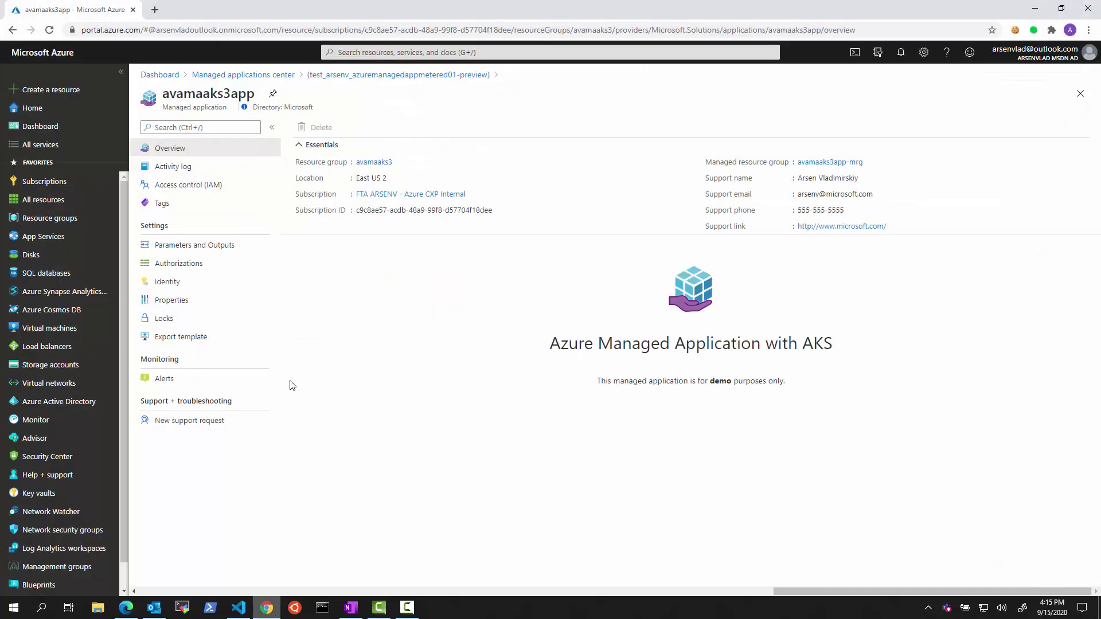
pyautogui.click(150, 265)
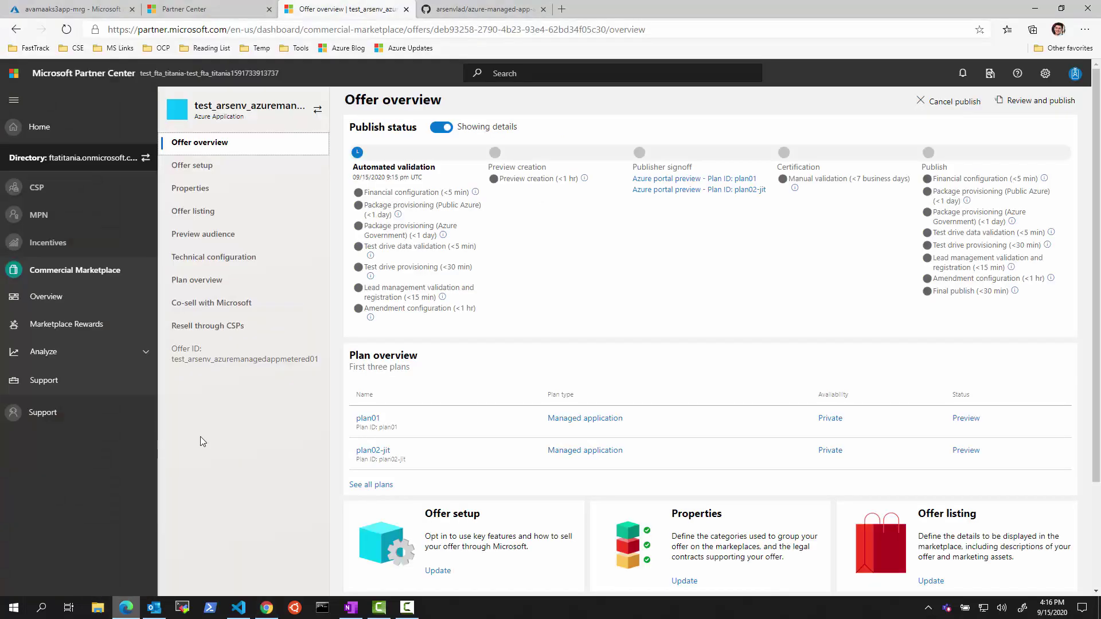
pyautogui.click(127, 607)
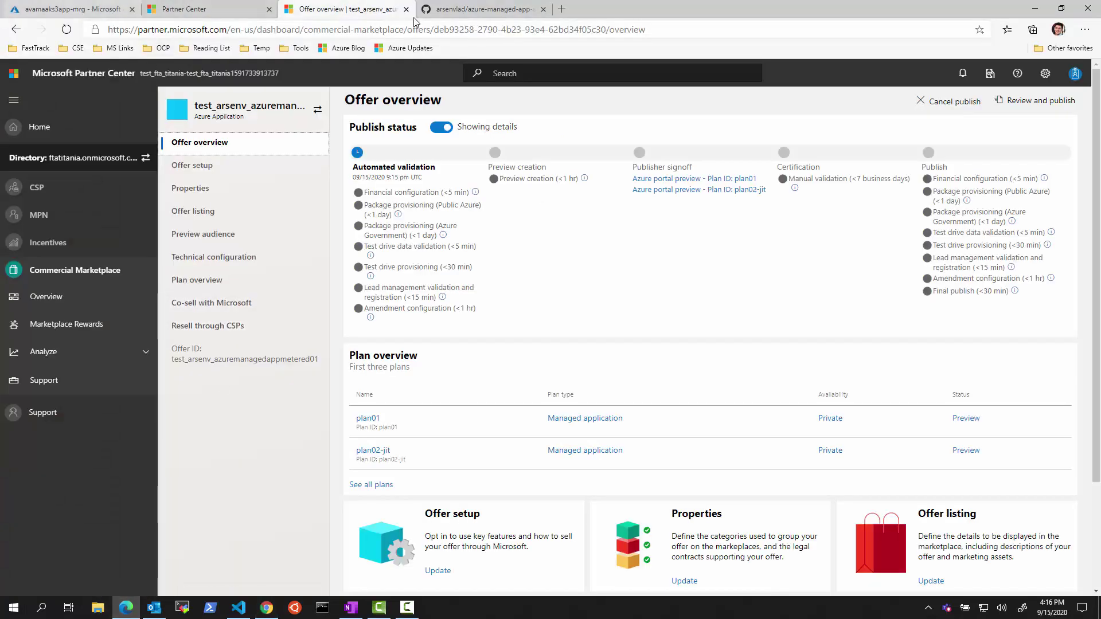
# Step: Examine the az rest POST command that refreshes managed application permissions in the GitHub README, highlighting refreshPermissions
pyautogui.click(483, 9)
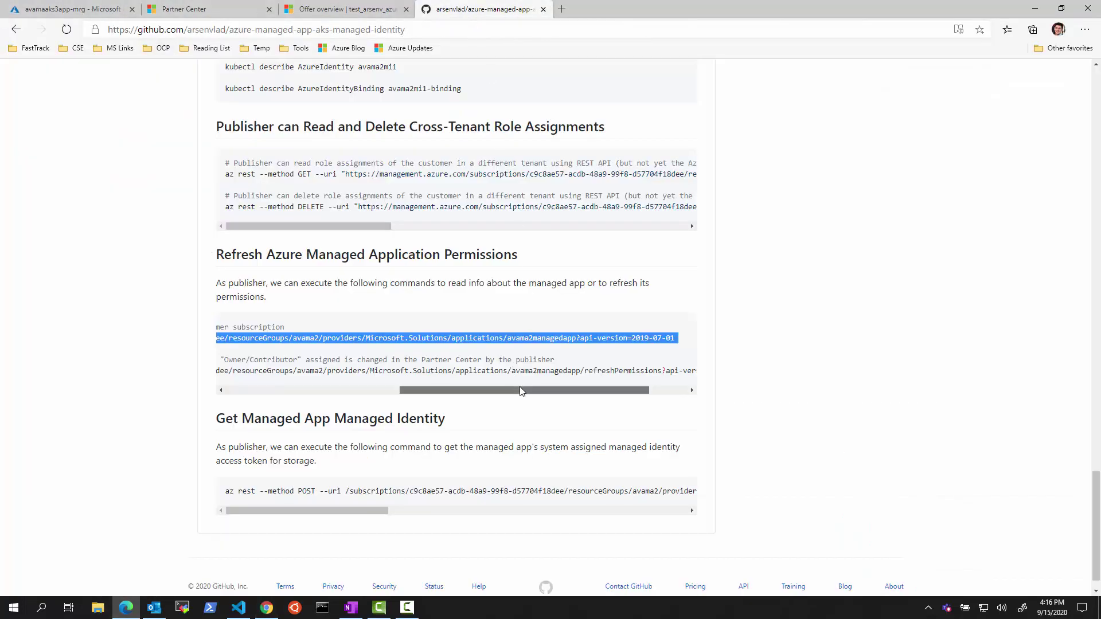
pyautogui.hscroll(2, 522, 389)
pyautogui.moveTo(546, 389); pyautogui.dragTo(550, 389)
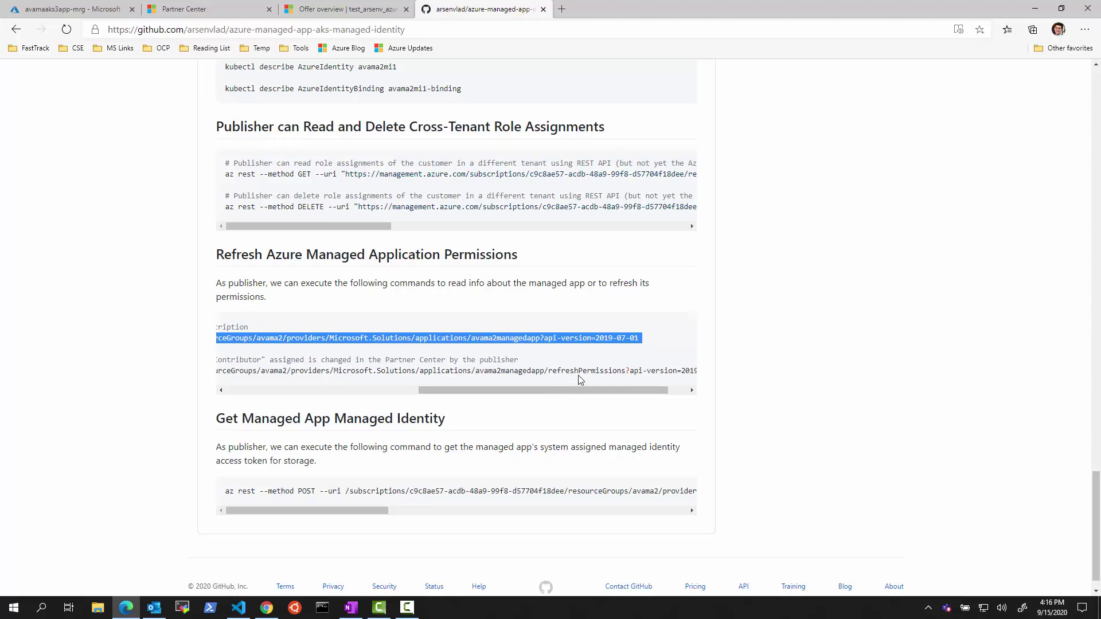
pyautogui.moveTo(627, 370); pyautogui.dragTo(294, 407)
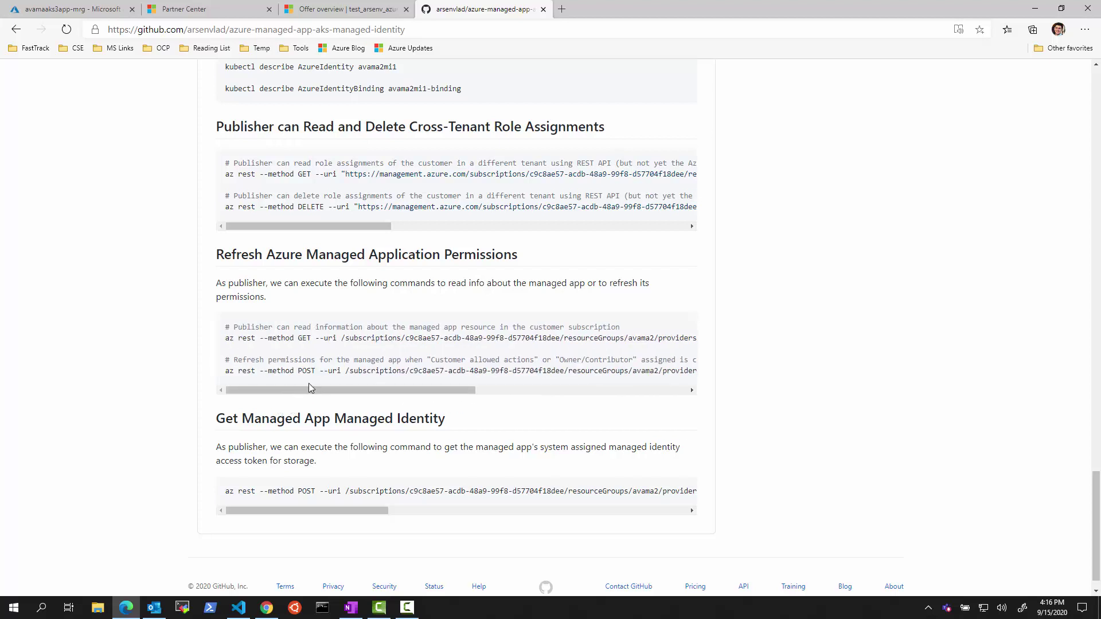
pyautogui.moveTo(415, 390); pyautogui.dragTo(641, 396)
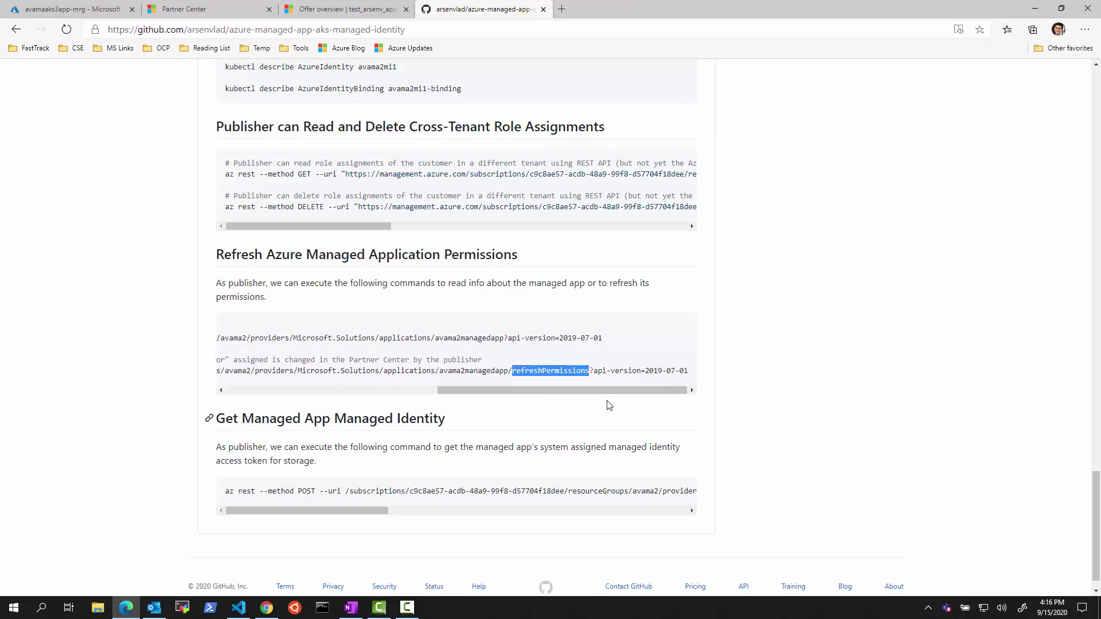
pyautogui.moveTo(612, 396); pyautogui.dragTo(252, 376)
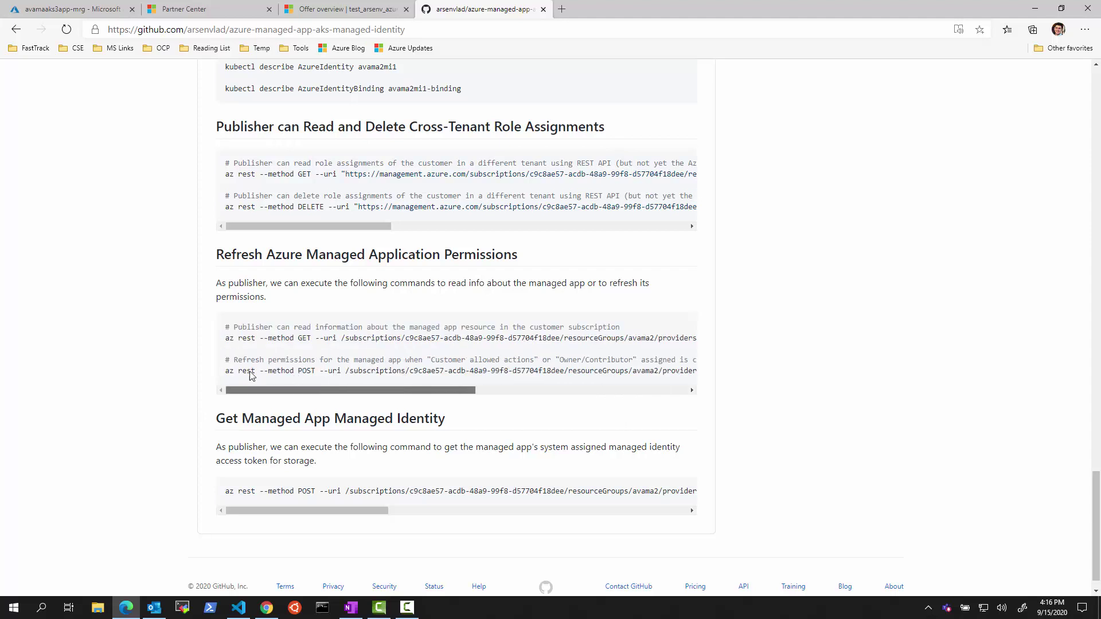
pyautogui.moveTo(442, 400); pyautogui.dragTo(285, 402)
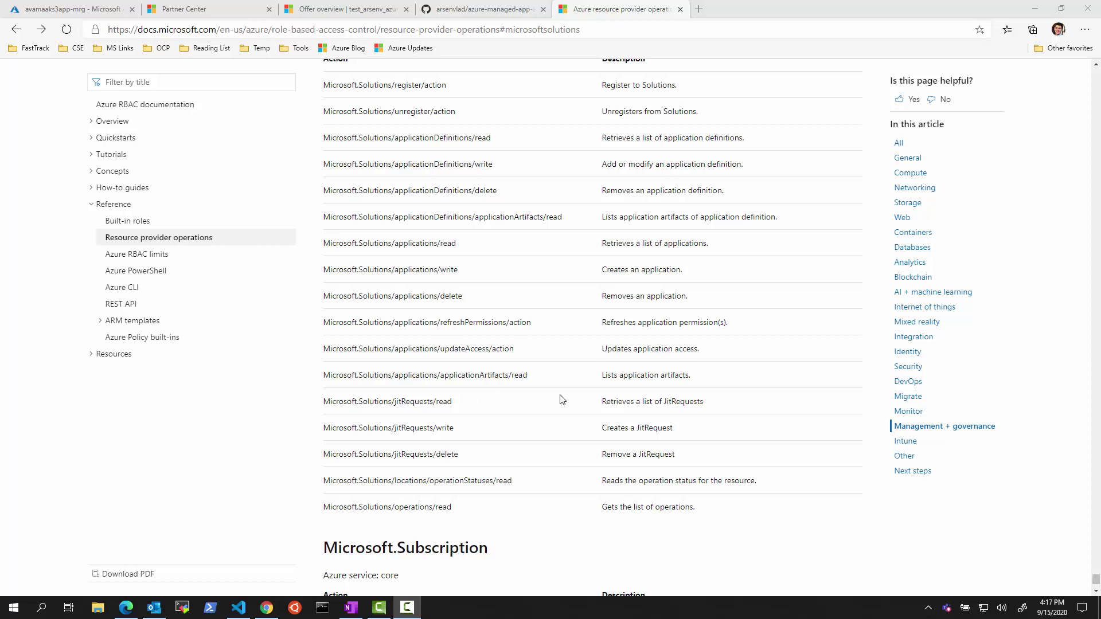
# Step: Highlight the Microsoft.Solutions/applications/refreshPermissions/action operation and the page address in the Azure resource provider operations article
pyautogui.moveTo(535, 324); pyautogui.dragTo(325, 331)
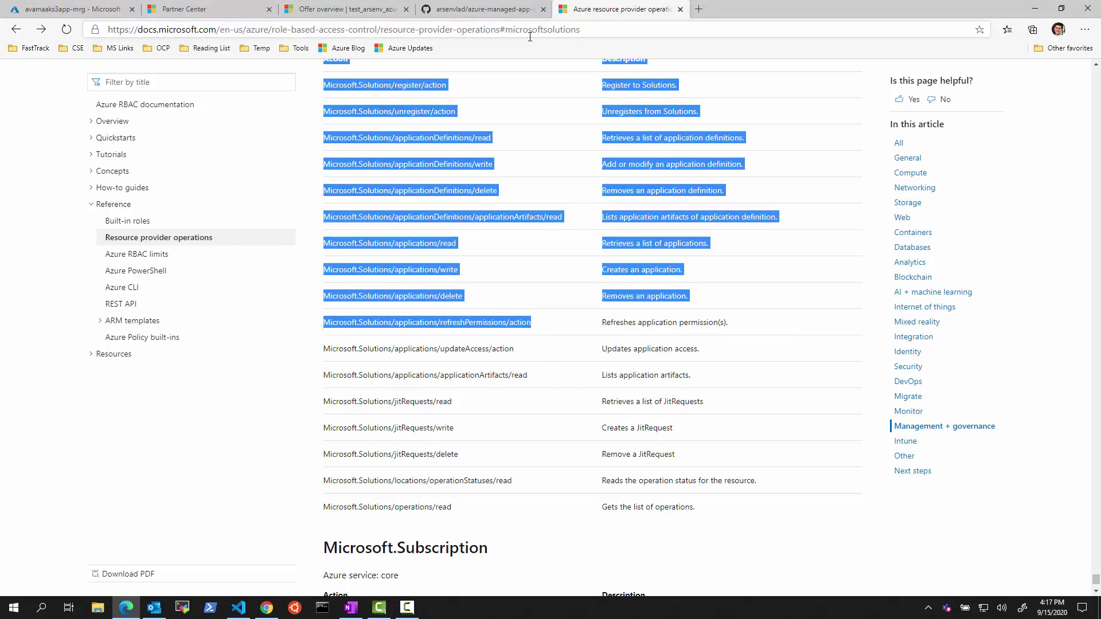
pyautogui.click(380, 30)
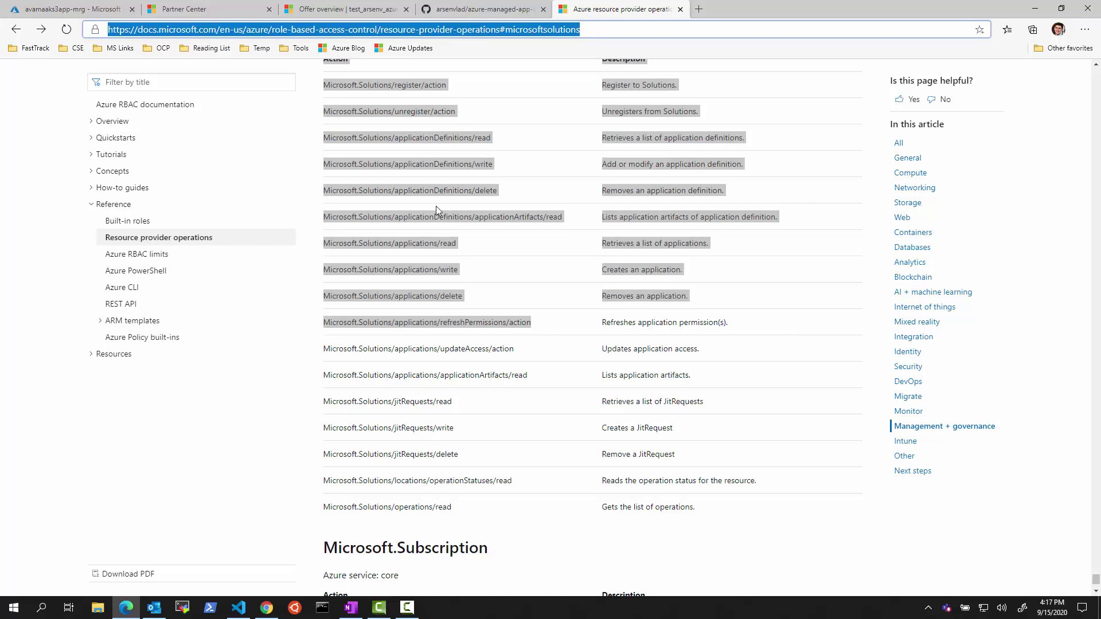
pyautogui.click(540, 347)
pyautogui.click(540, 346)
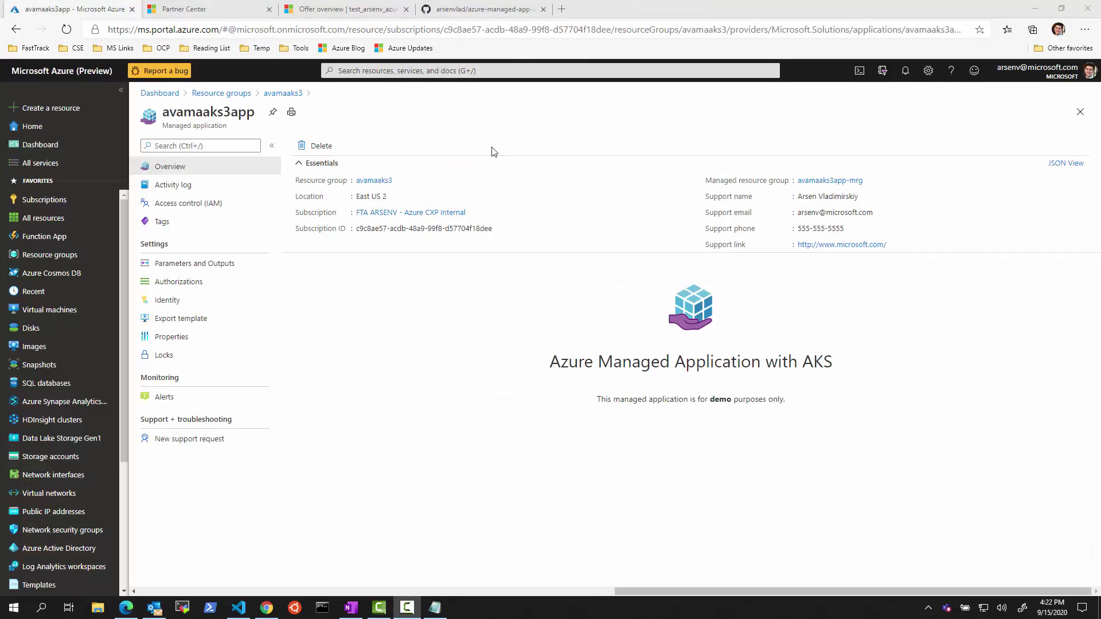
# Step: Bring up the offer overview in Partner Center and reload it to check the publish status
pyautogui.click(344, 9)
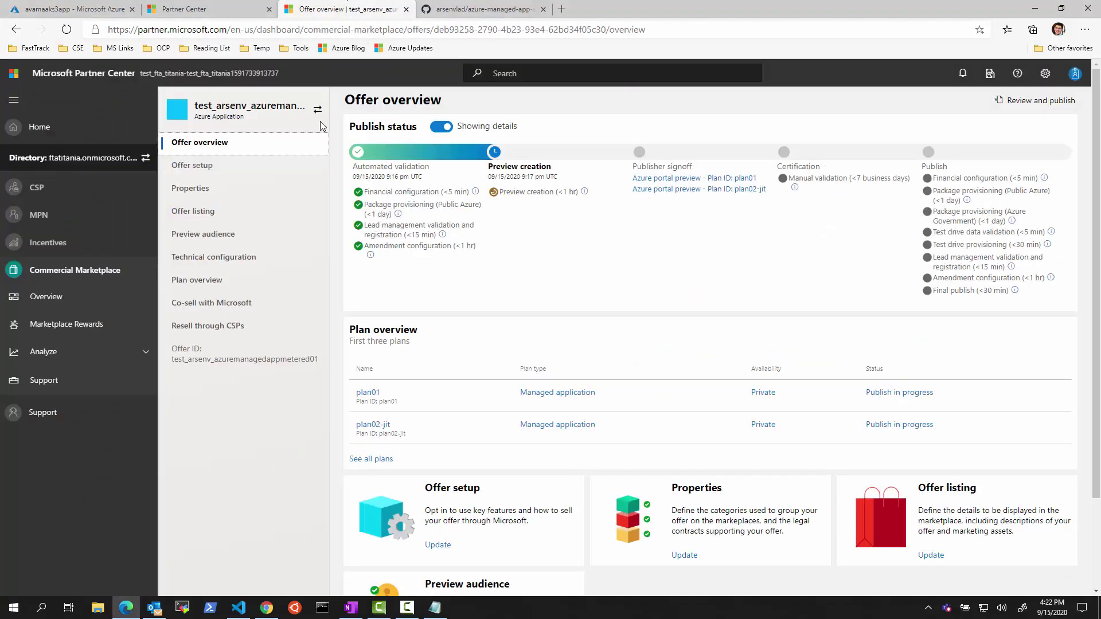
pyautogui.click(66, 29)
# Step: Run the az rest POST refreshPermissions command for avamaaks3app, prepared in Notepad, in the Visual Studio Code terminal
pyautogui.click(468, 12)
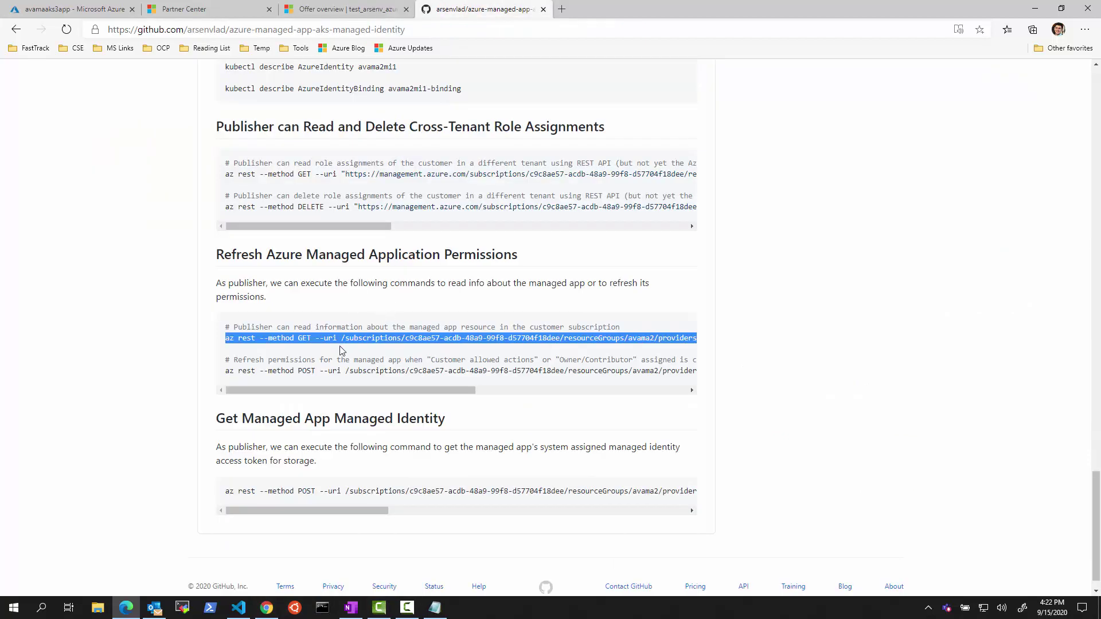
pyautogui.doubleClick(369, 372)
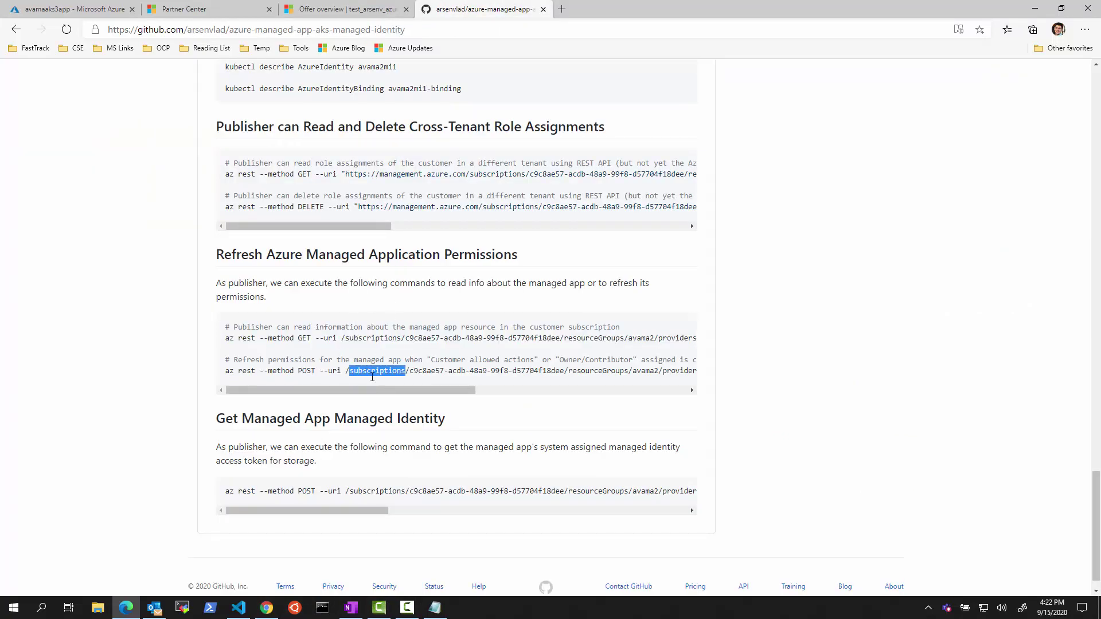
pyautogui.click(239, 607)
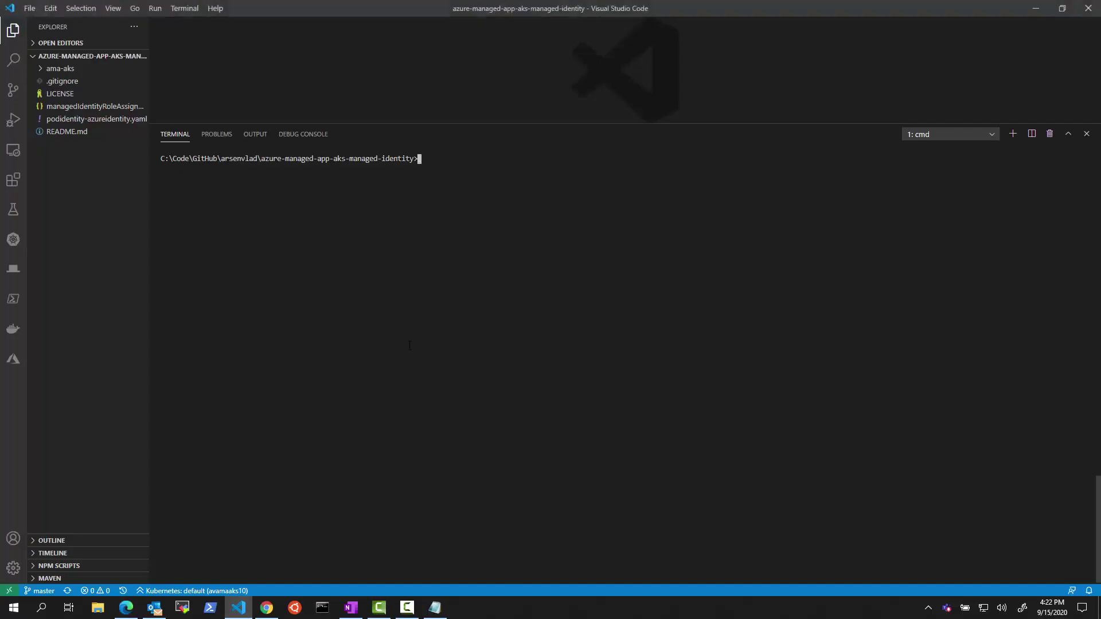
pyautogui.click(435, 607)
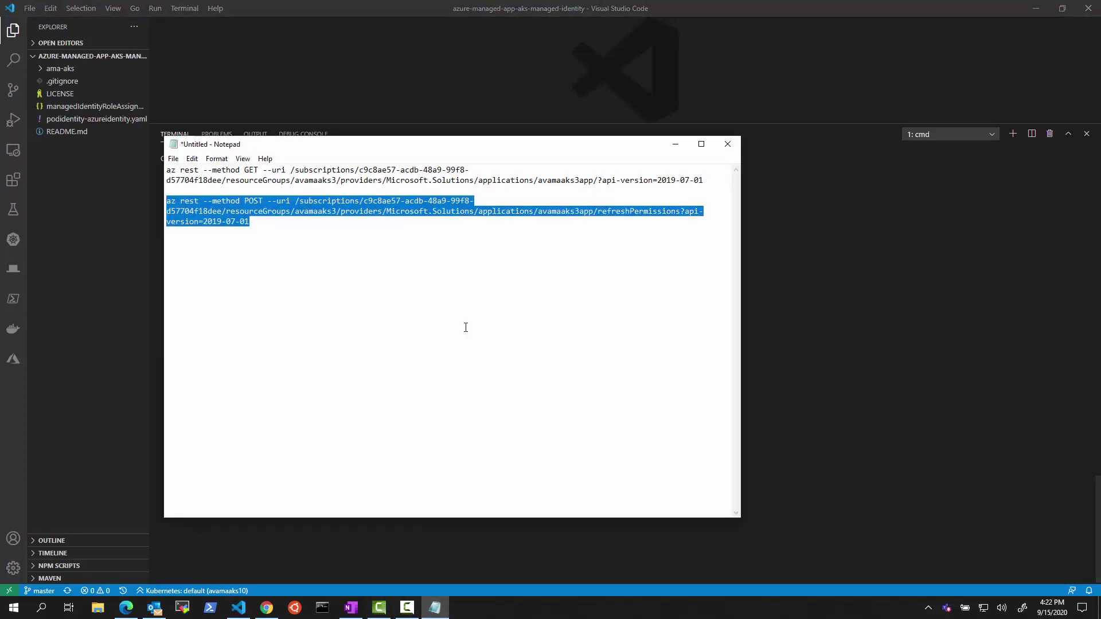
pyautogui.click(675, 145)
pyautogui.rightClick(584, 212)
pyautogui.press('Return')
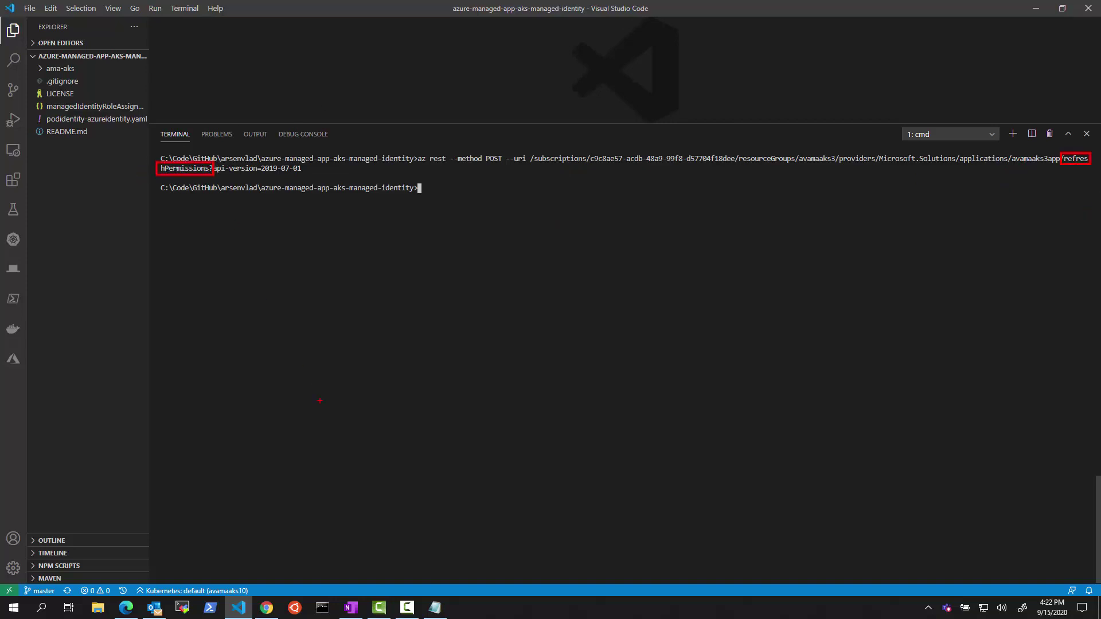
# Step: Copy the az rest GET command for avamaaks3app with api-version 2019-07-01 from the Notepad notes
pyautogui.click(126, 608)
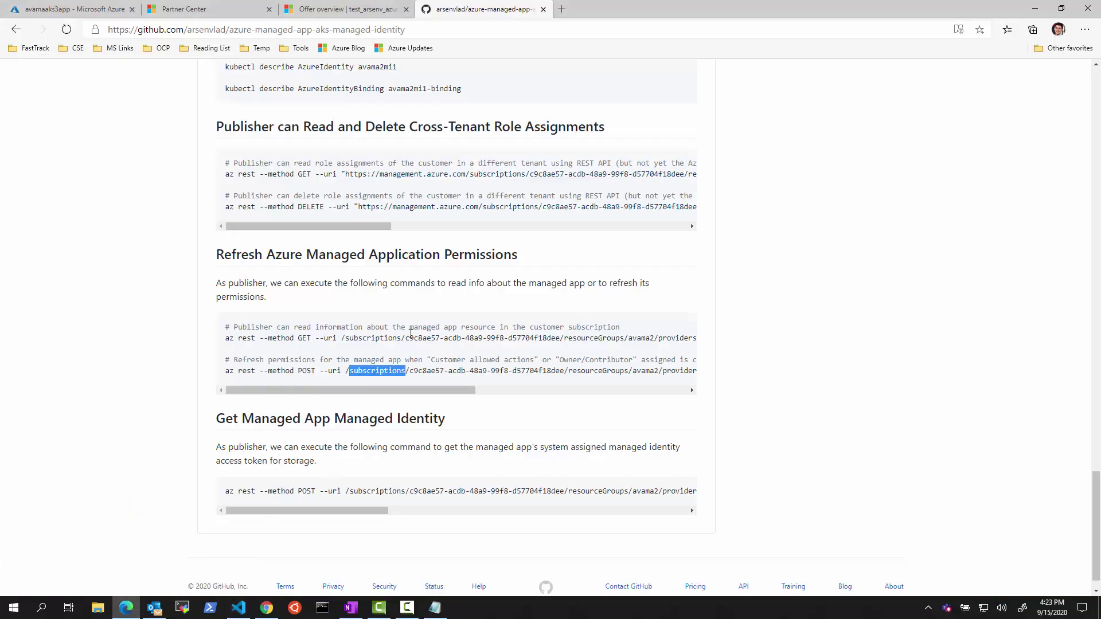
pyautogui.doubleClick(419, 337)
pyautogui.click(435, 608)
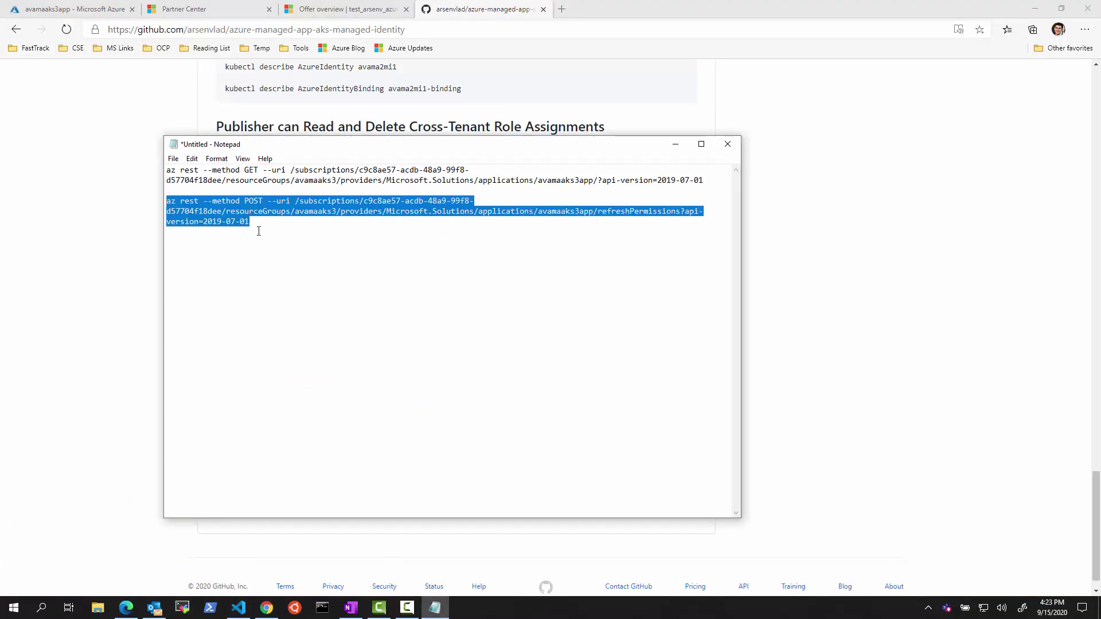
pyautogui.moveTo(204, 188); pyautogui.dragTo(167, 170)
pyautogui.hotkey('ctrl', 'c')
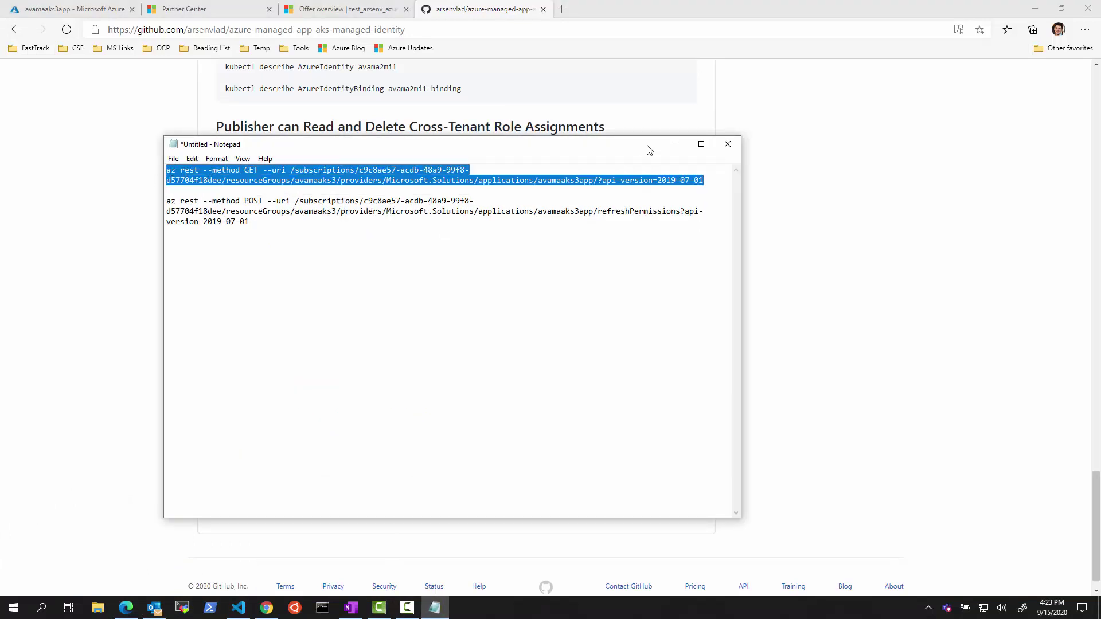
pyautogui.click(676, 145)
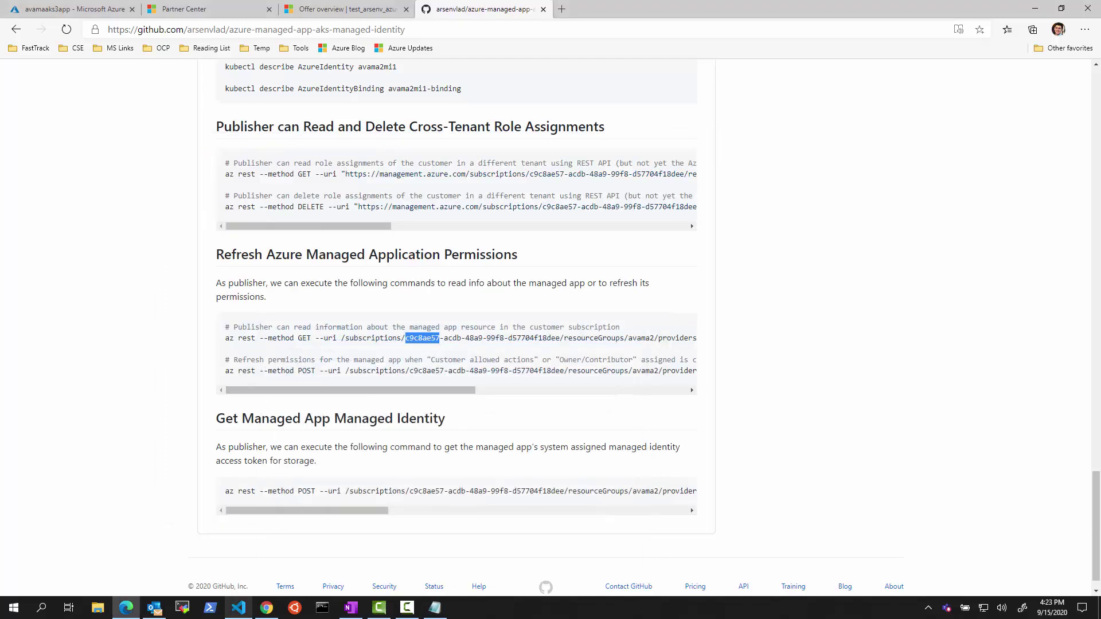
# Step: Run the copied az rest GET command for avamaaks3app in the Visual Studio Code terminal
pyautogui.moveTo(271, 615)
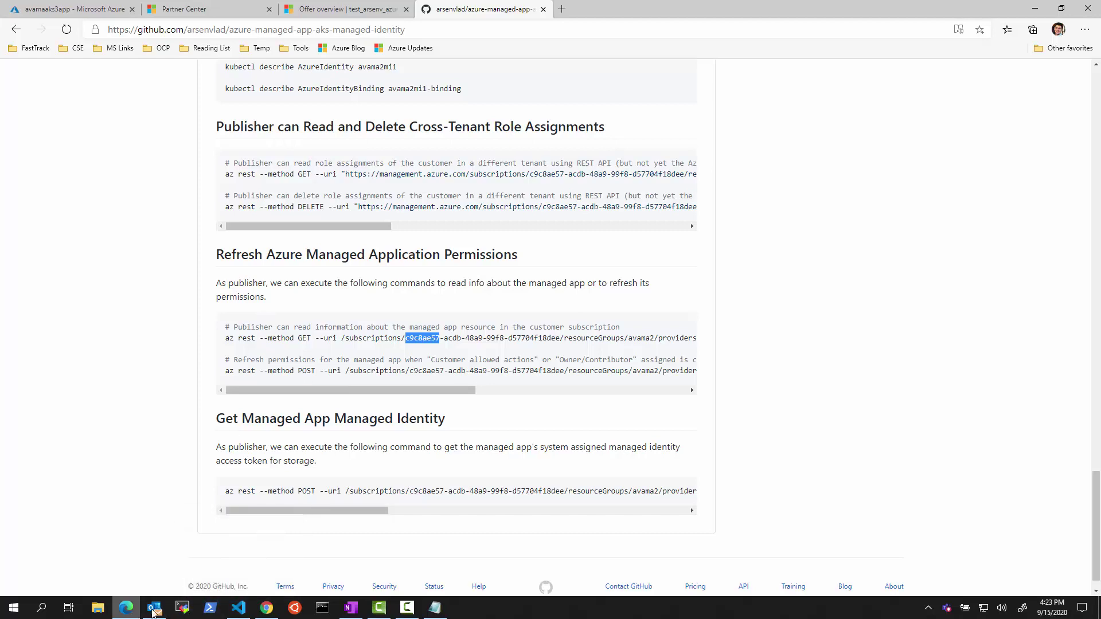
pyautogui.click(224, 548)
pyautogui.hotkey('ctrl', 'v')
pyautogui.press('Return')
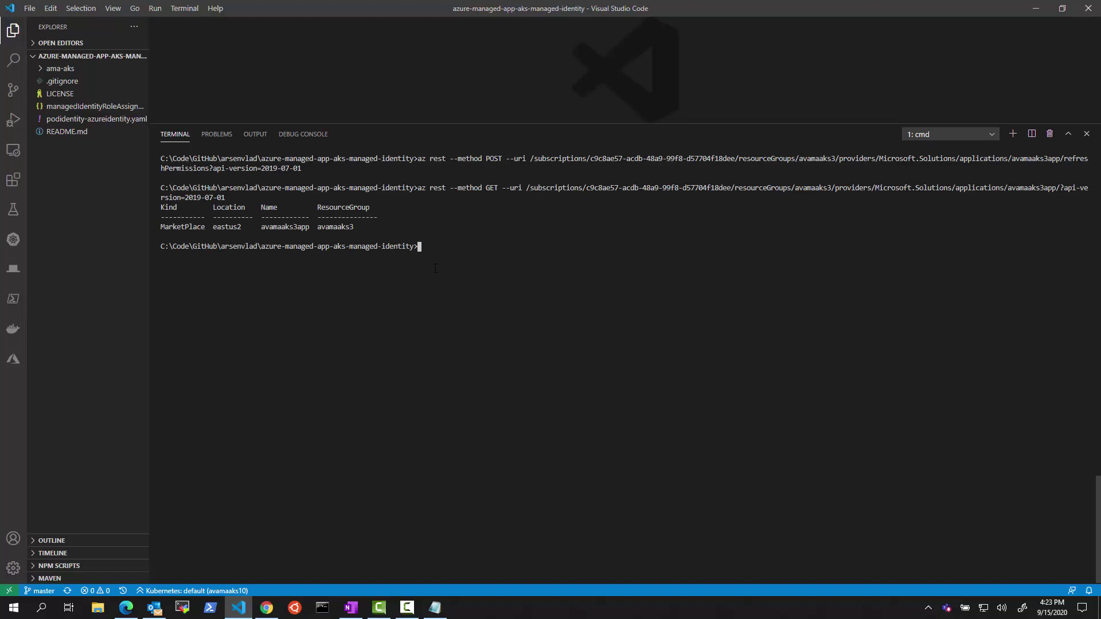
# Step: Rerun the az rest GET command for avamaaks3app with -o json and highlight the roleDefinitionId under authorizations
pyautogui.press('Up')
pyautogui.write('-o')
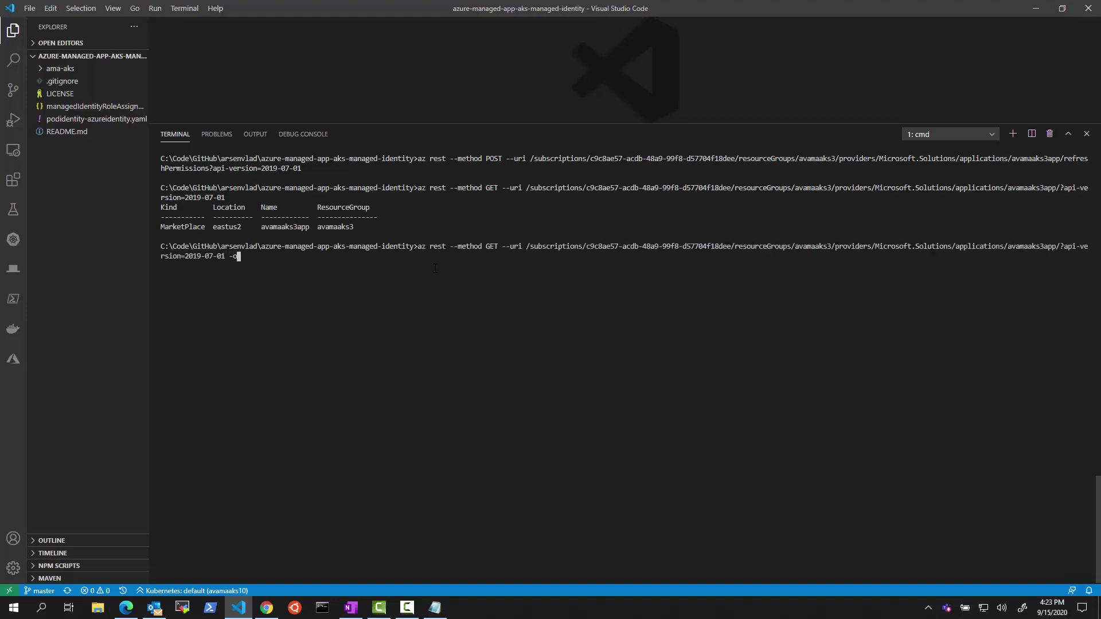
pyautogui.write(' json')
pyautogui.press('Return')
pyautogui.scroll(10, 402, 403)
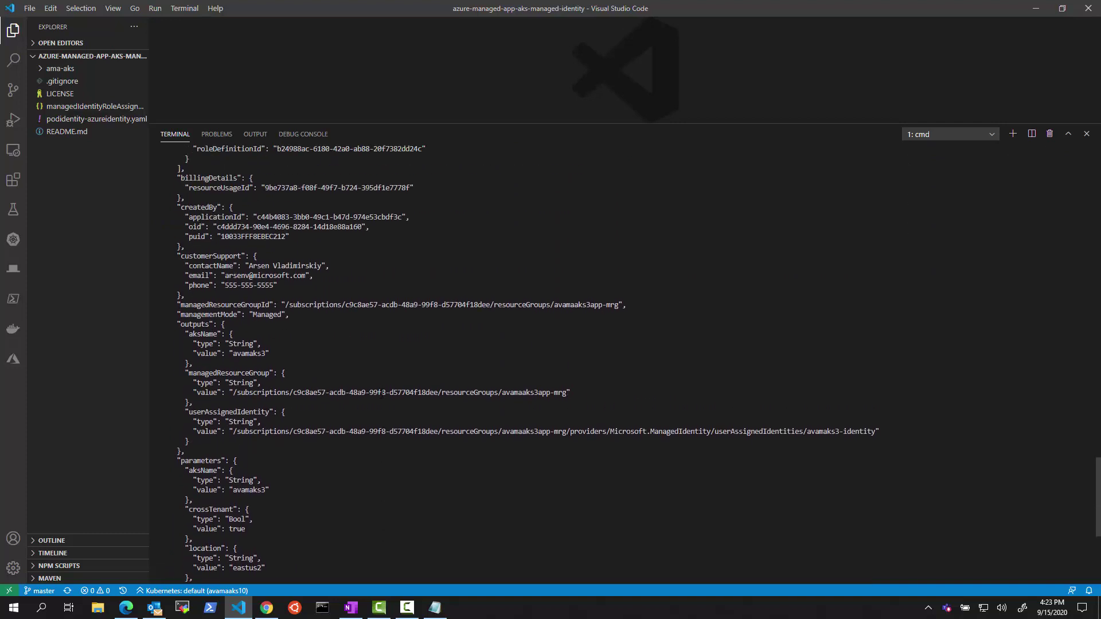
pyautogui.scroll(2, 378, 403)
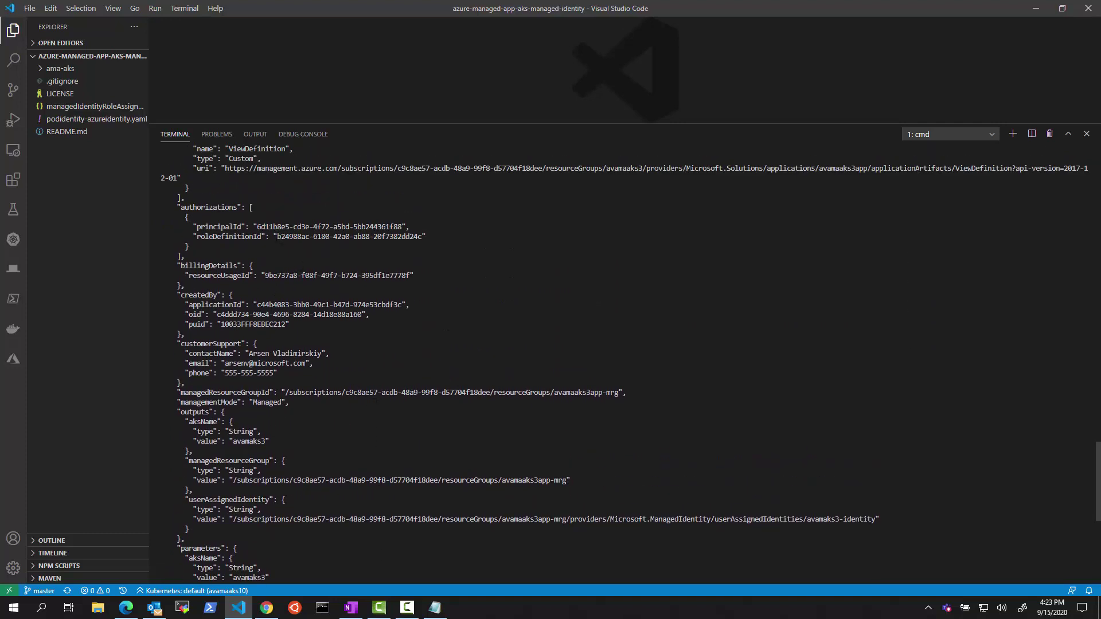
pyautogui.moveTo(277, 237); pyautogui.dragTo(419, 236)
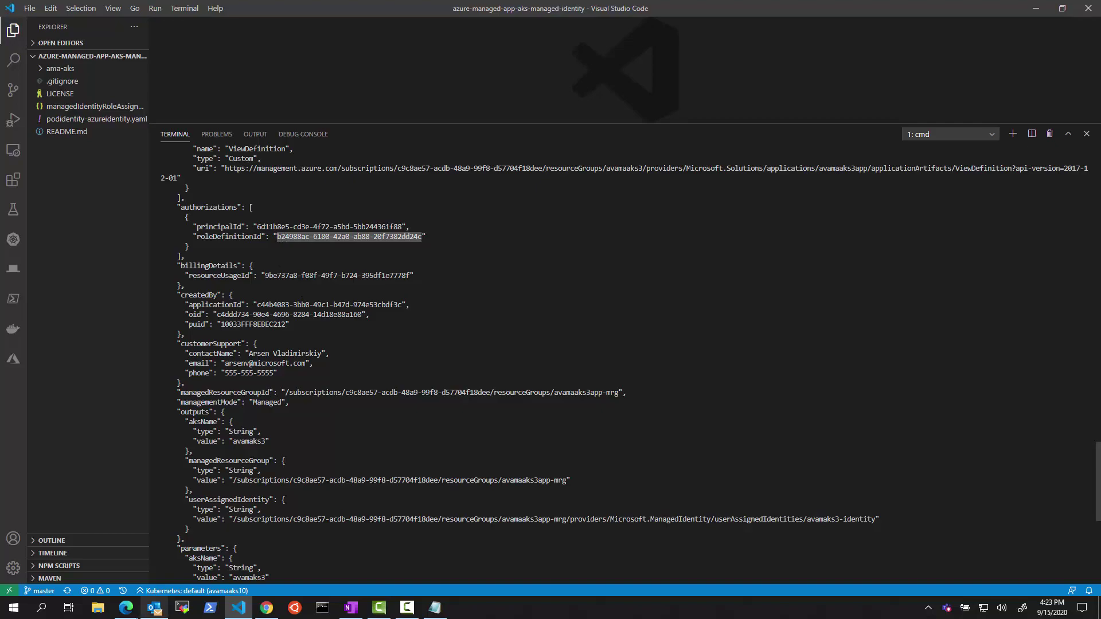
# Step: Switch to the Azure portal in the browser and check the publisher's role under avamaaks3app's Authorizations
pyautogui.click(127, 608)
pyautogui.click(62, 7)
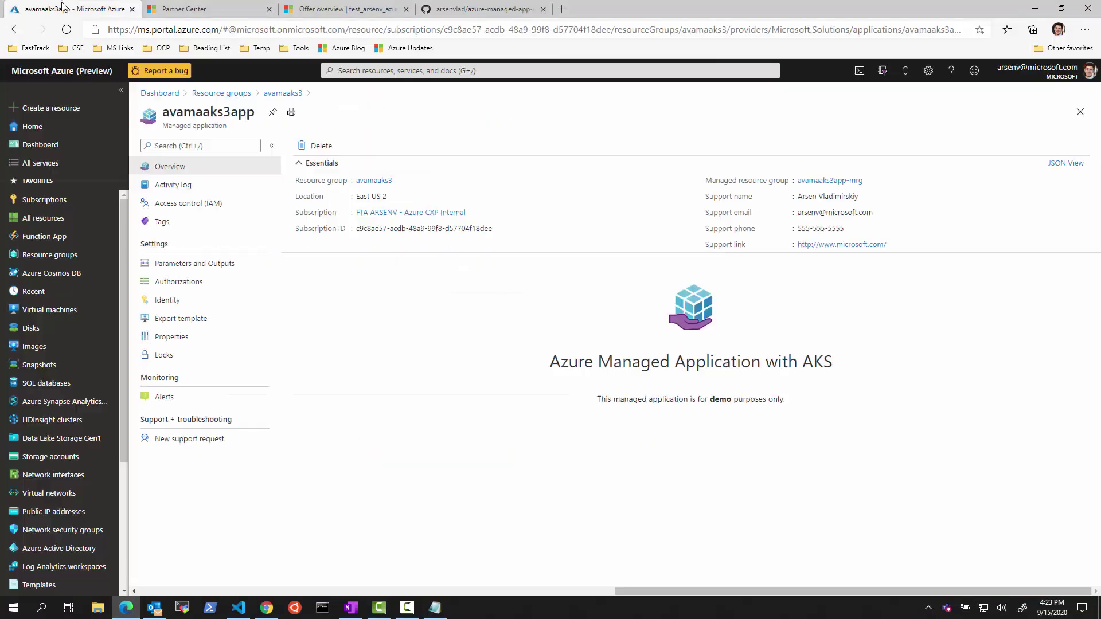
pyautogui.click(175, 282)
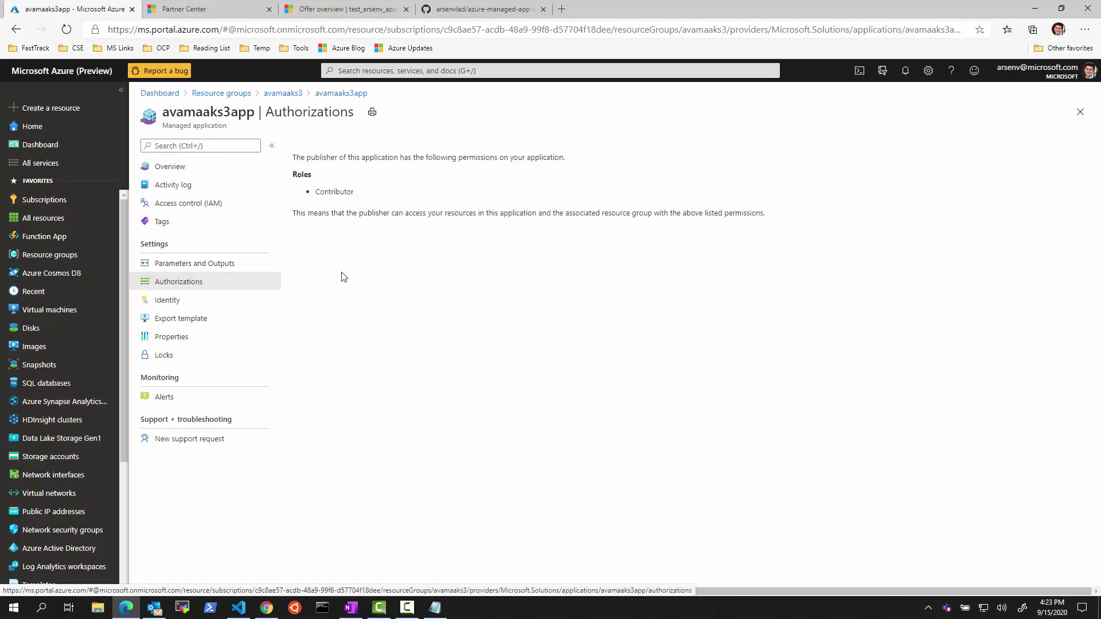
pyautogui.moveTo(282, 165); pyautogui.dragTo(365, 205)
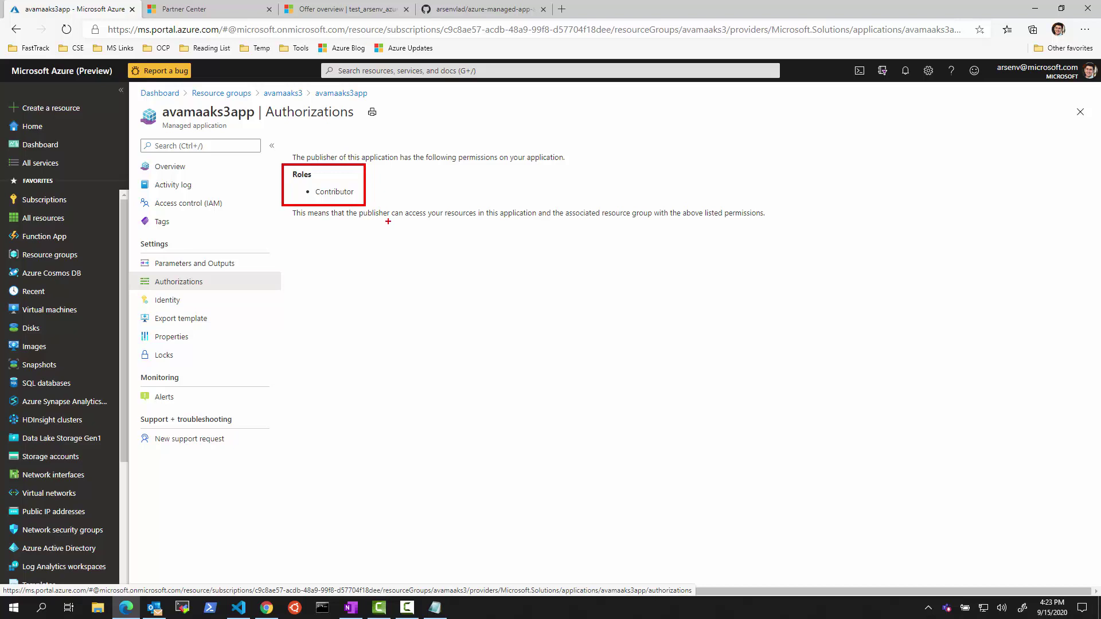
# Step: Review the Refresh Azure Managed Application Permissions section of the GitHub README for azure-managed-app-aks-managed-identity
pyautogui.click(488, 9)
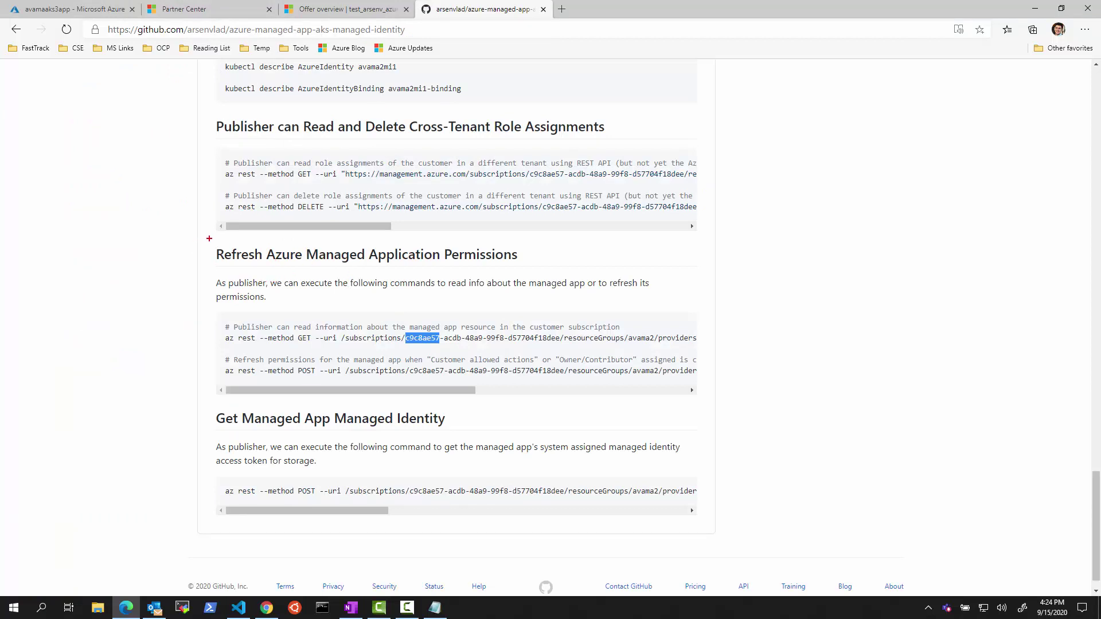
pyautogui.moveTo(209, 238)
pyautogui.mouseDown()
pyautogui.moveTo(692, 382)
pyautogui.moveTo(712, 402)
pyautogui.mouseUp()
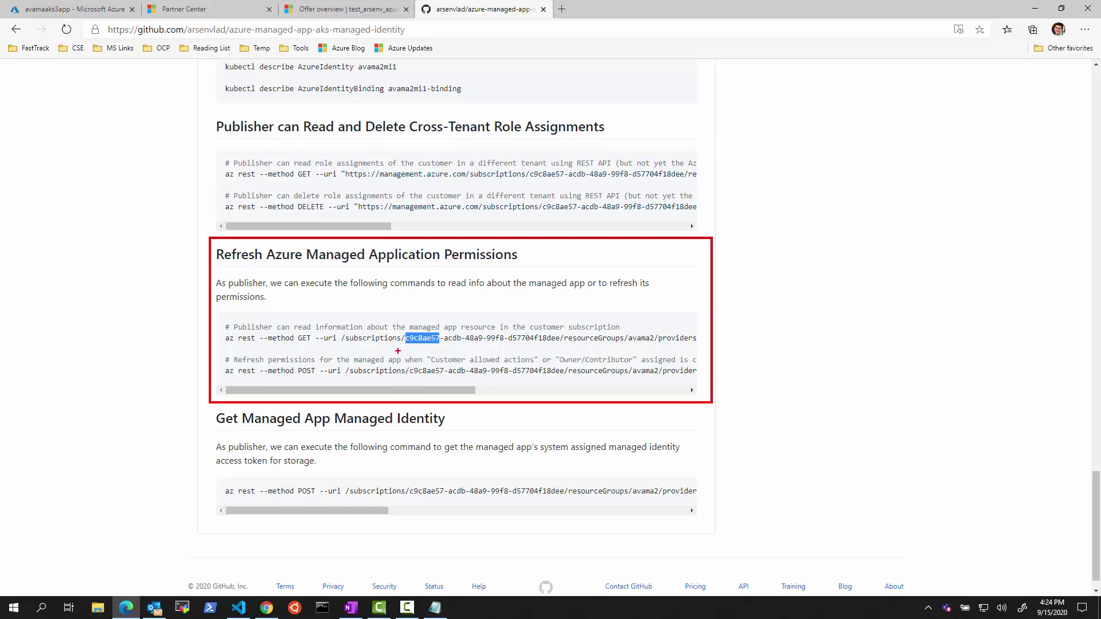
pyautogui.press('Escape')
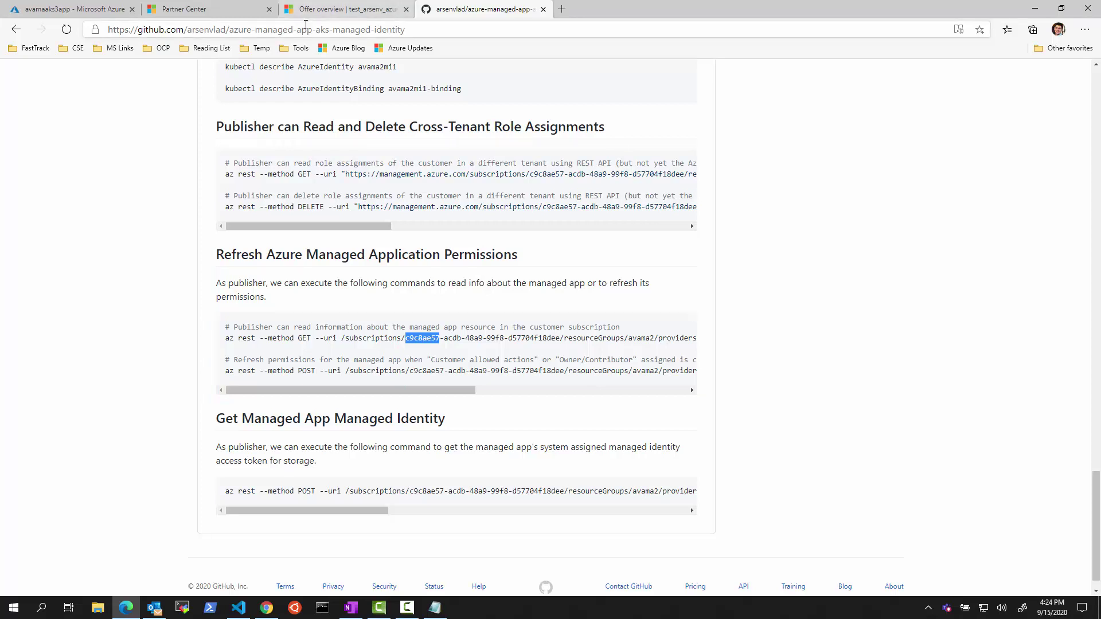
# Step: Open the peerings of the vnet-avamaks3 virtual network in the avamaaks3app-mrg resource group in the Azure portal
pyautogui.click(233, 10)
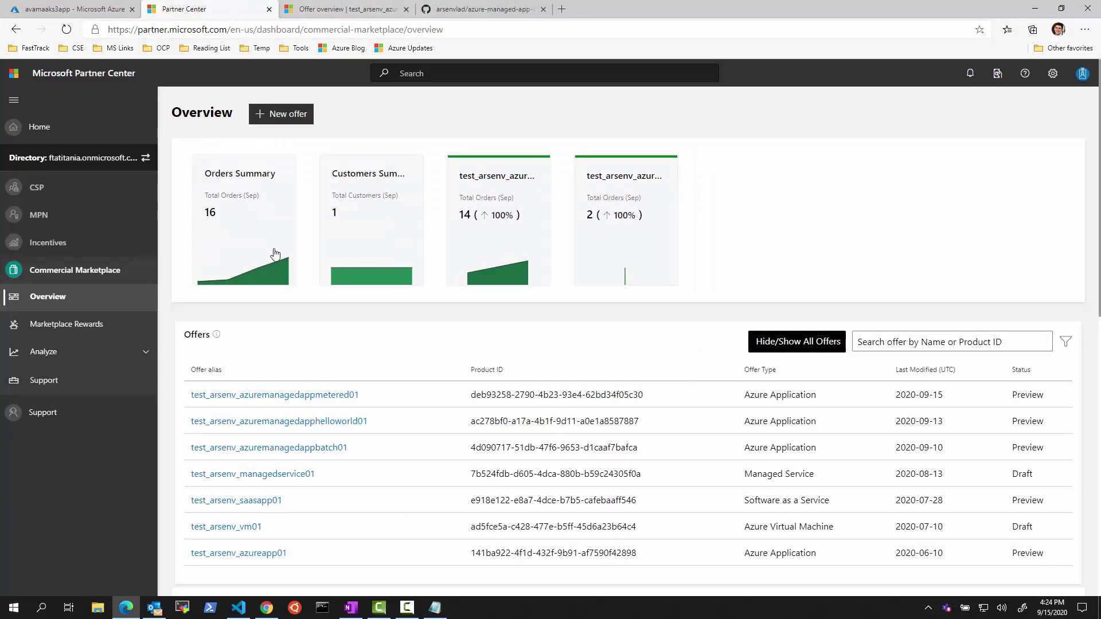
pyautogui.click(74, 10)
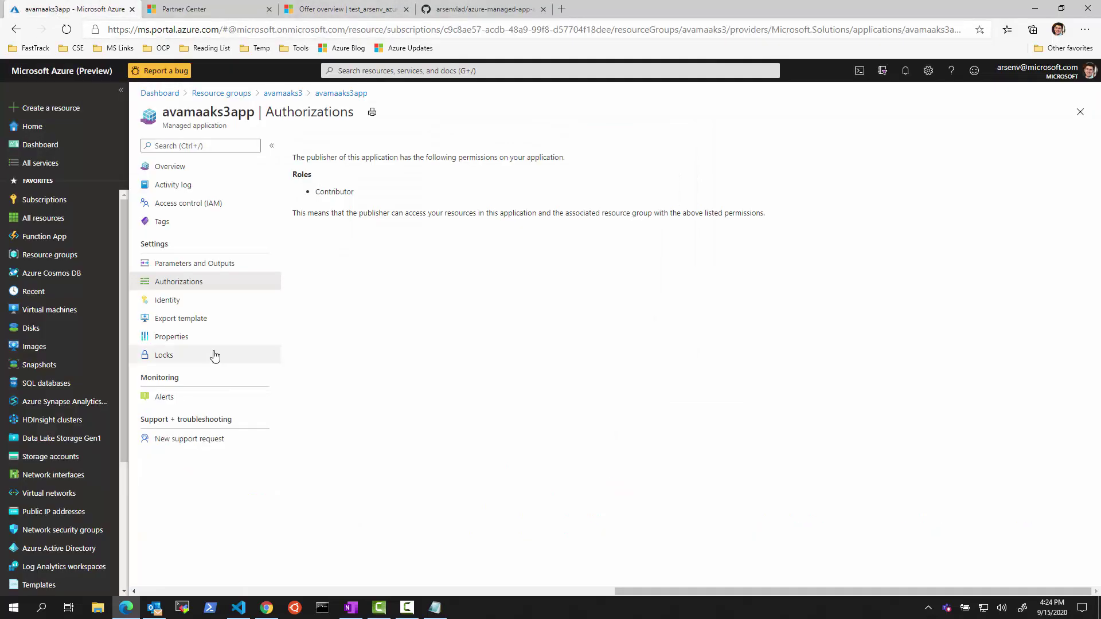
pyautogui.click(1080, 112)
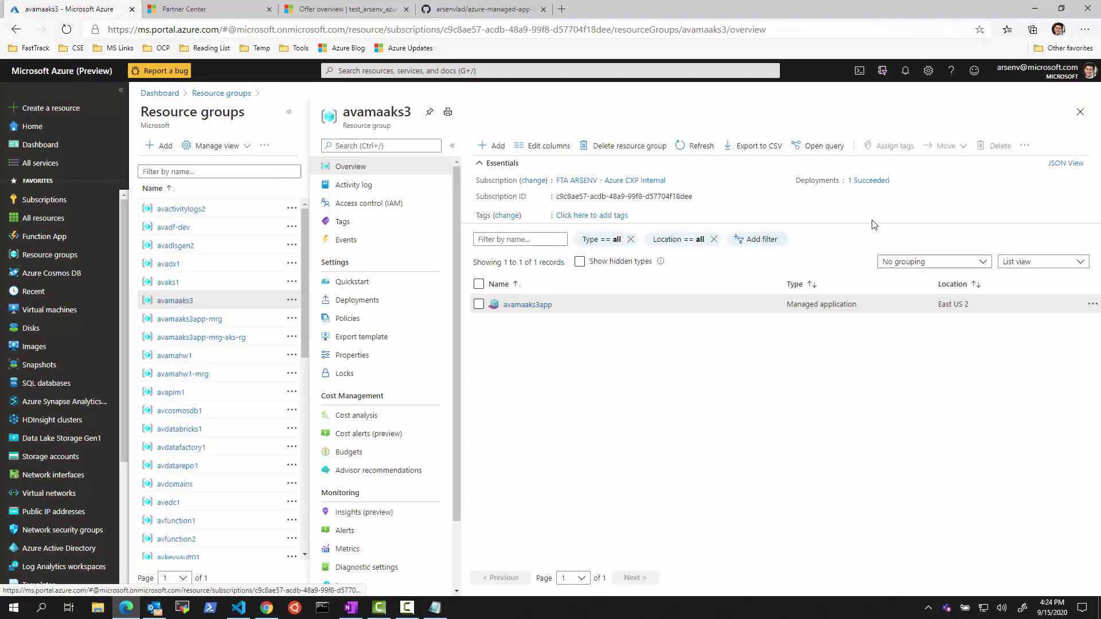
pyautogui.click(195, 320)
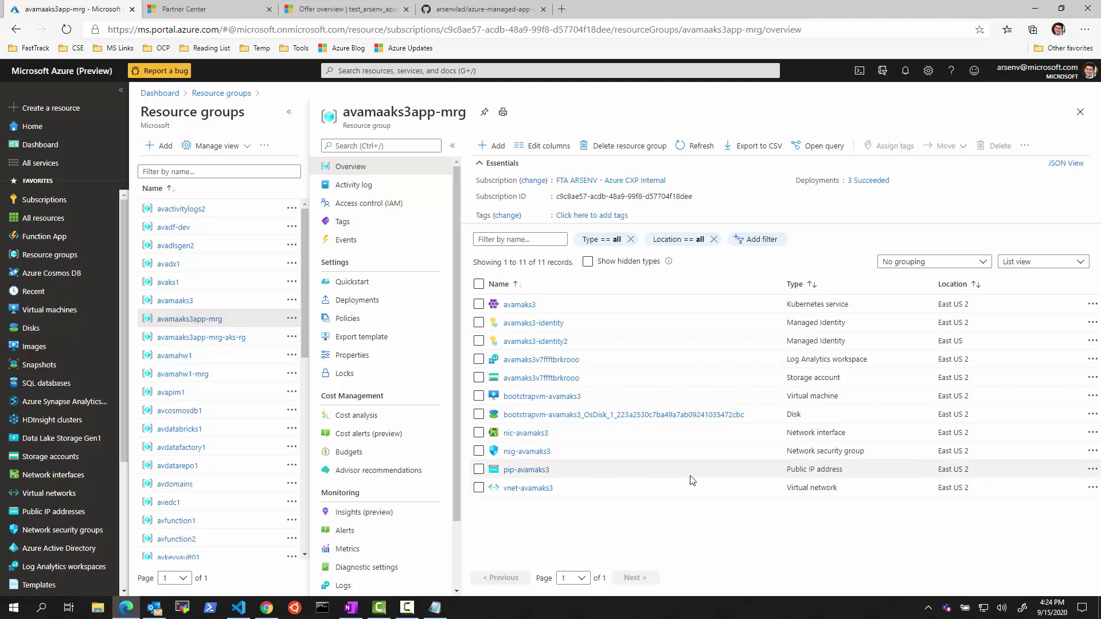
pyautogui.click(528, 489)
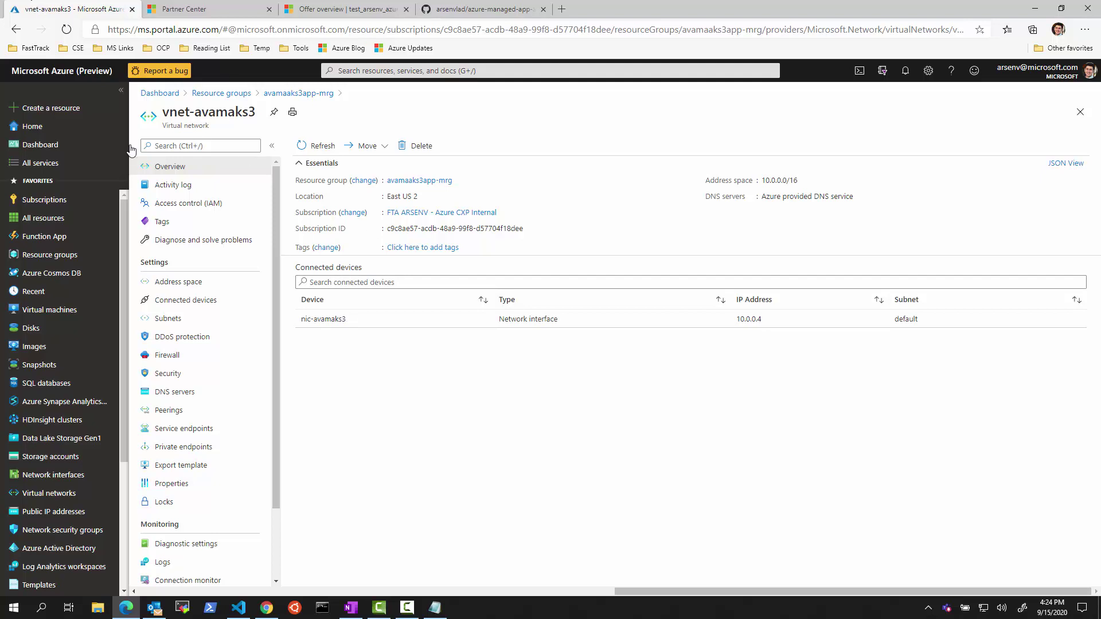
pyautogui.click(189, 414)
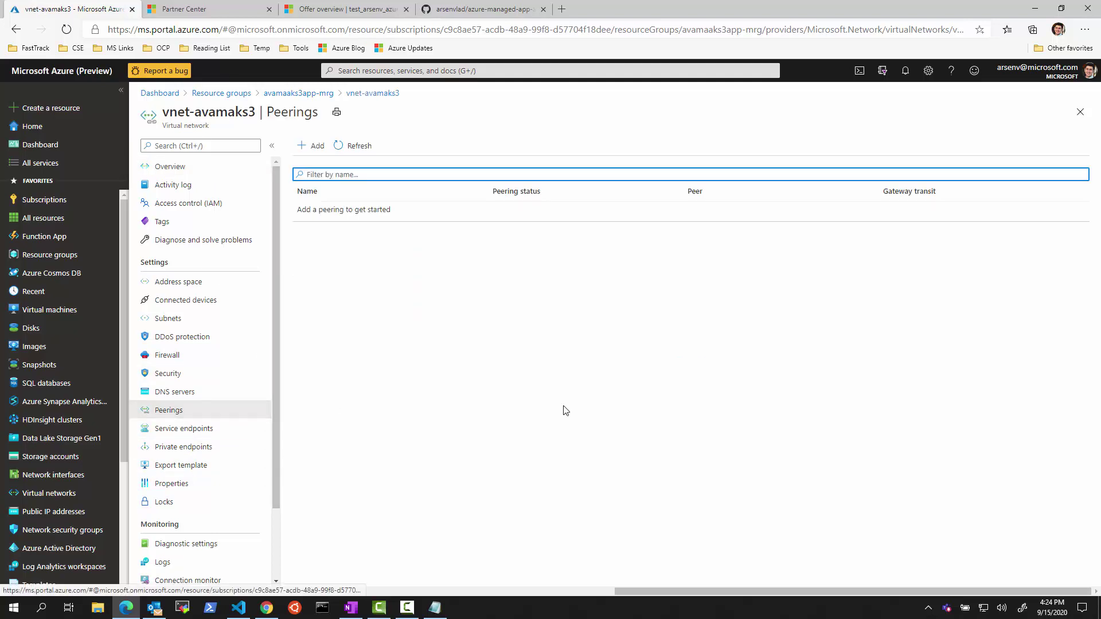
# Step: Start a new peering on vnet-avamaks3, naming the local link peer-local and the remote link peer-remote
pyautogui.click(314, 145)
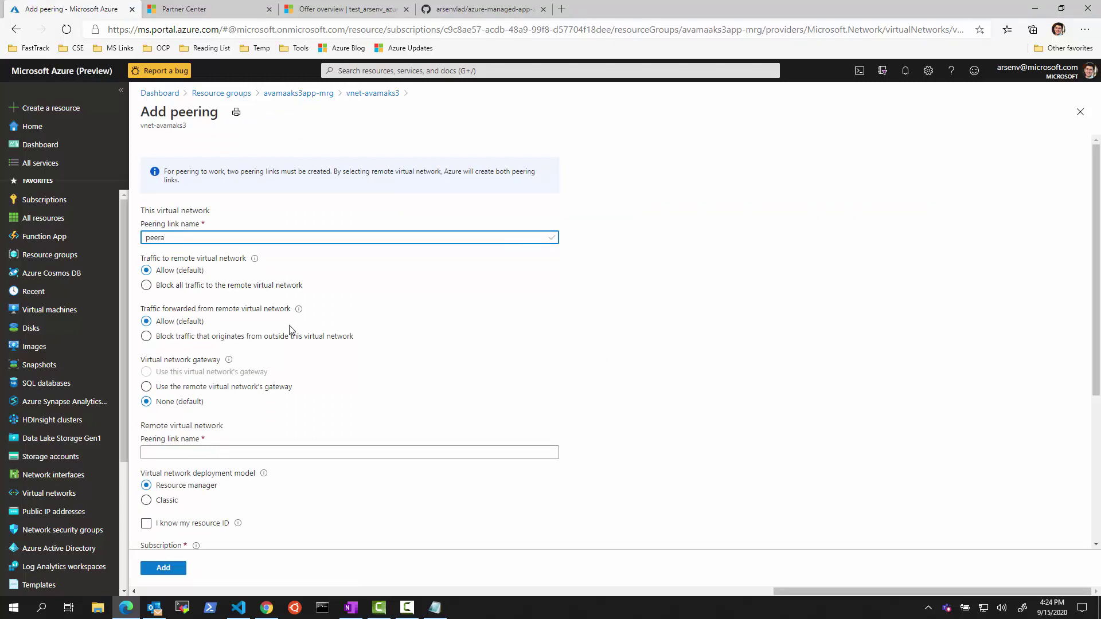
pyautogui.click(234, 452)
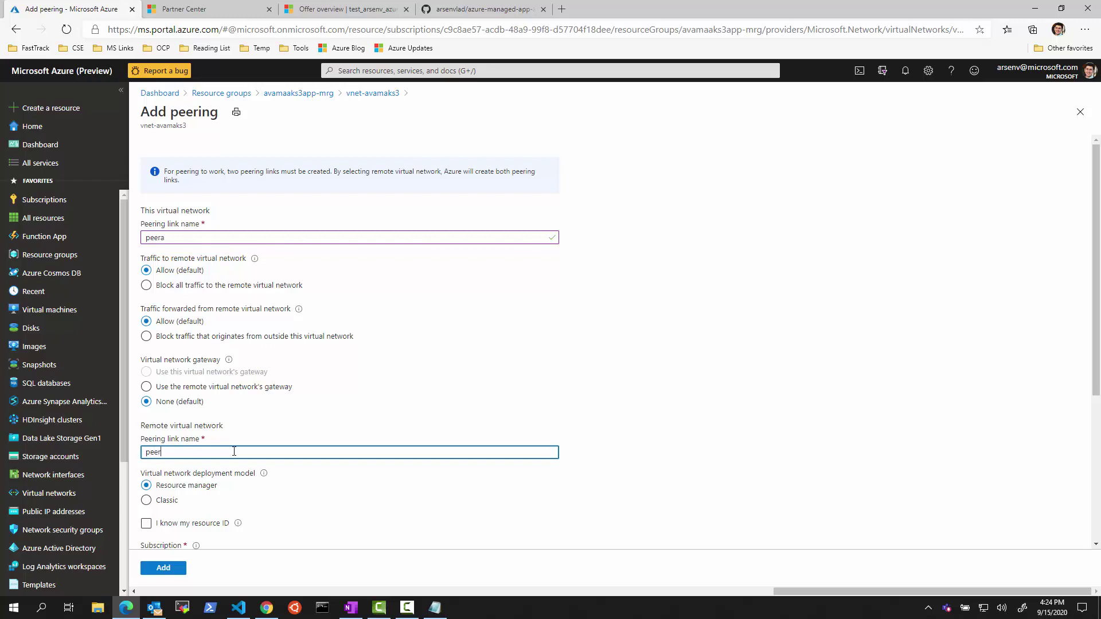
pyautogui.write('peer-remote')
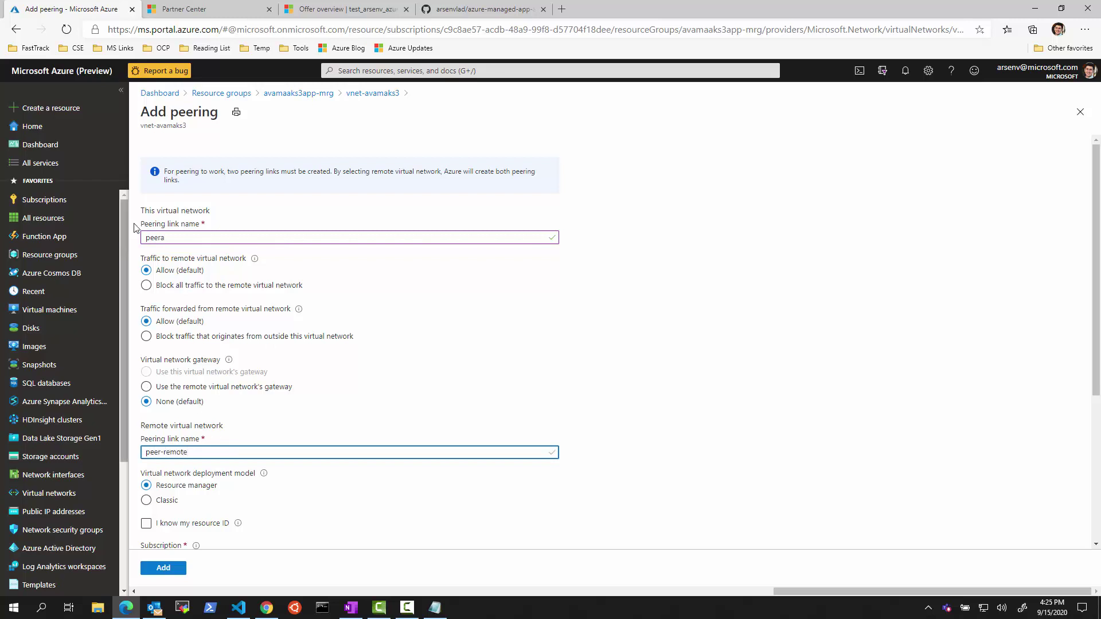
pyautogui.click(179, 235)
pyautogui.press('BackSpace')
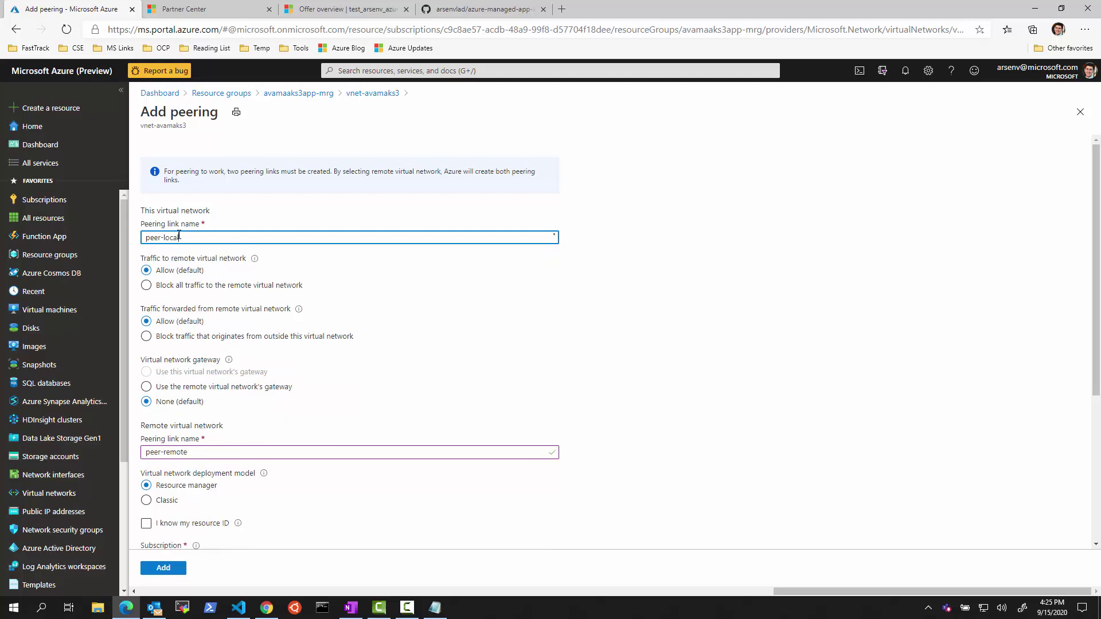
# Step: Choose EDC-Converting-US-EAST-vnet as the remote virtual network and try to add the peering
pyautogui.scroll(-2, 265, 393)
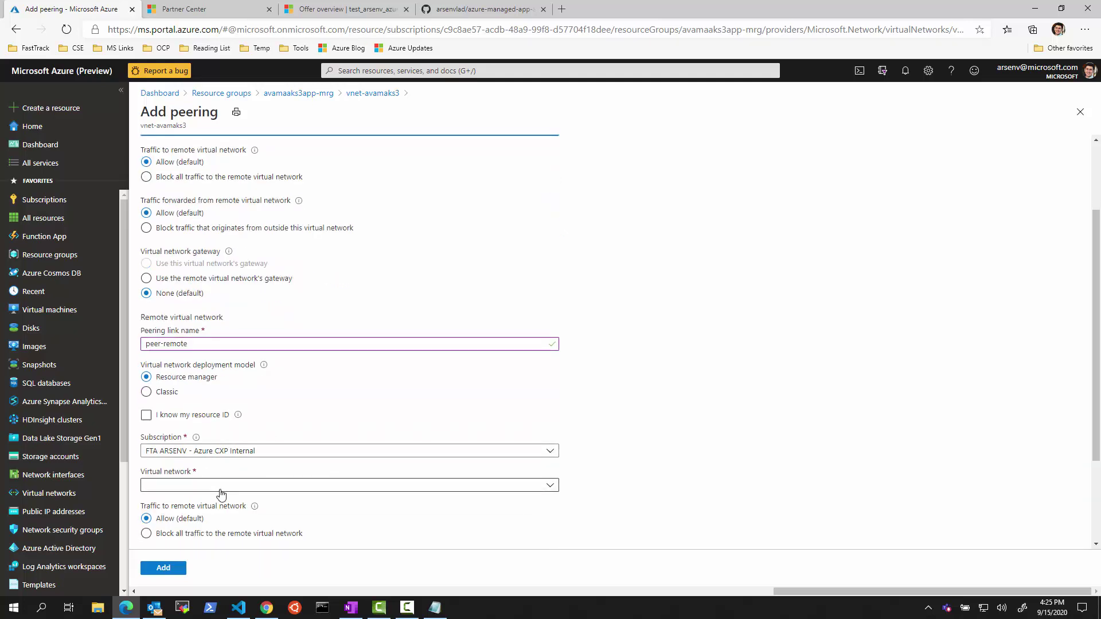
pyautogui.click(220, 490)
pyautogui.click(221, 336)
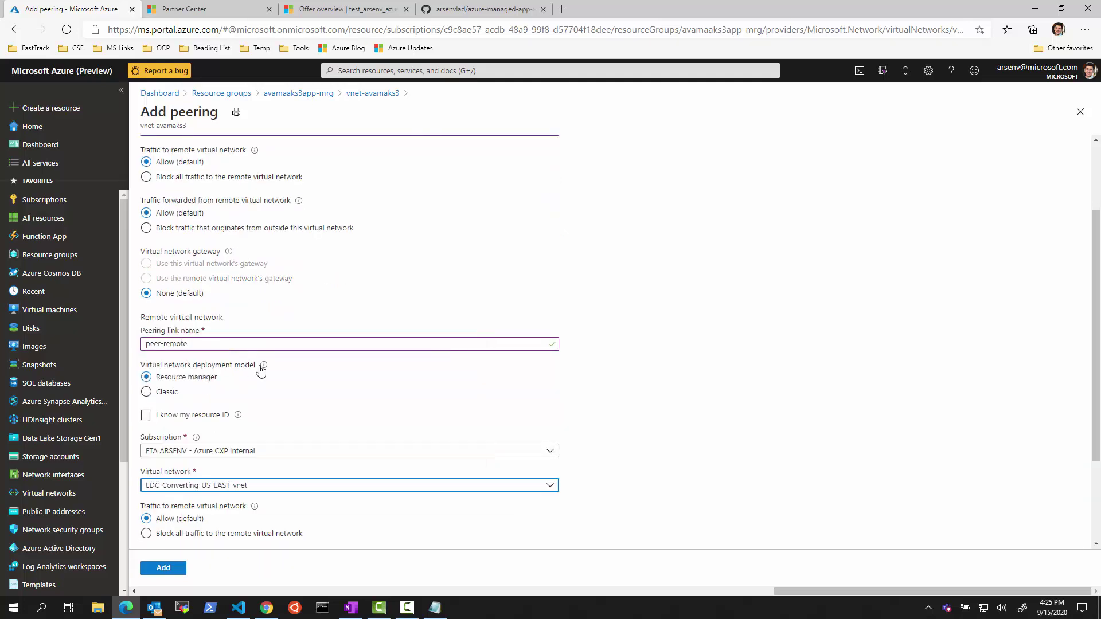
pyautogui.scroll(-2, 341, 537)
pyautogui.click(175, 570)
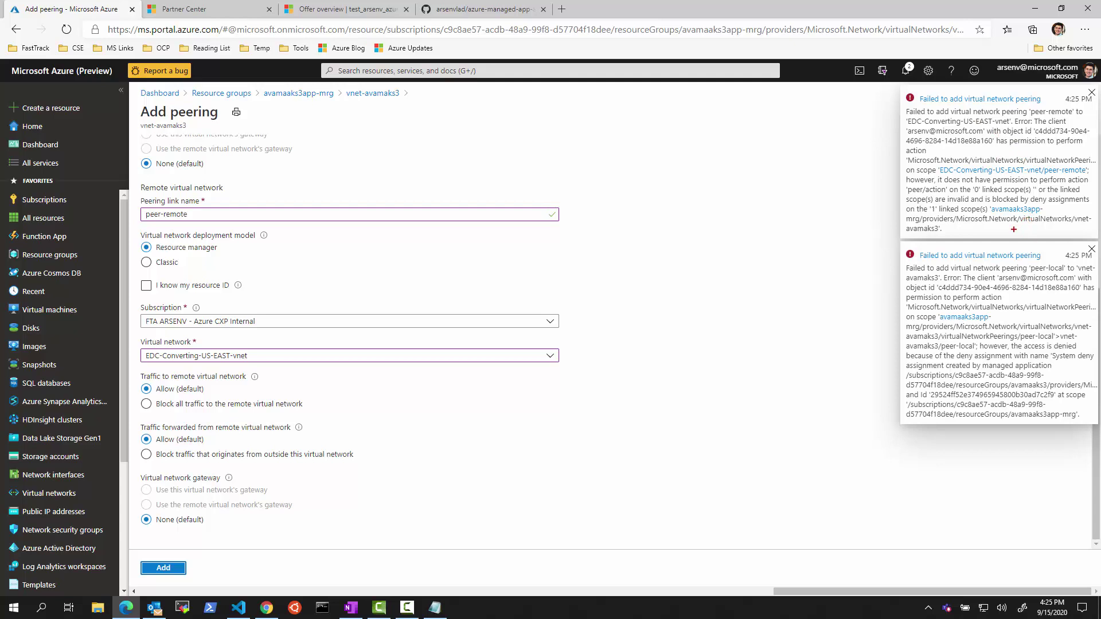
pyautogui.moveTo(899, 180); pyautogui.dragTo(1093, 235)
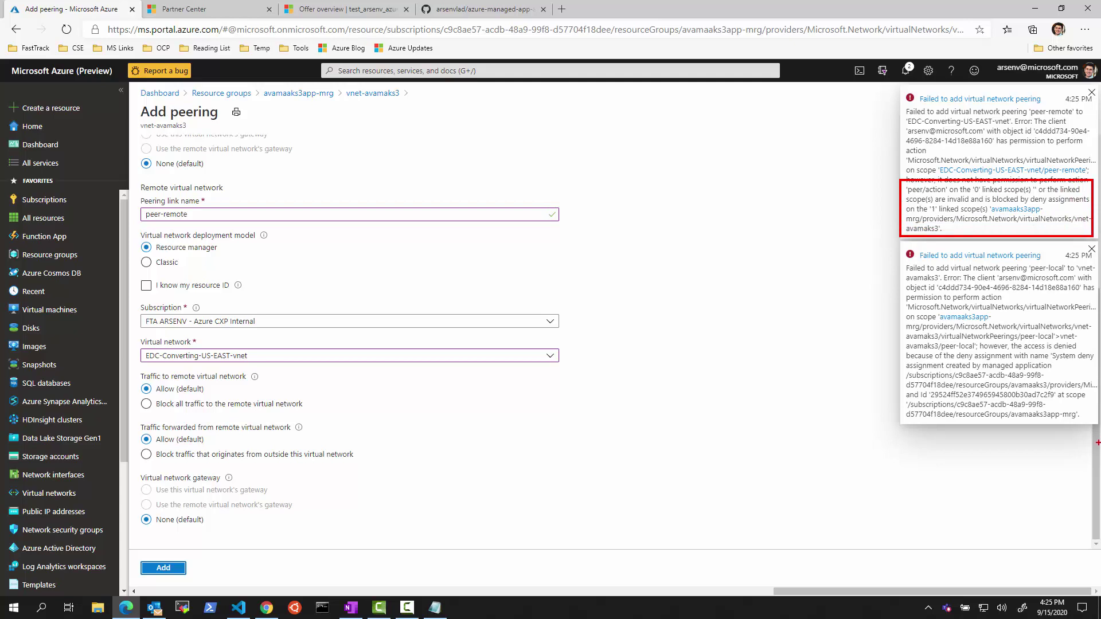
pyautogui.press('Escape')
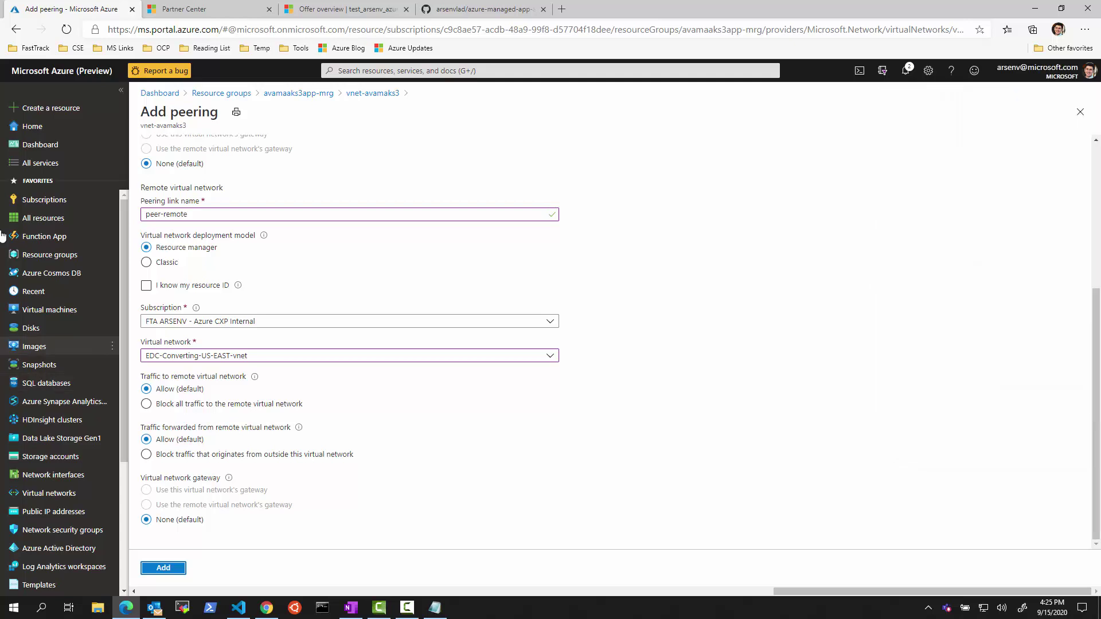
# Step: Open the technical configuration of plan01 from the offer overview in Partner Center
pyautogui.click(338, 7)
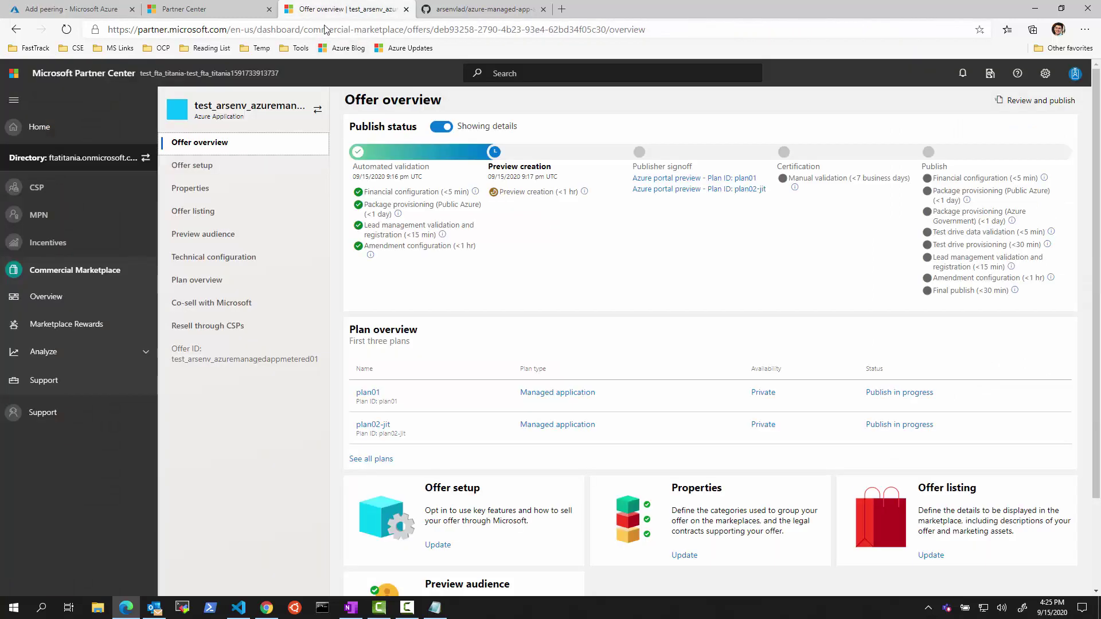
pyautogui.click(371, 395)
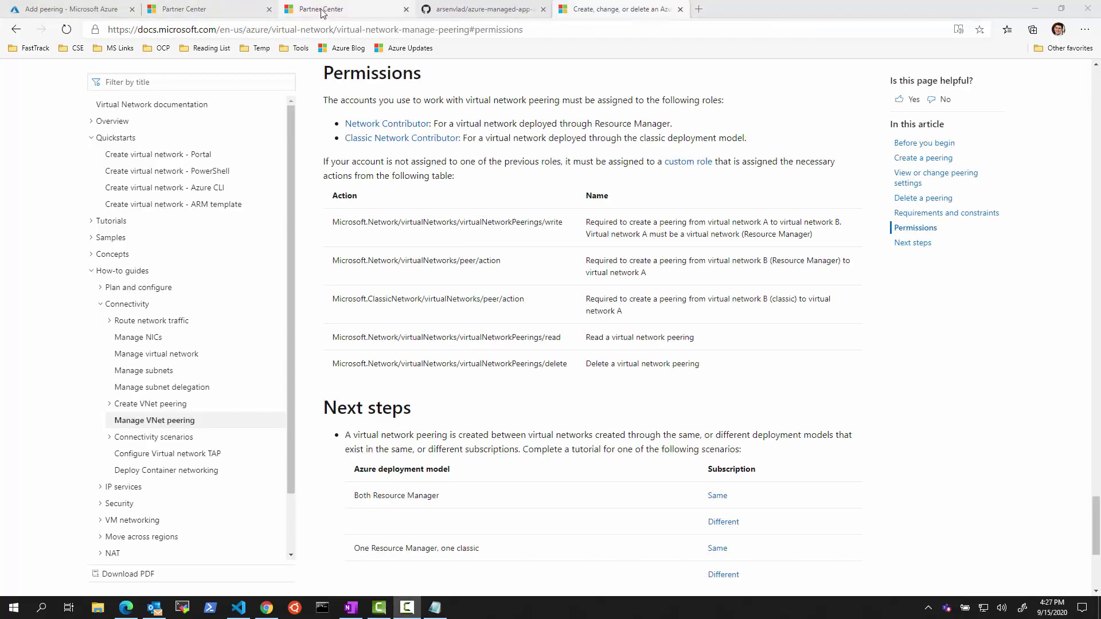
pyautogui.click(321, 10)
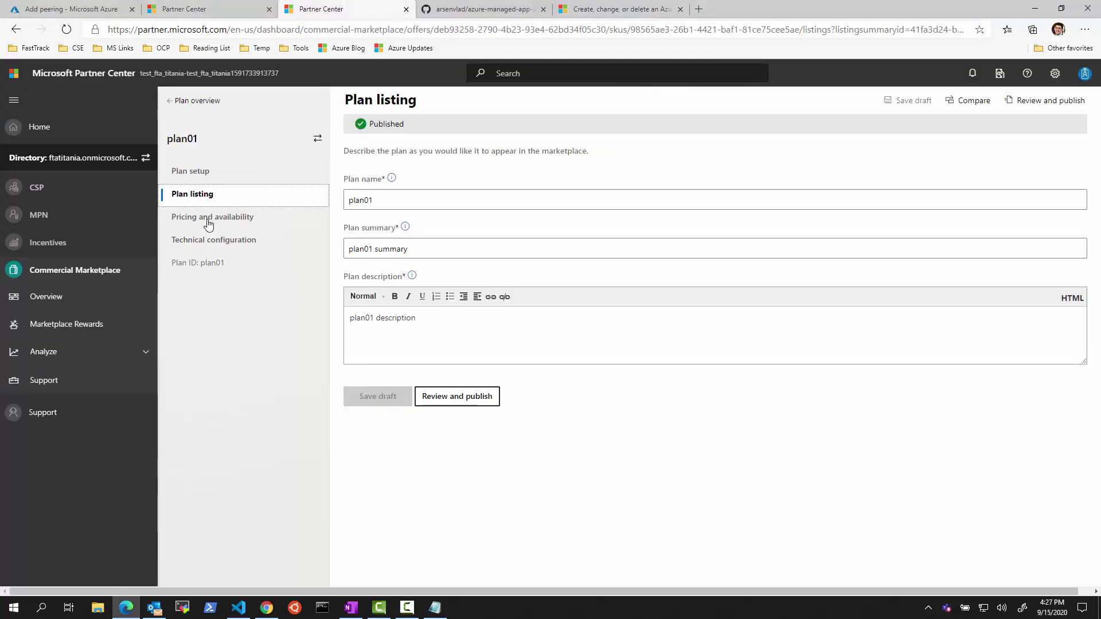
pyautogui.click(220, 242)
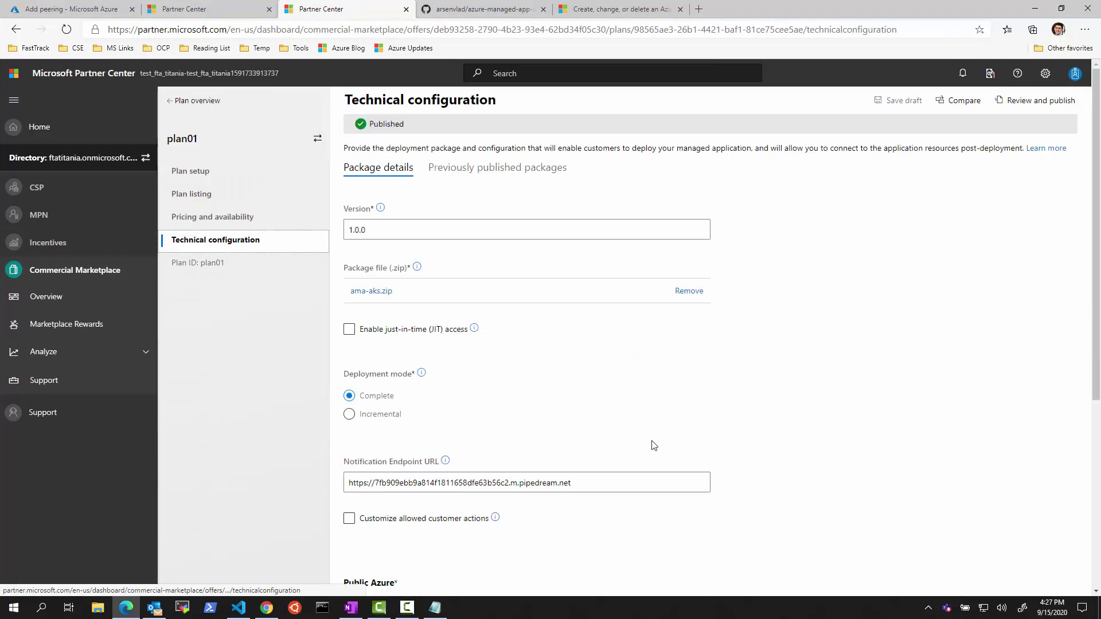
pyautogui.scroll(-2, 437, 429)
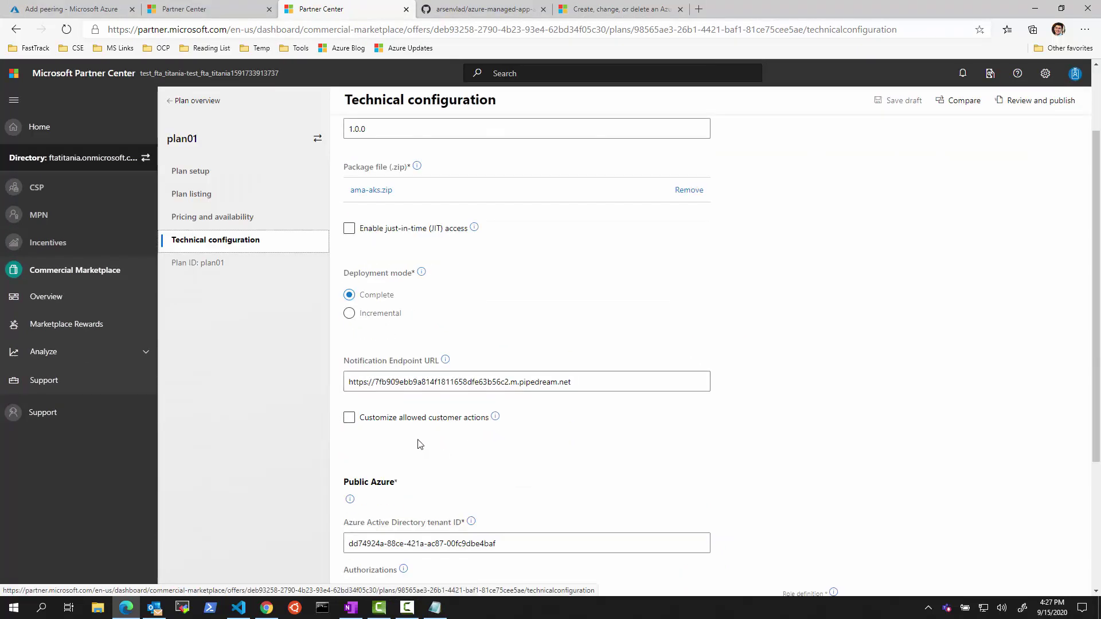
# Step: Enable customizing the allowed customer actions for plan01 and begin editing the allowed control actions
pyautogui.moveTo(497, 422)
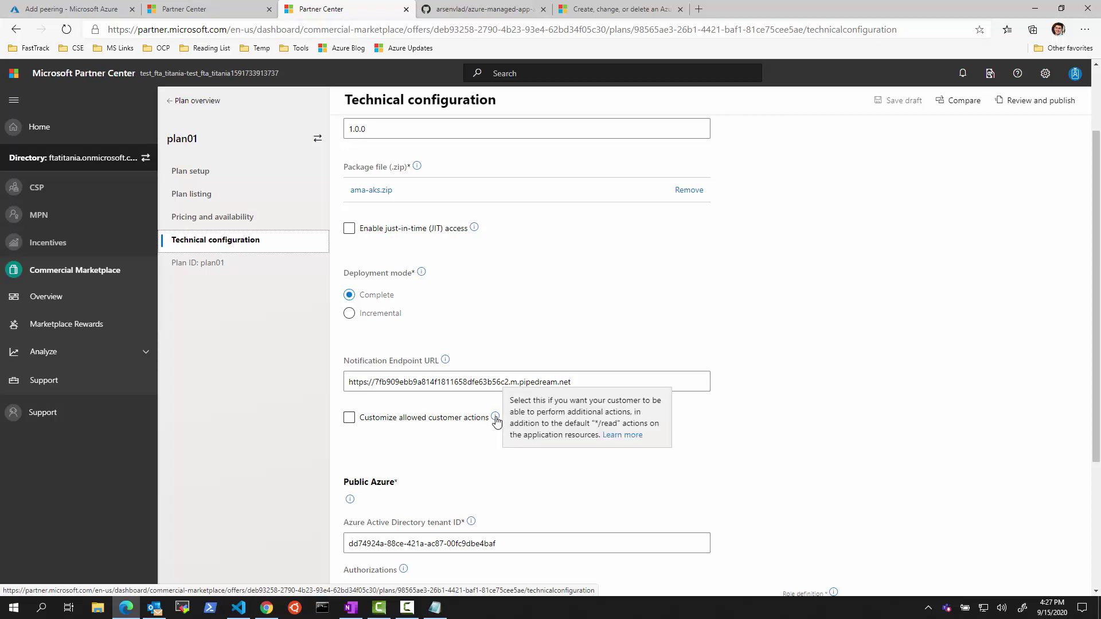
pyautogui.click(349, 417)
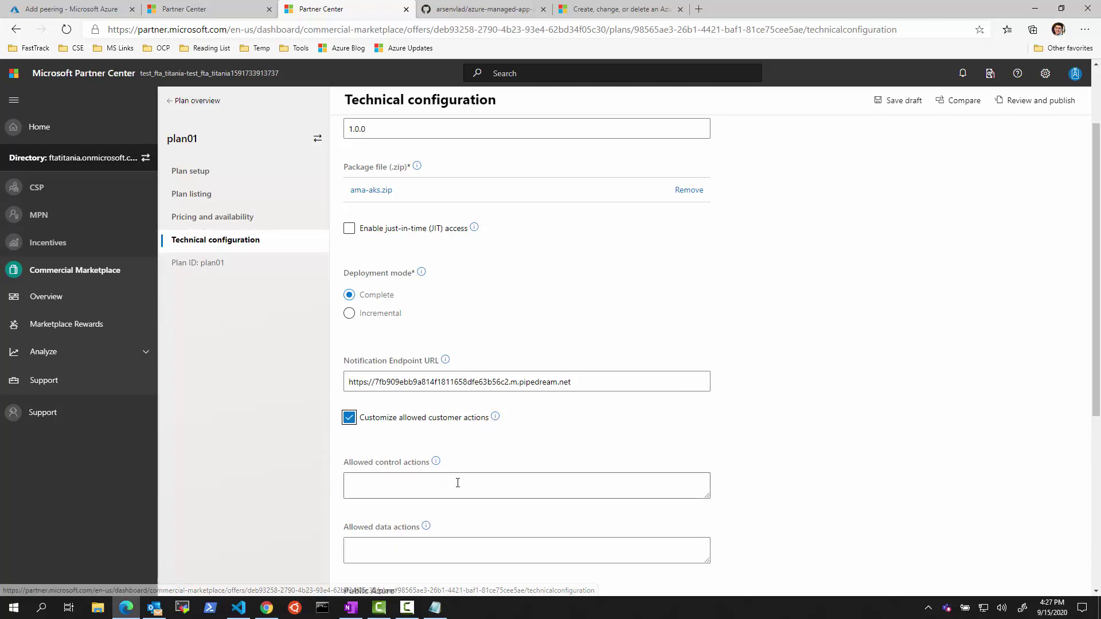
pyautogui.scroll(-2, 448, 436)
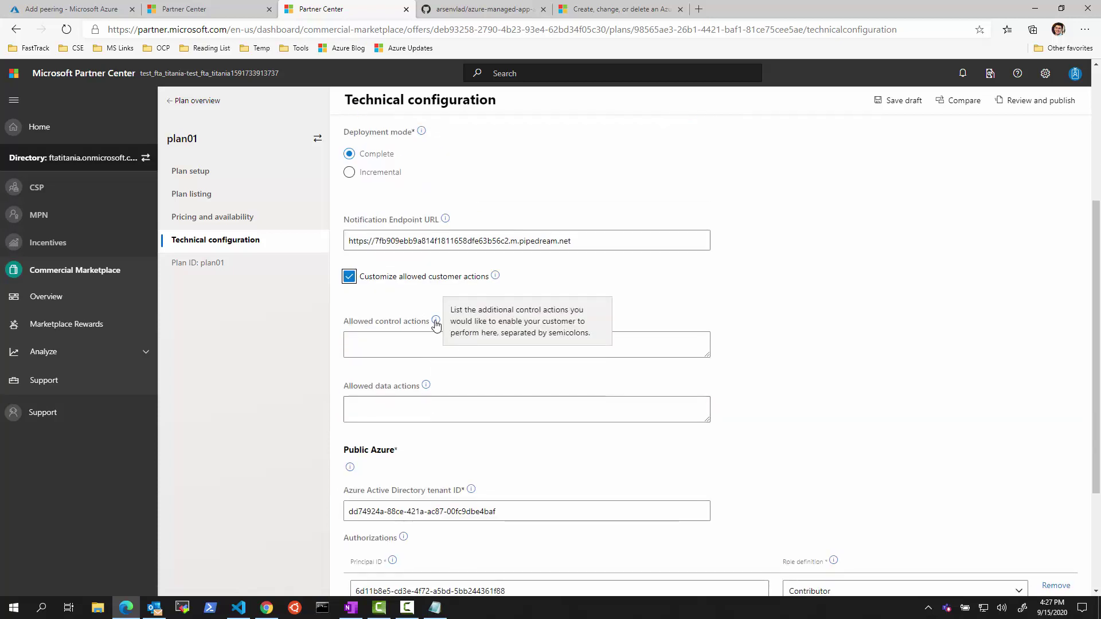
pyautogui.click(424, 332)
pyautogui.moveTo(433, 322)
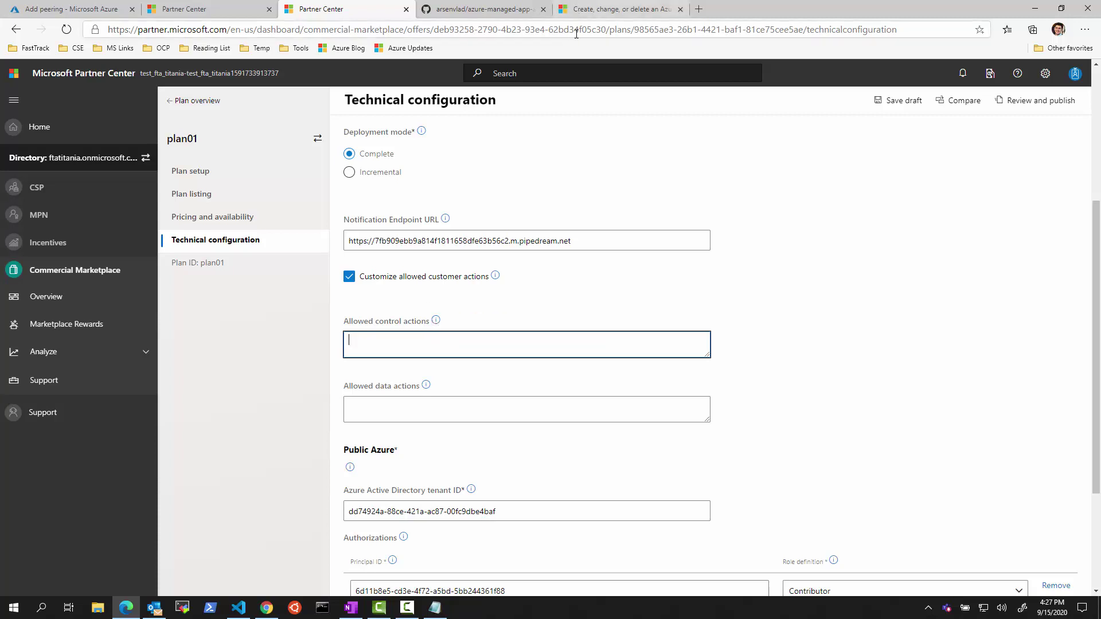
# Step: Copy Microsoft.Network/virtualNetworks/virtualNetworkPeerings/write from the peering permissions documentation into plan01's allowed control actions
pyautogui.click(590, 11)
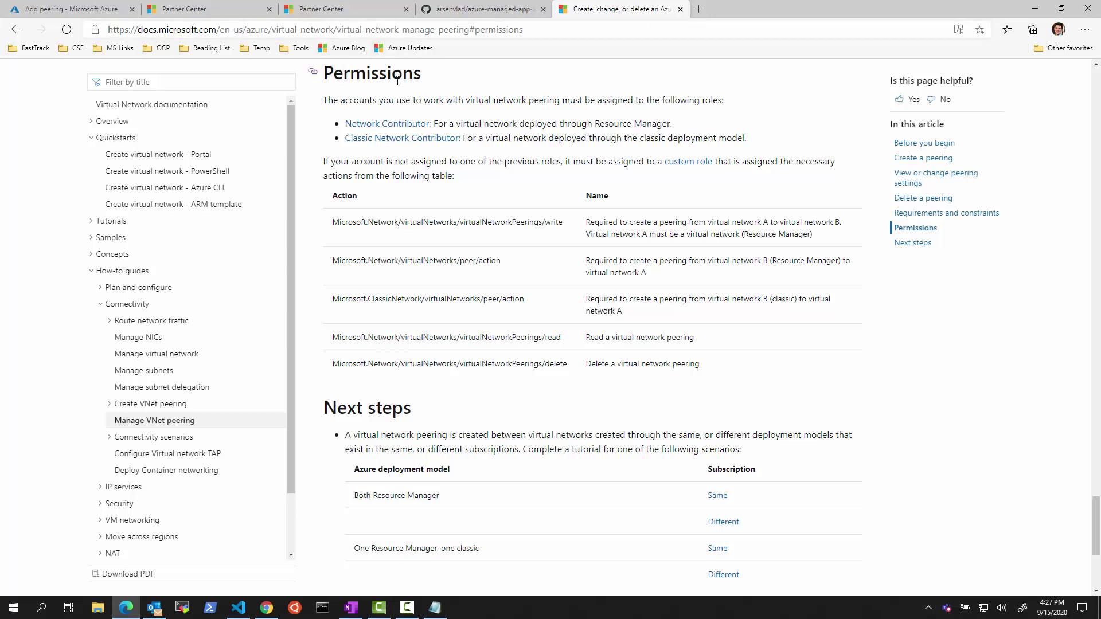
pyautogui.moveTo(376, 222); pyautogui.dragTo(565, 230)
pyautogui.hotkey('ctrl', 'c')
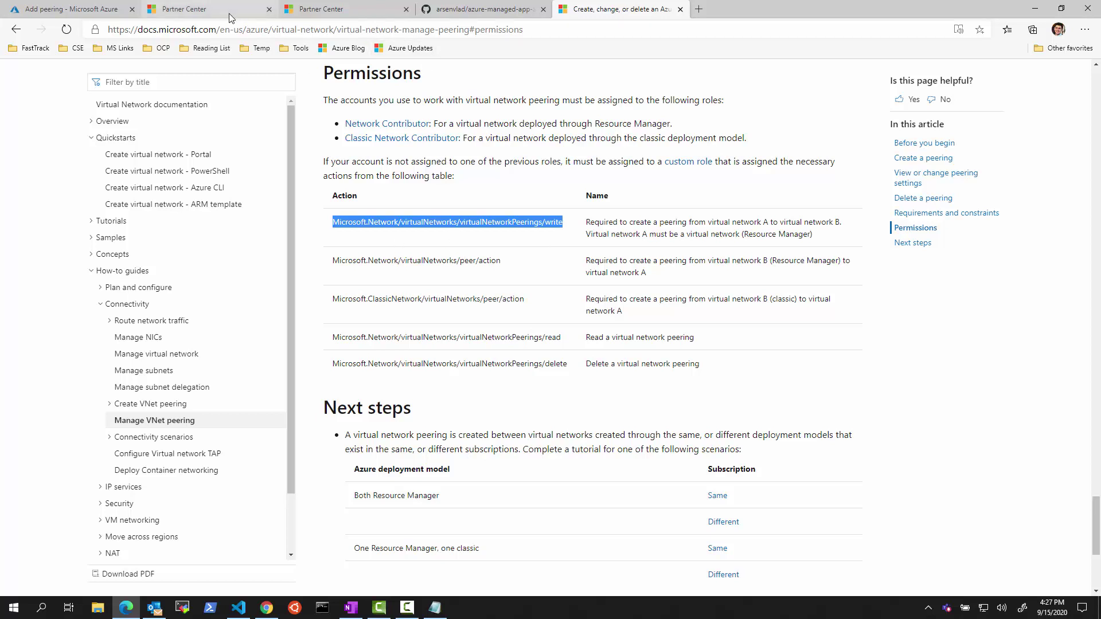
pyautogui.click(297, 11)
pyautogui.hotkey('ctrl', 'v')
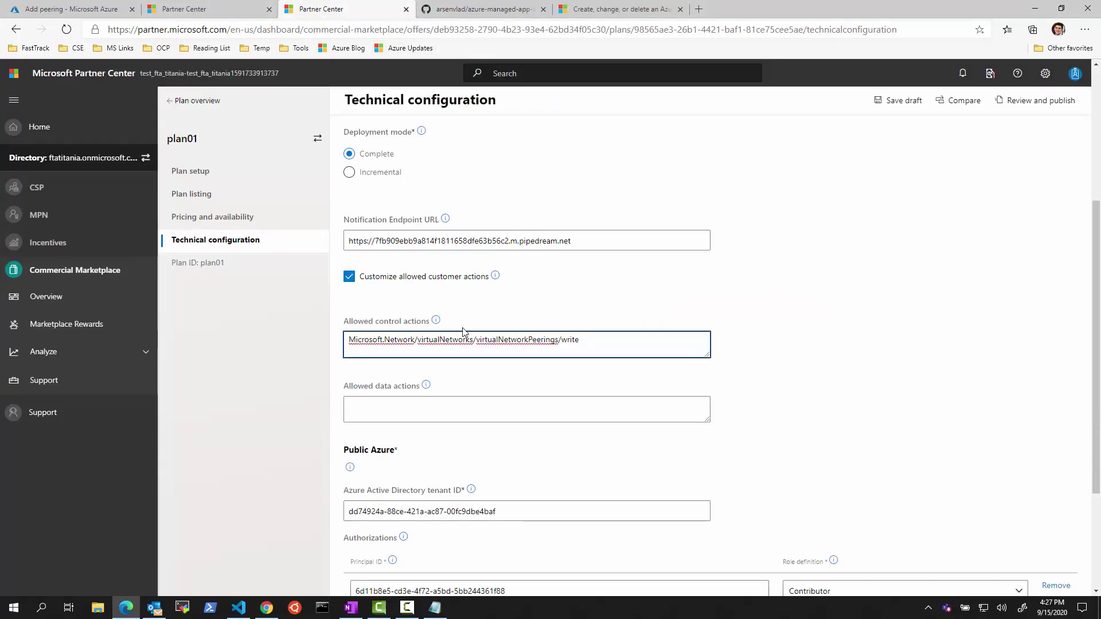
# Step: Append Microsoft.Network/virtualNetworks/peer/action from the documentation to the allowed control actions, separated by a semicolon
pyautogui.write(';')
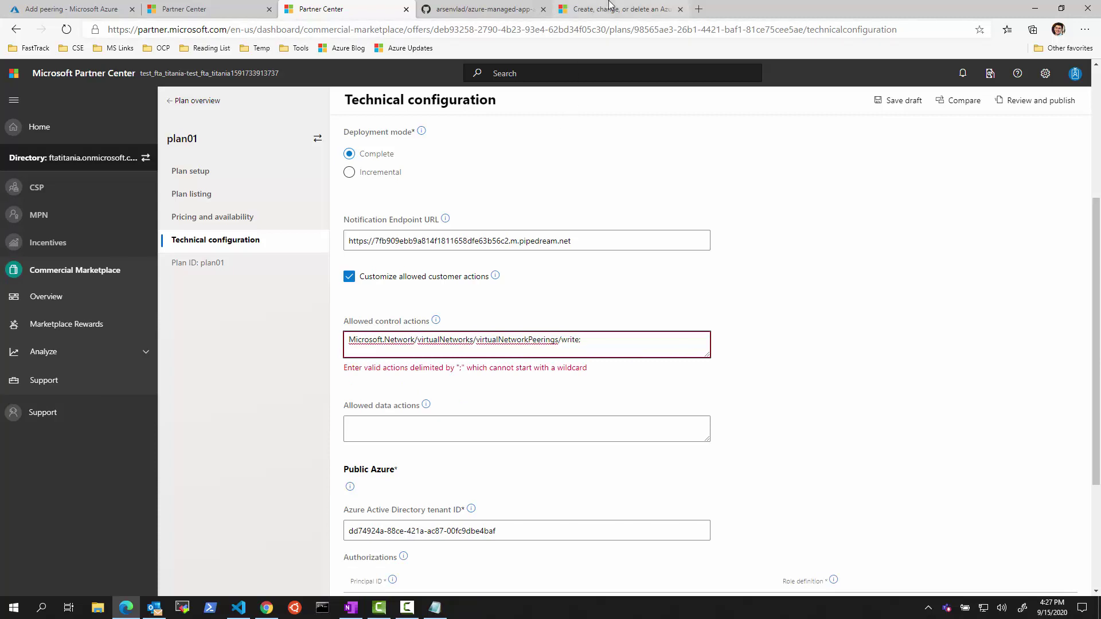
pyautogui.click(584, 12)
pyautogui.moveTo(332, 261); pyautogui.dragTo(510, 265)
pyautogui.hotkey('ctrl', 'c')
pyautogui.click(322, 11)
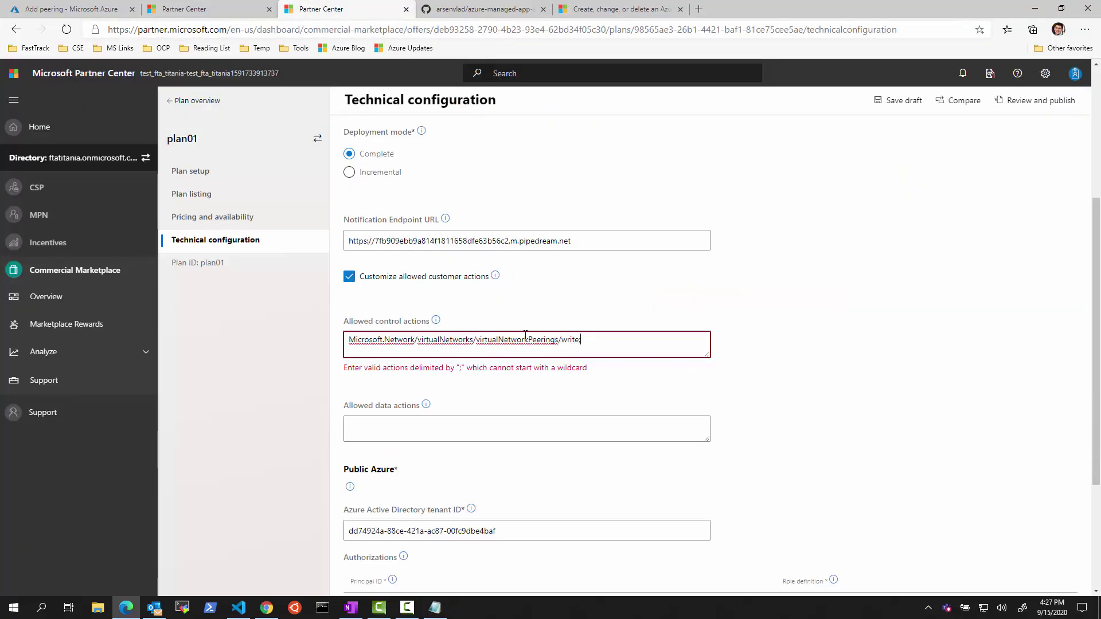
pyautogui.hotkey('ctrl', 'v')
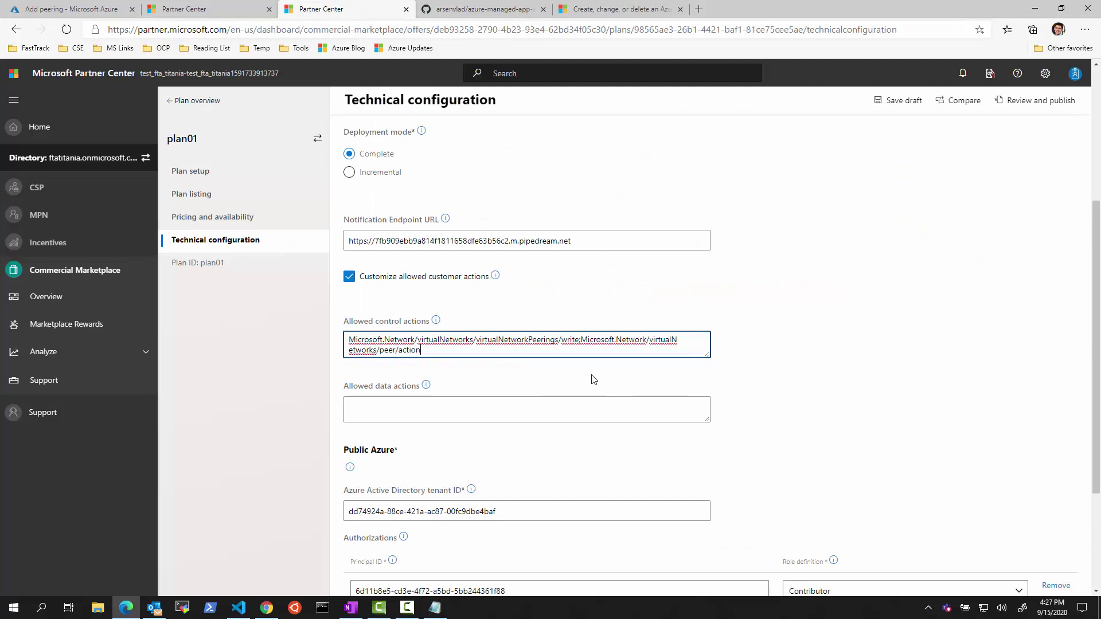
# Step: Append Microsoft.Network/virtualNetworks/virtualNetworkPeerings/delete from the documentation to the allowed control actions, separated by a semicolon
pyautogui.click(582, 13)
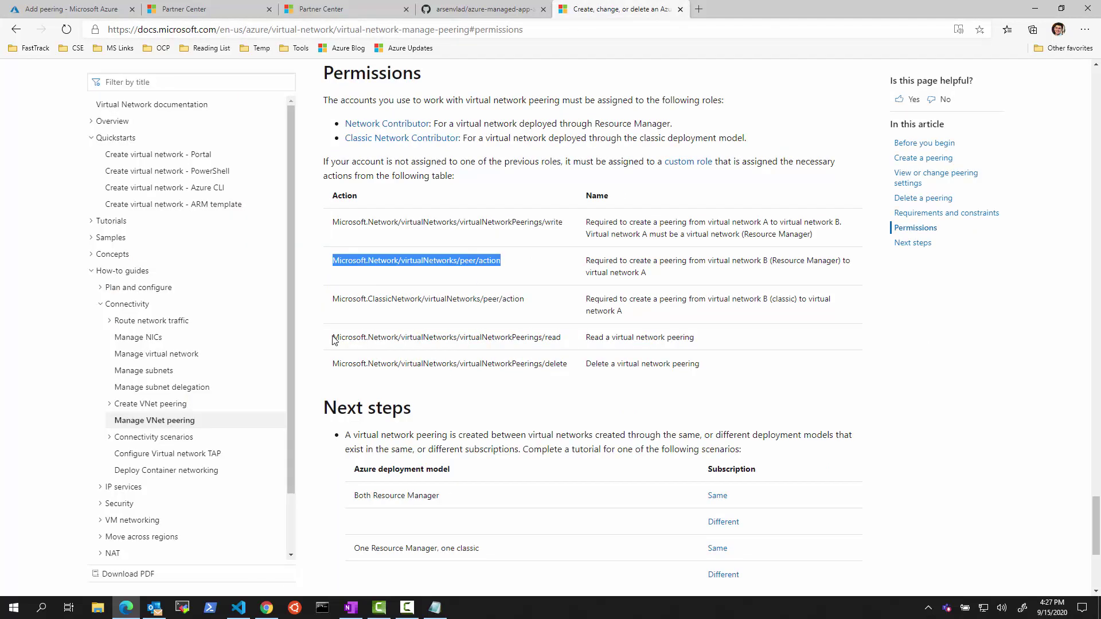
pyautogui.moveTo(333, 339); pyautogui.dragTo(332, 372)
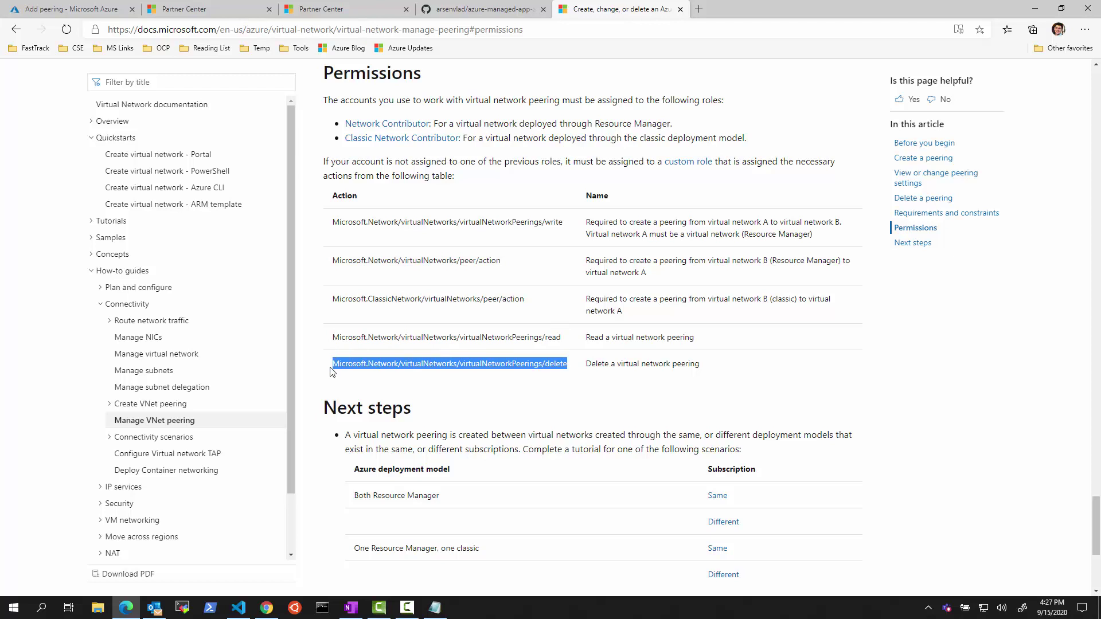
pyautogui.click(338, 10)
pyautogui.write(';')
pyautogui.hotkey('ctrl', 'v')
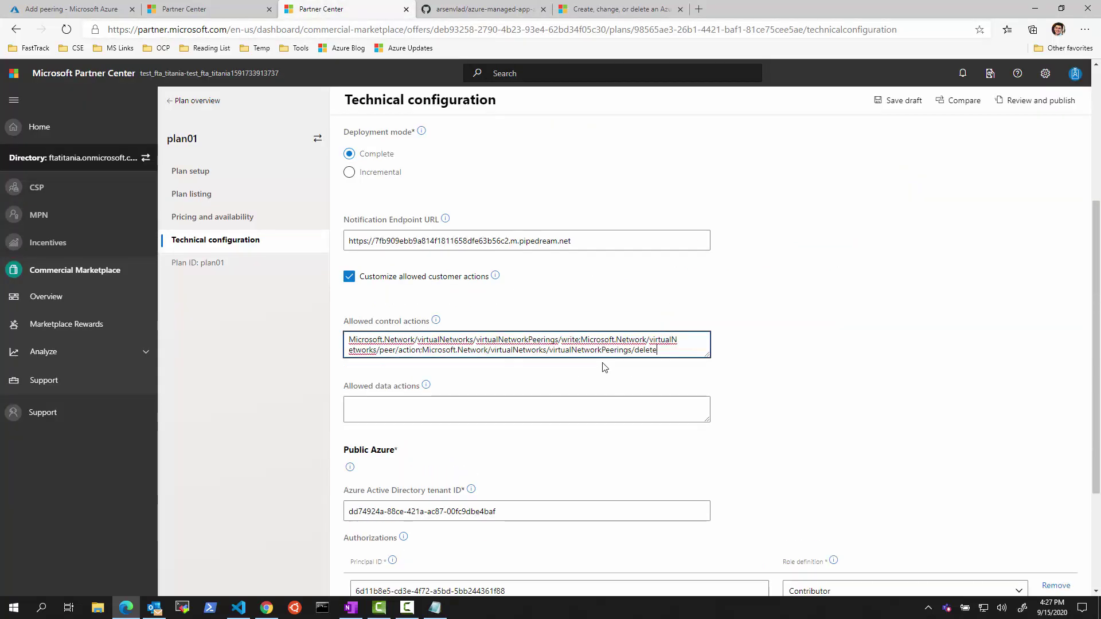
pyautogui.click(603, 10)
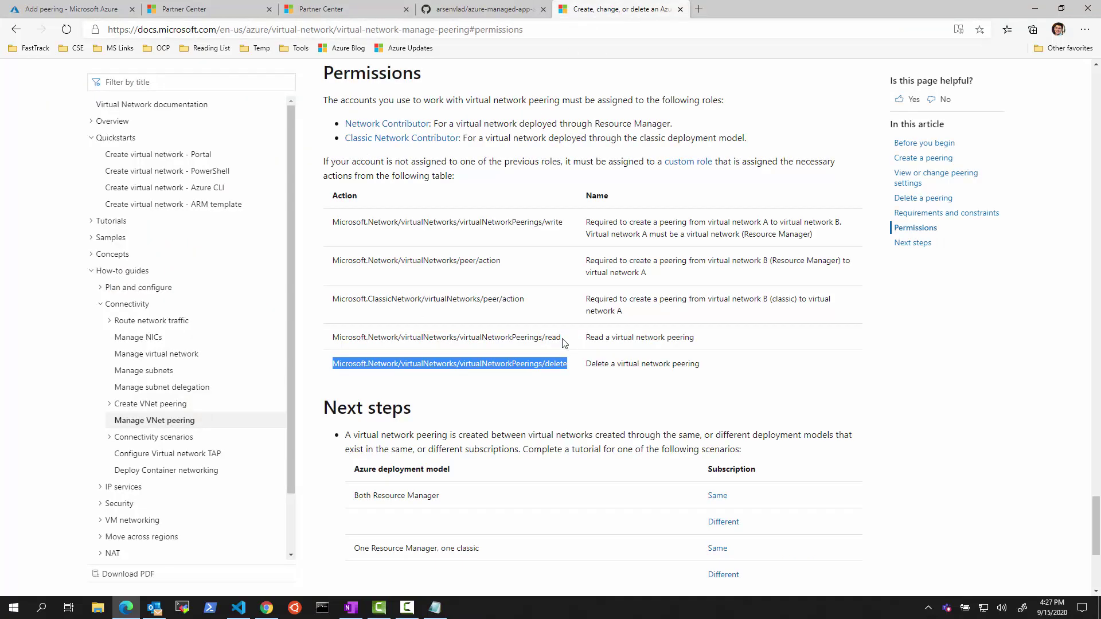
pyautogui.click(337, 10)
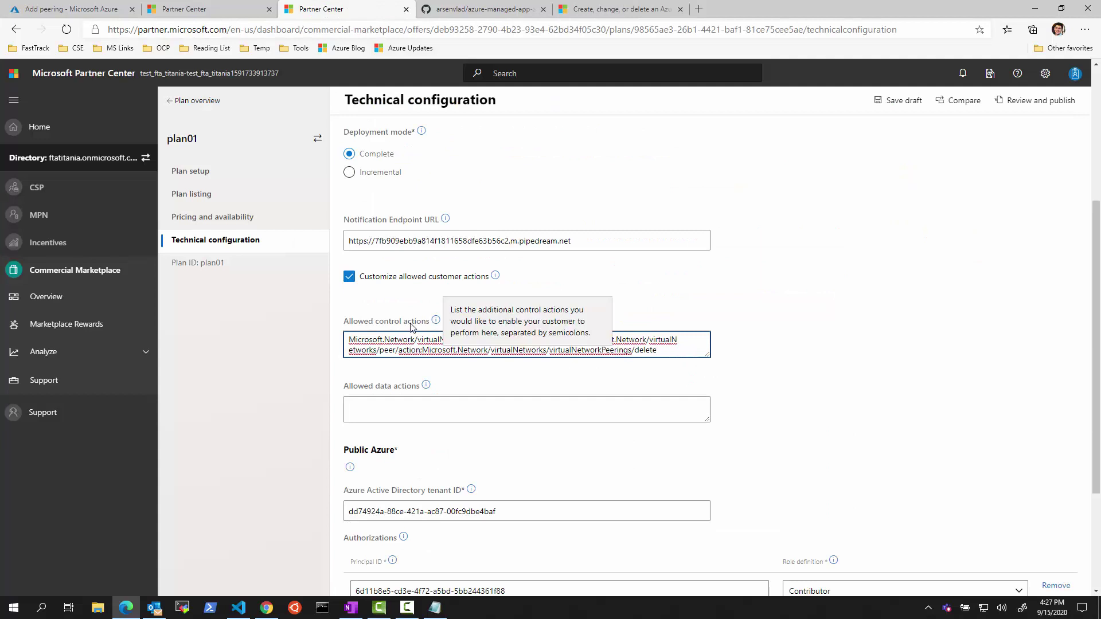
# Step: Set the existing authorization's role definition to Owner and save the technical configuration as a draft
pyautogui.scroll(-3, 533, 521)
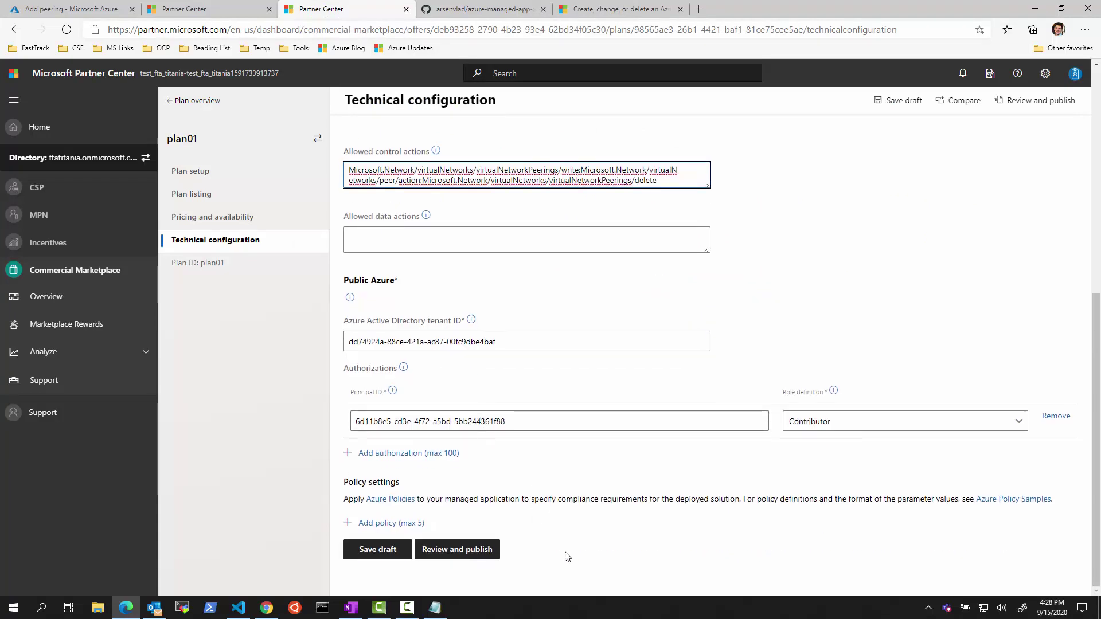
pyautogui.click(812, 430)
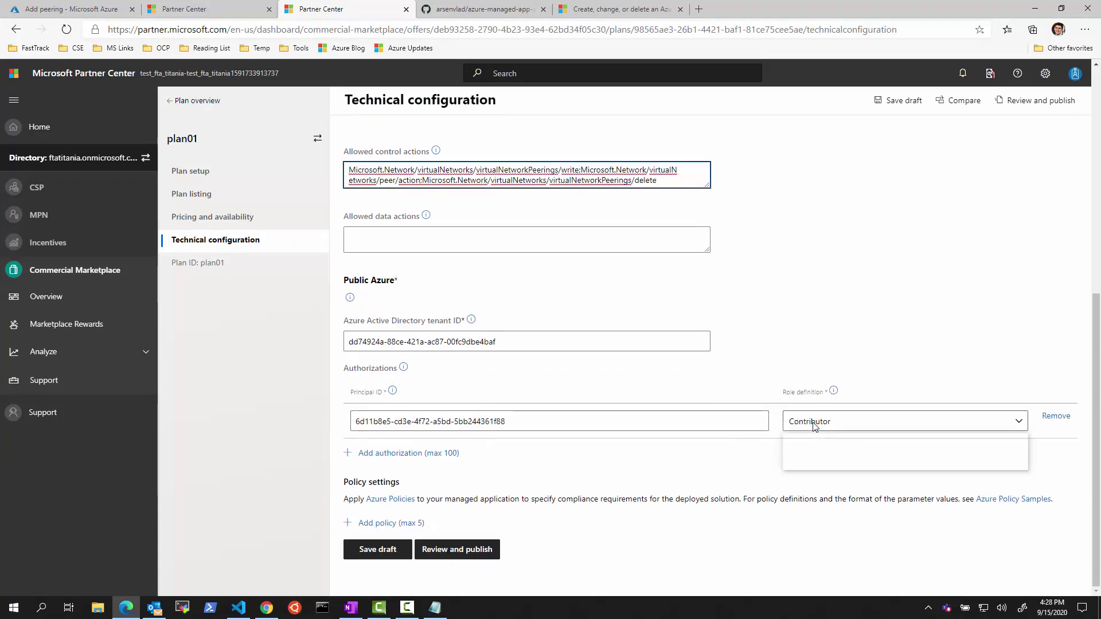
pyautogui.click(814, 440)
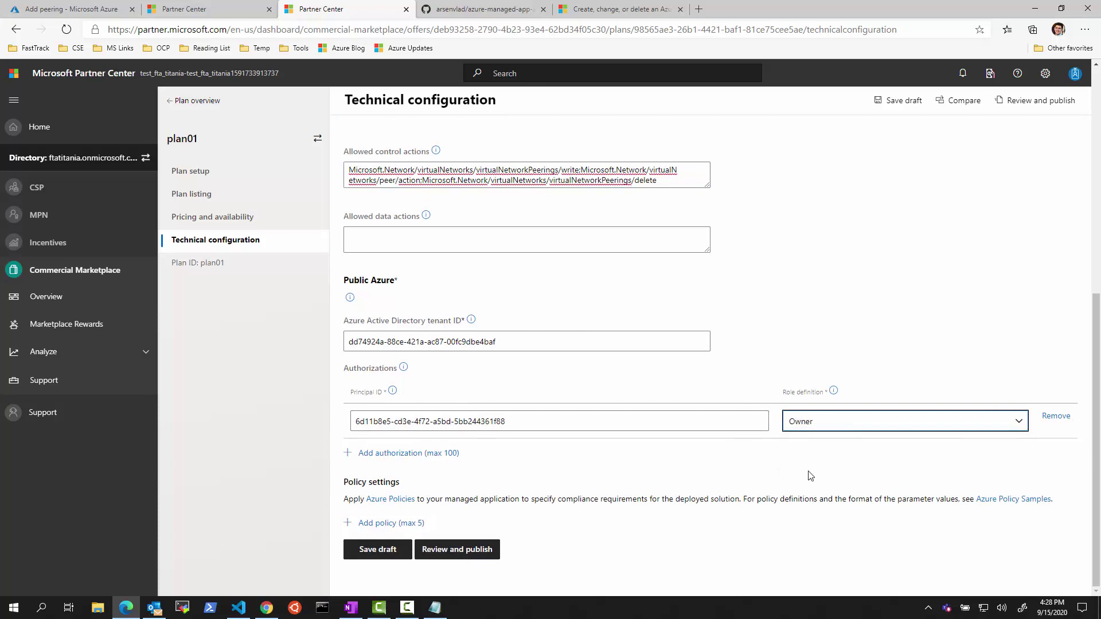
pyautogui.click(383, 553)
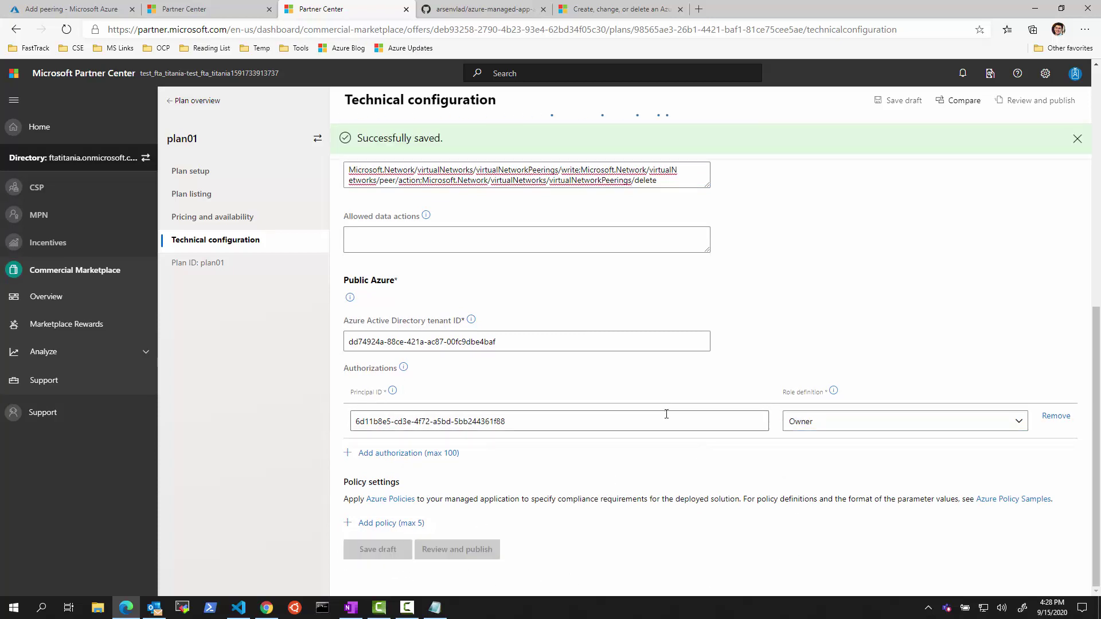
# Step: Review the offer's unpublished plan01 changes and publish them
pyautogui.click(479, 551)
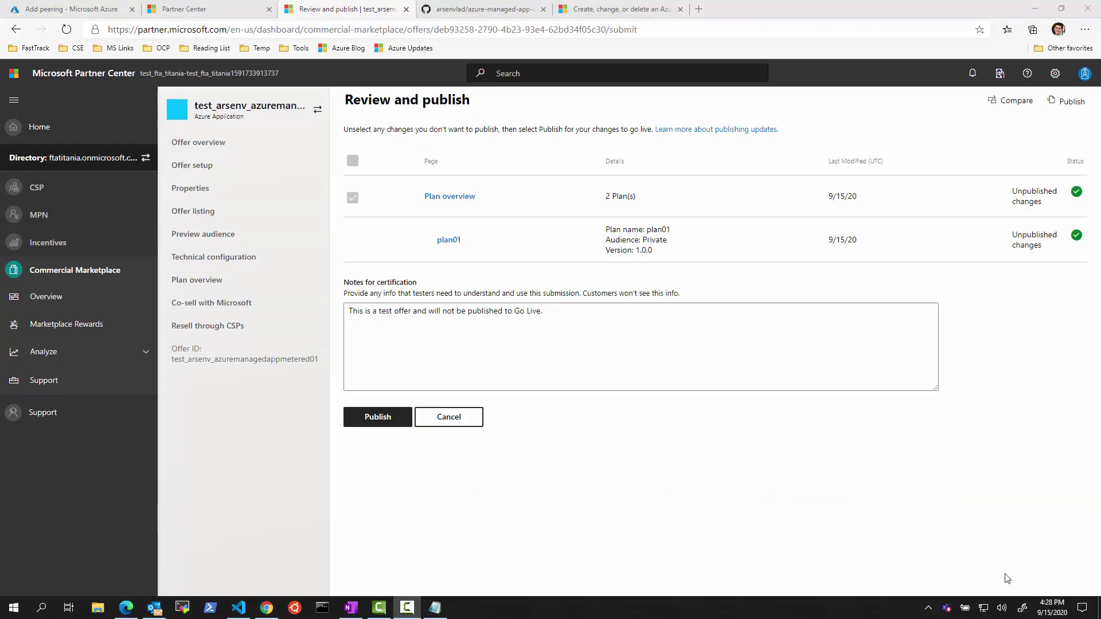
pyautogui.click(361, 418)
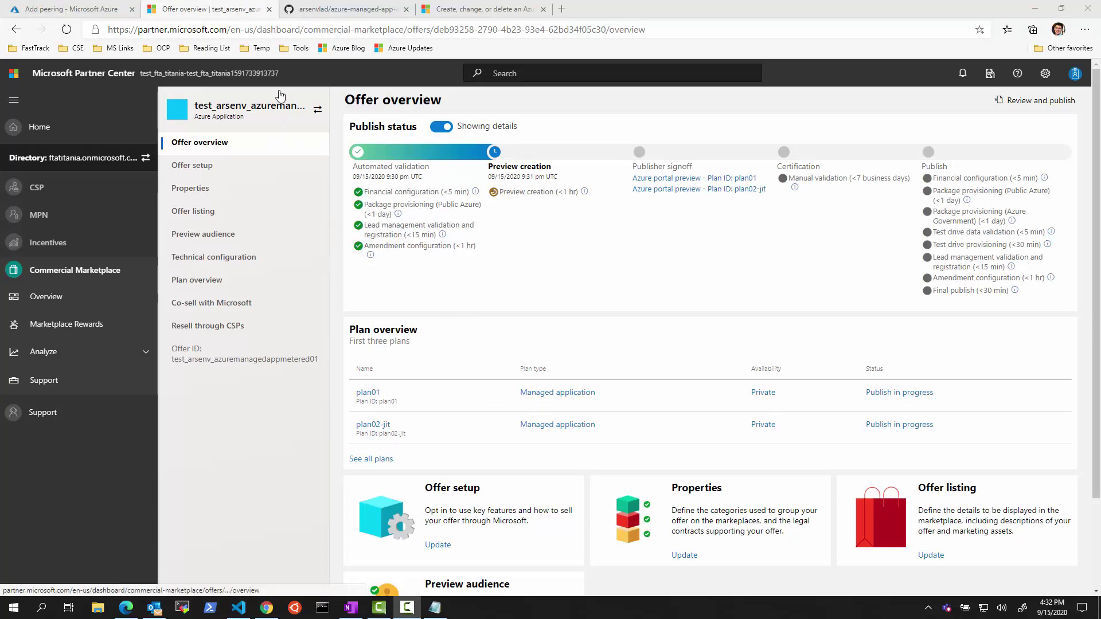
# Step: Rerun the az rest POST refreshPermissions command for avamaaks3app in the Visual Studio Code terminal
pyautogui.click(247, 609)
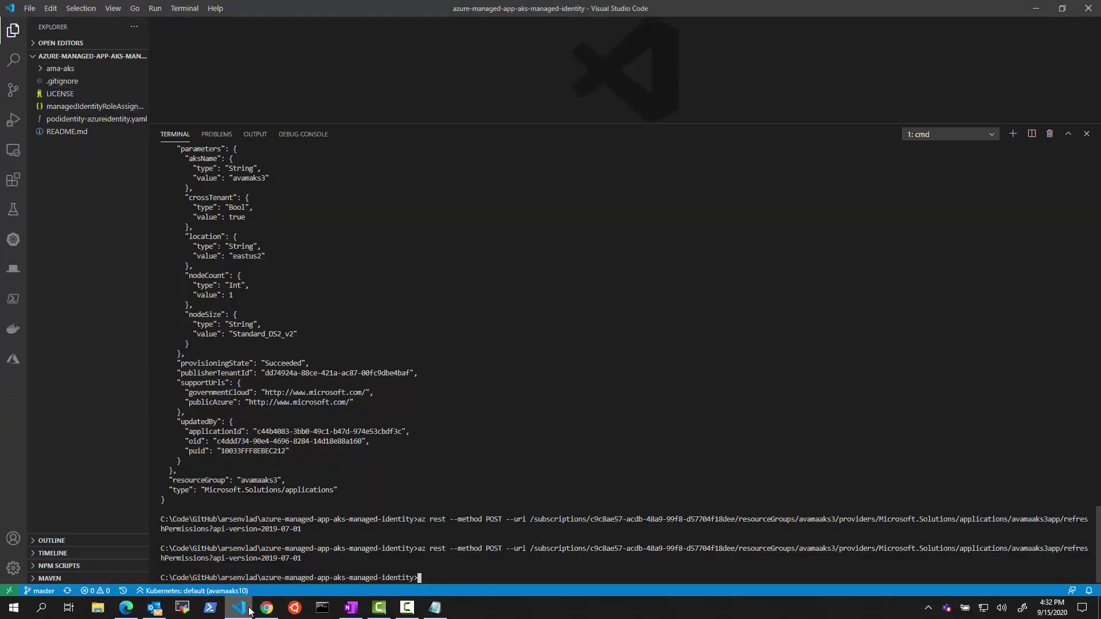
pyautogui.press('Up')
pyautogui.press('Return')
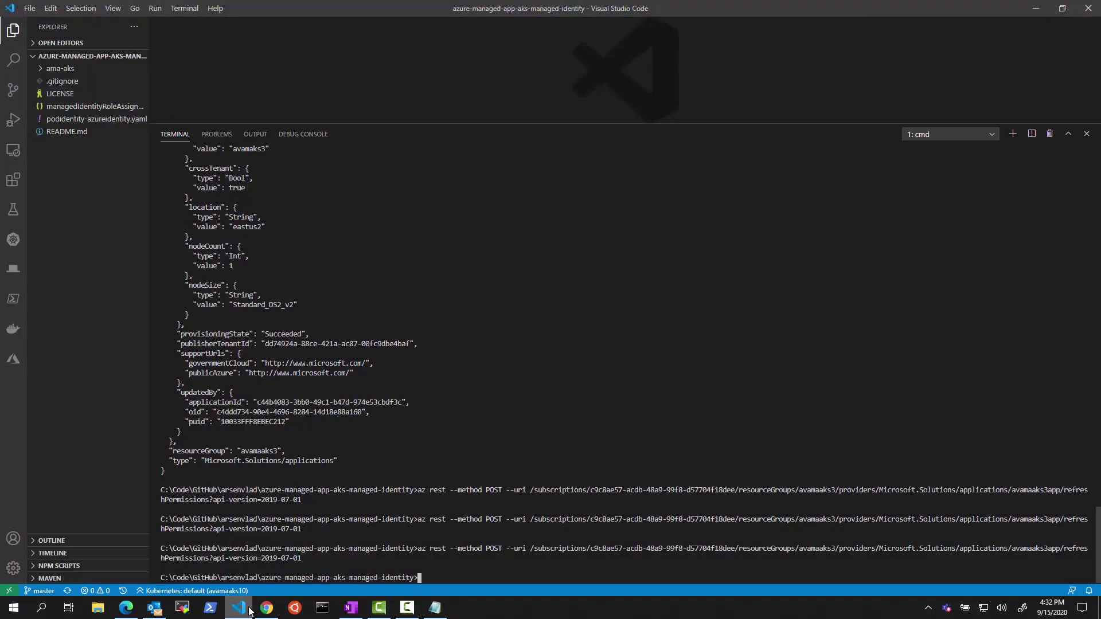
# Step: Query avamaaks3app with az rest GET, api-version 2019-07-01 and JSON output, and examine the roleDefinitionId under authorizations
pyautogui.hotkey('ctrl', 'v')
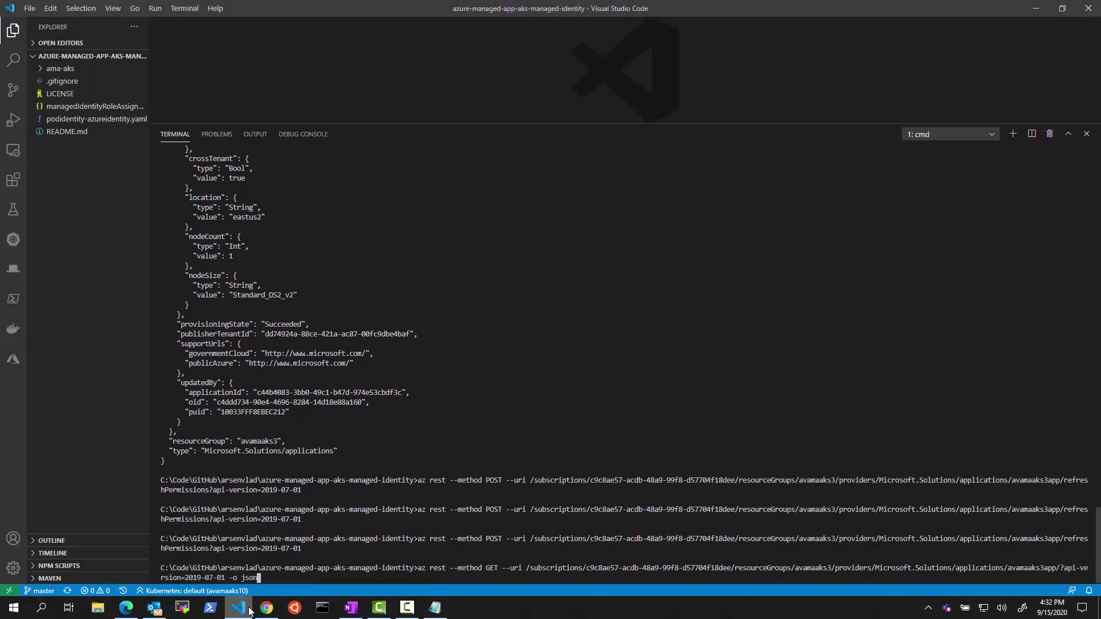
pyautogui.press('Return')
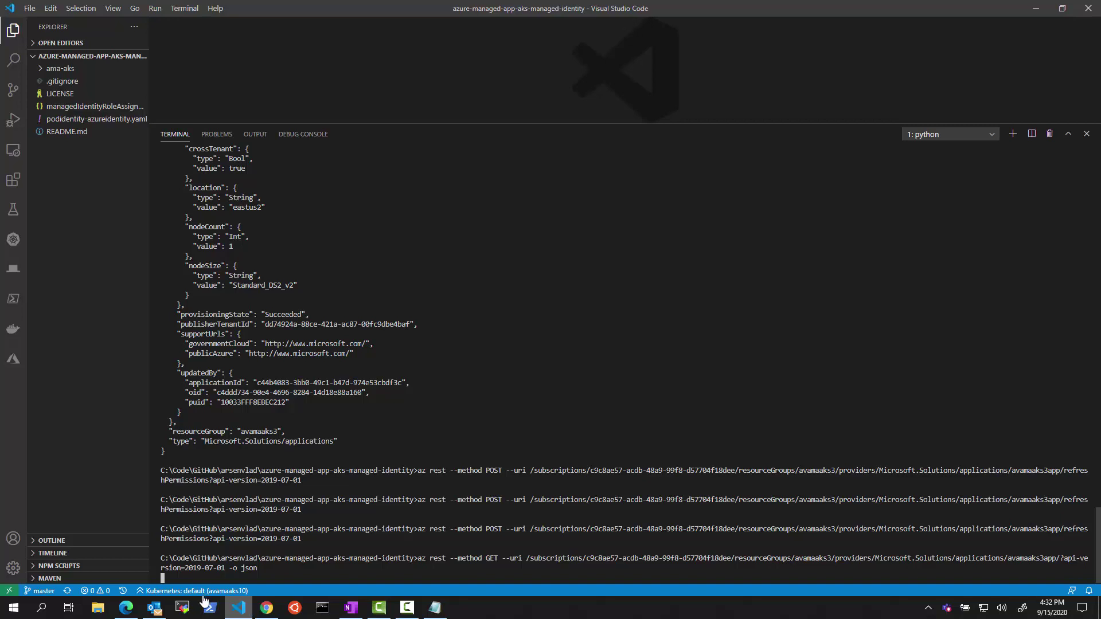
pyautogui.scroll(3, 354, 379)
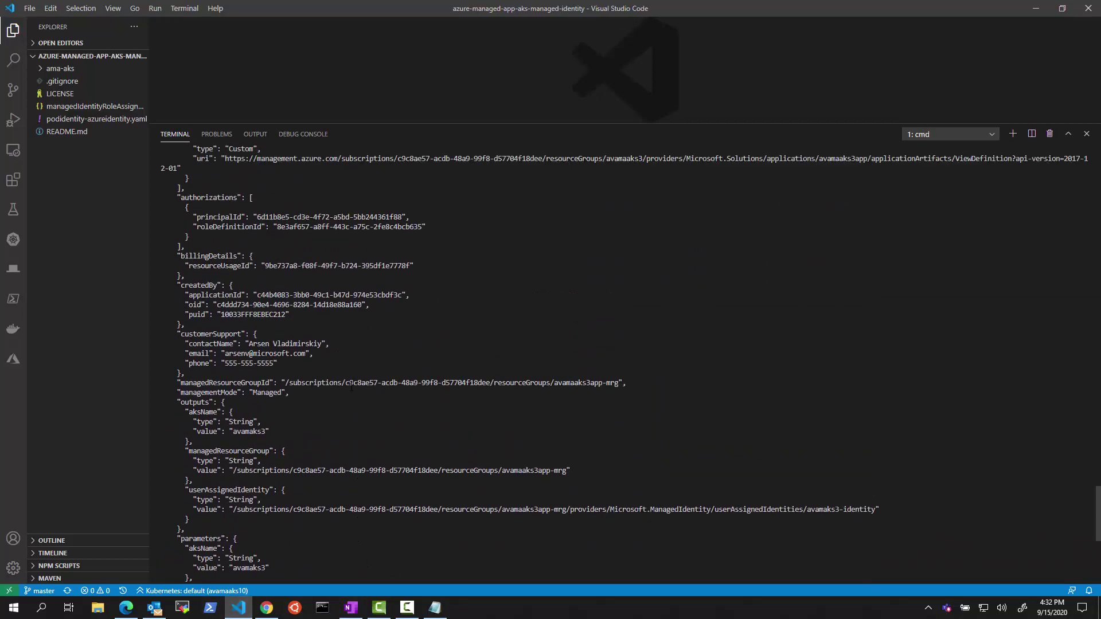
pyautogui.scroll(1, 350, 386)
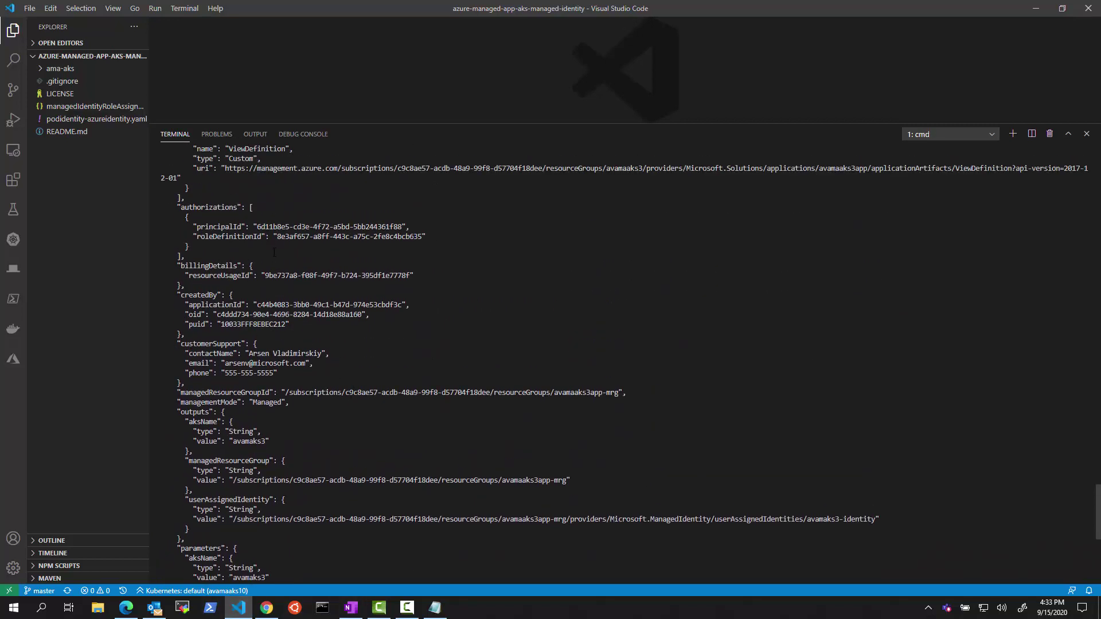
pyautogui.moveTo(277, 236); pyautogui.dragTo(320, 256)
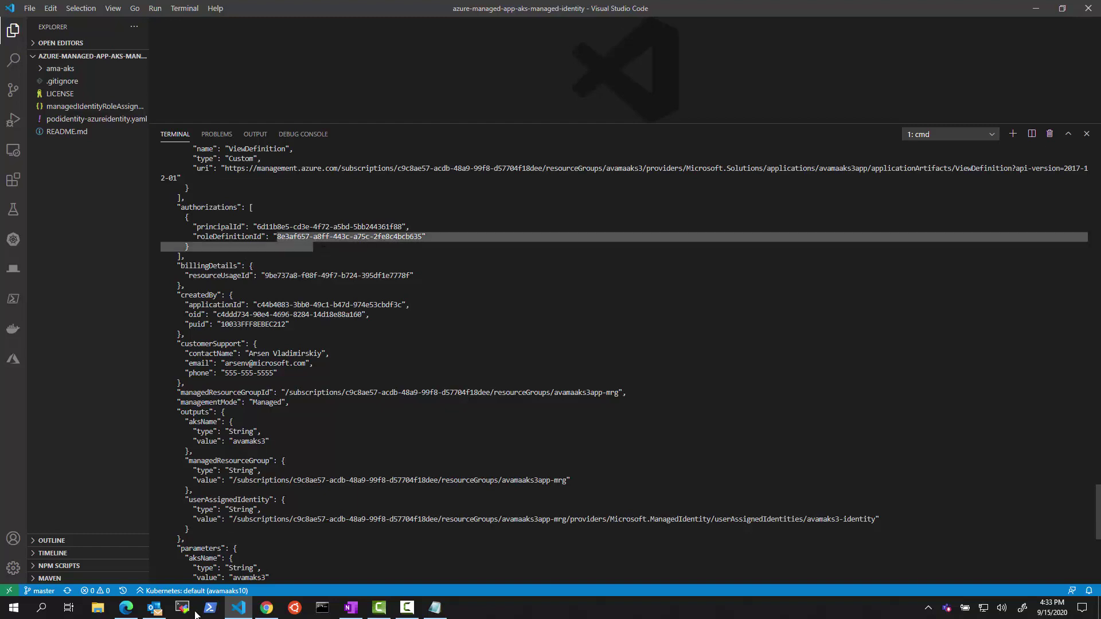
# Step: Switch to the customer's Azure portal in Chrome and check the publisher's role in avamaaks3app's authorizations
pyautogui.click(126, 607)
pyautogui.click(123, 16)
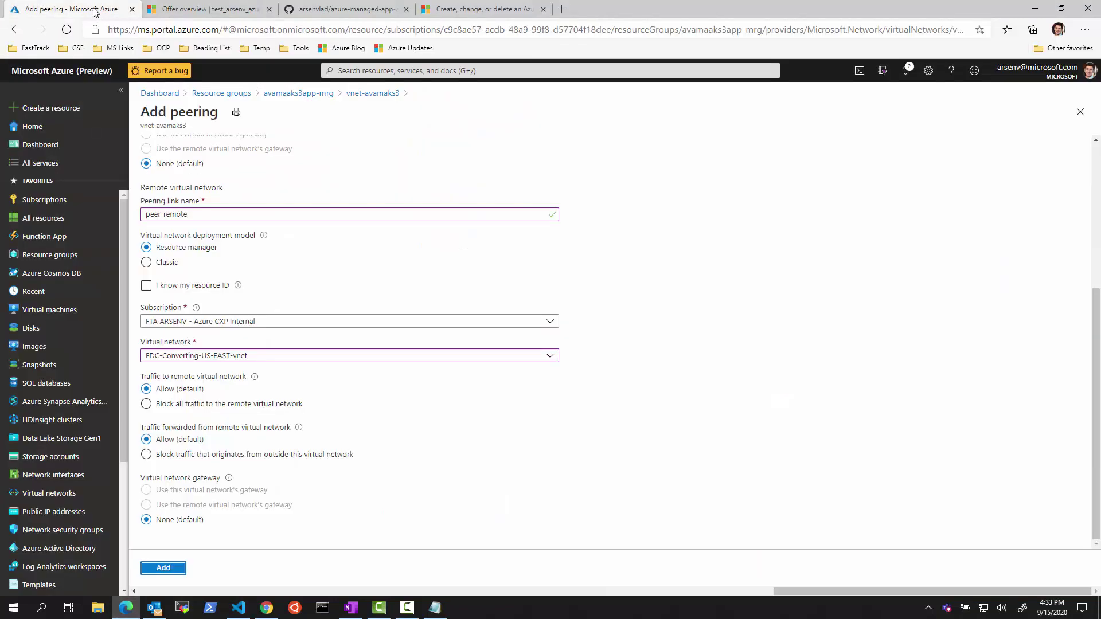
pyautogui.click(267, 608)
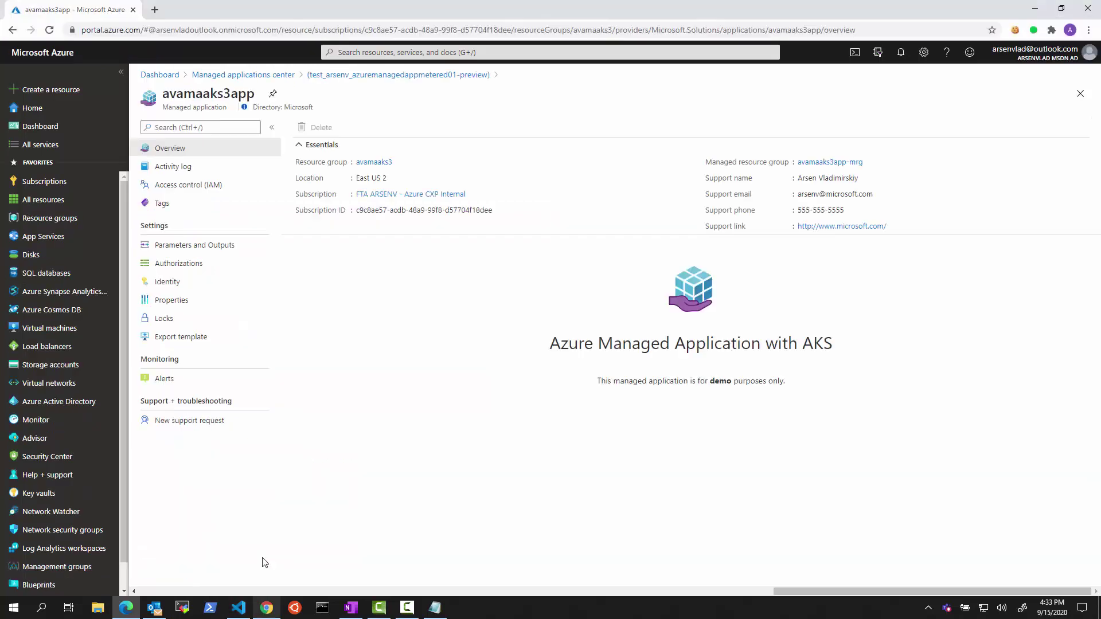
pyautogui.click(183, 264)
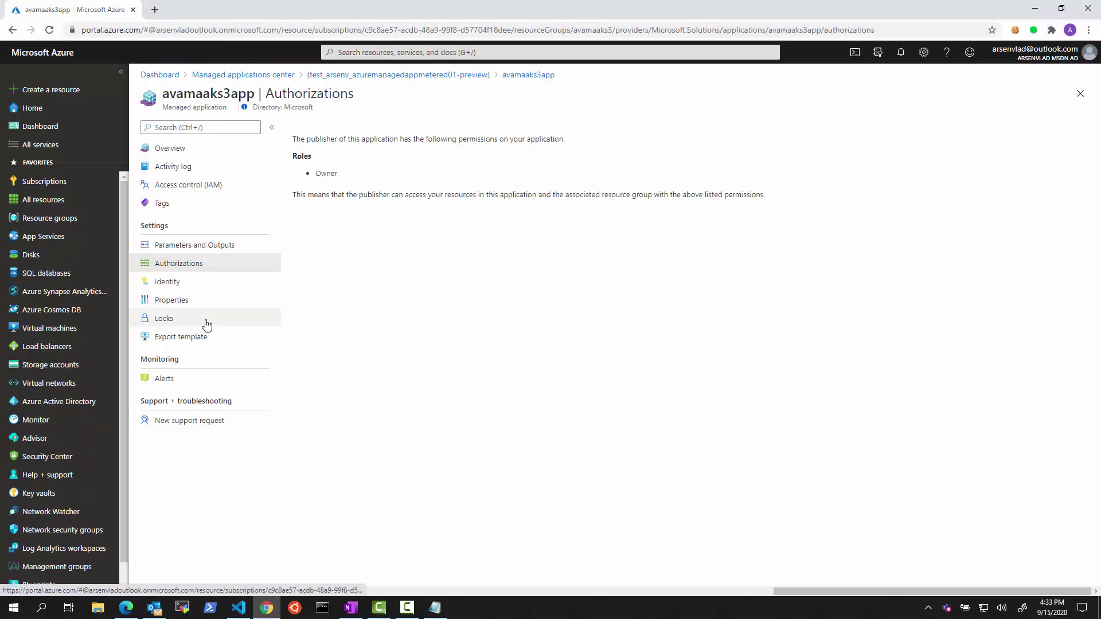
pyautogui.doubleClick(326, 173)
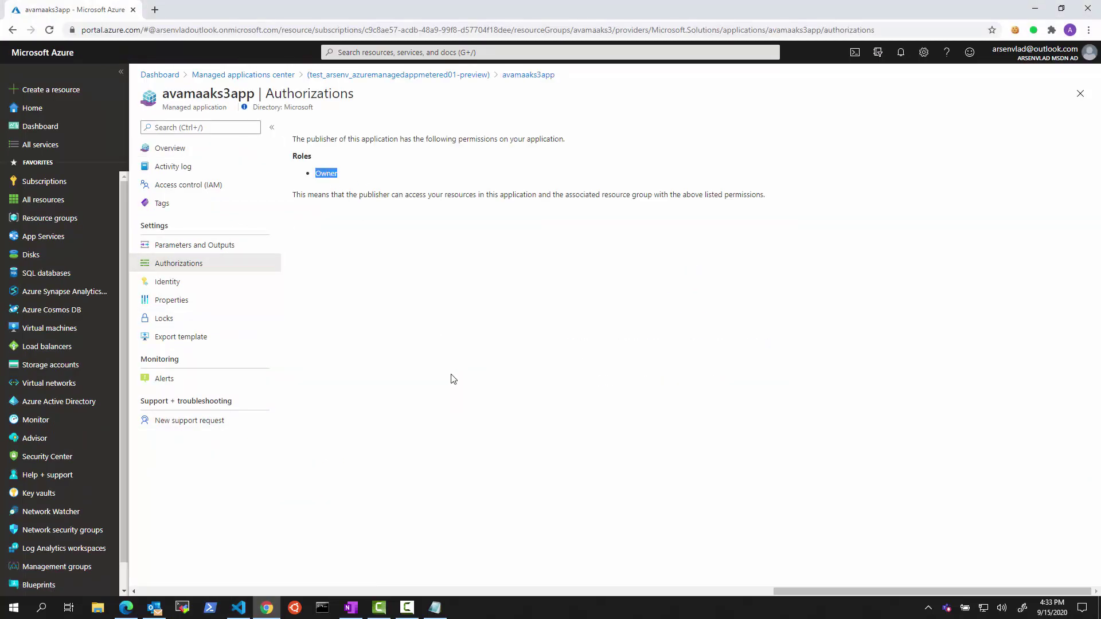
# Step: Retry adding the peering to EDC-Converting-US-EAST-vnet in the Edge Azure portal and read the full peer-local notification
pyautogui.click(123, 605)
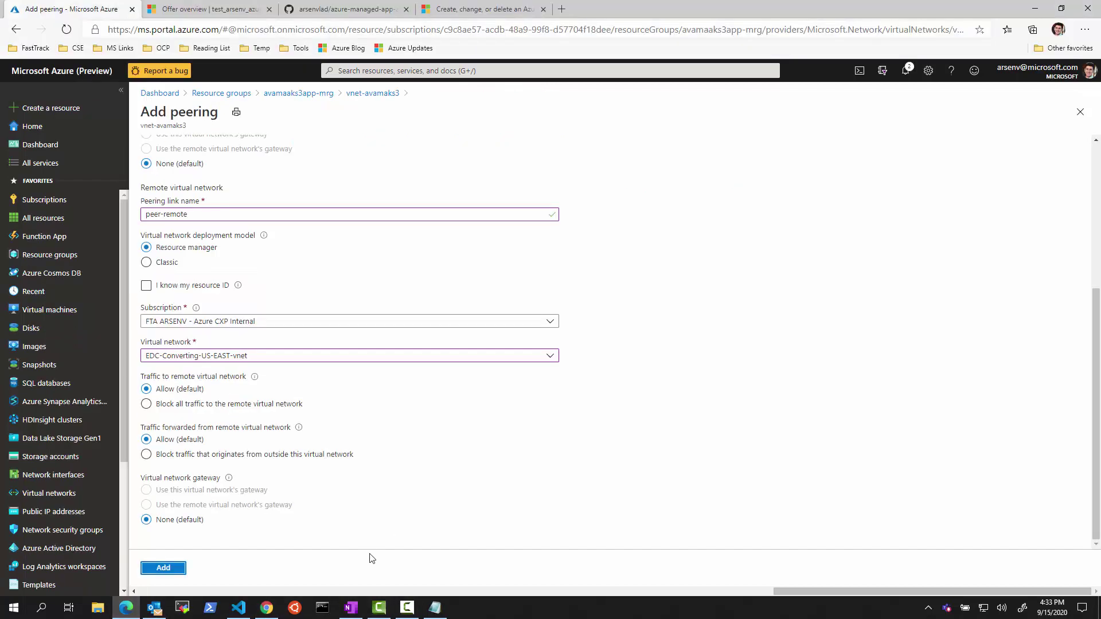
pyautogui.click(177, 568)
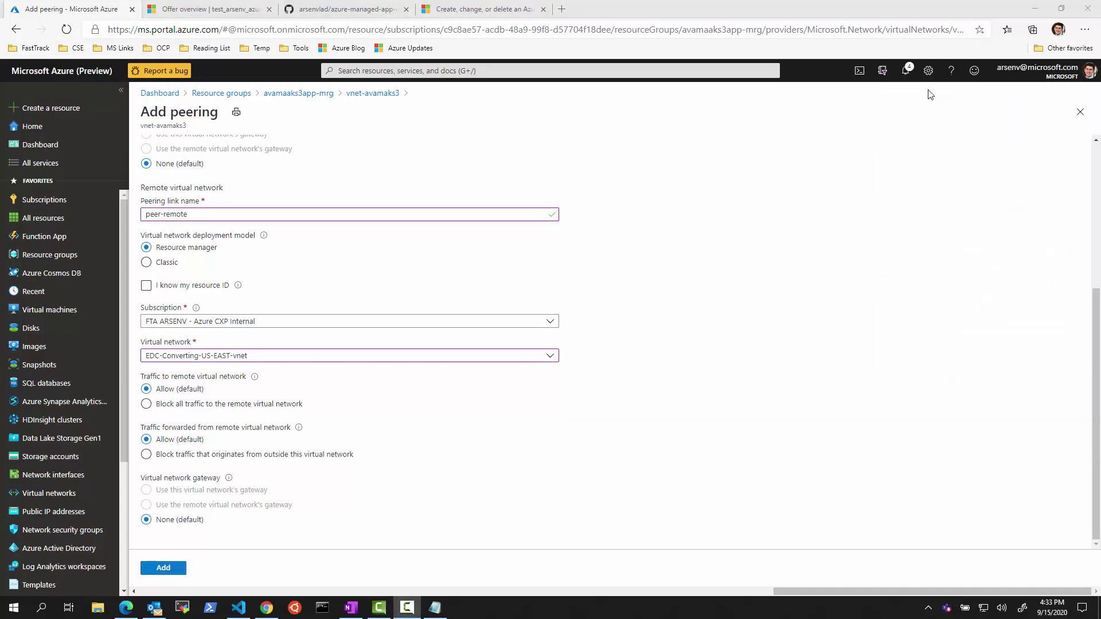
pyautogui.click(905, 70)
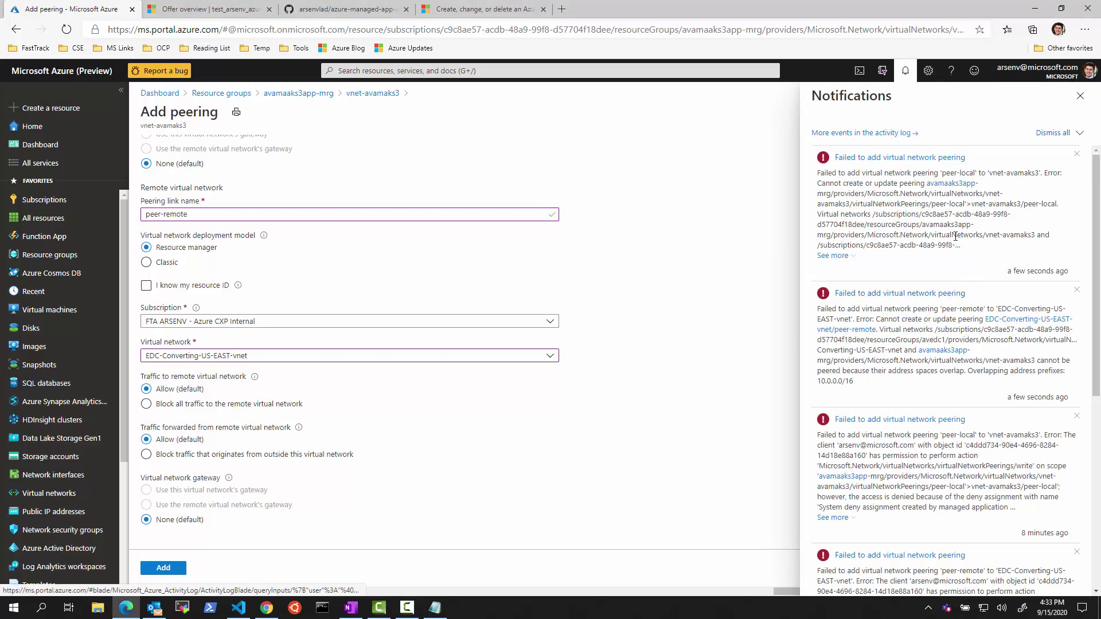
pyautogui.click(849, 257)
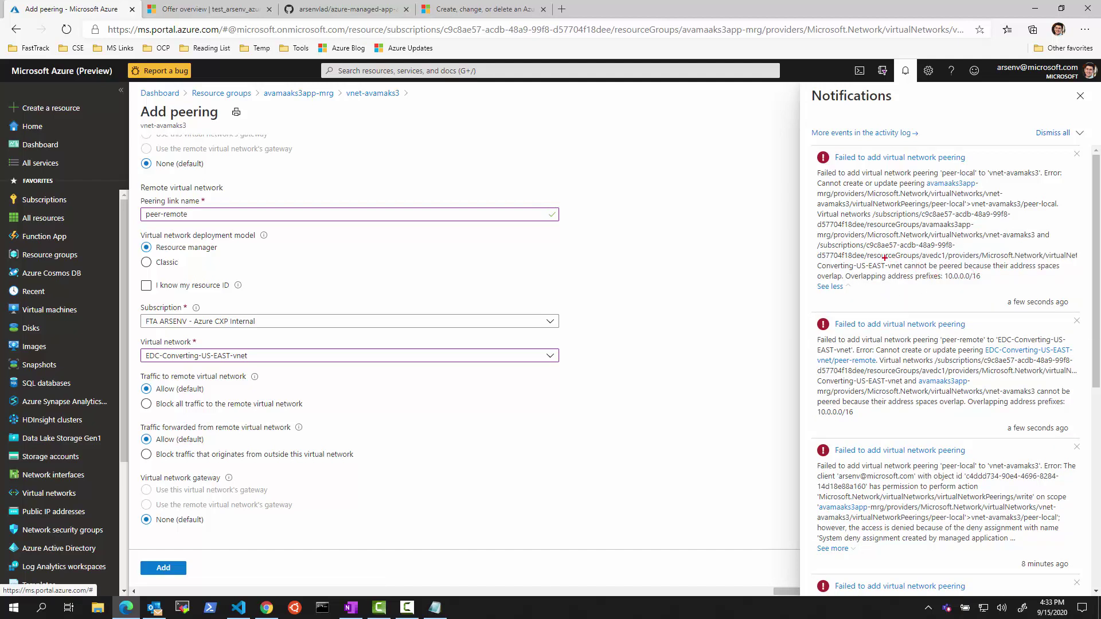
pyautogui.moveTo(885, 259); pyautogui.dragTo(1068, 281)
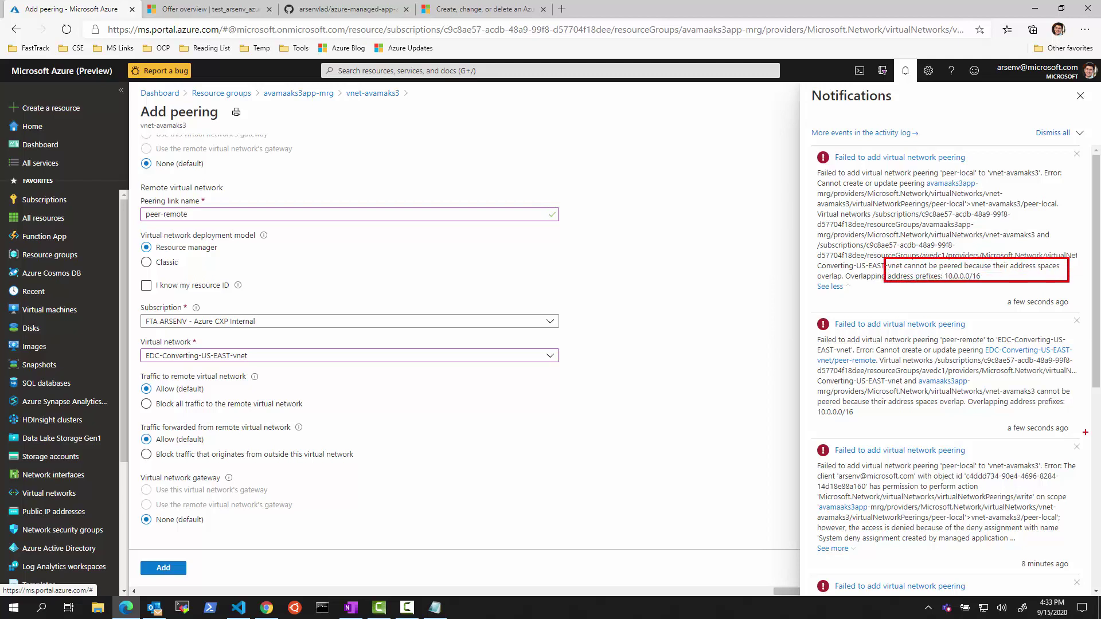
pyautogui.press('Escape')
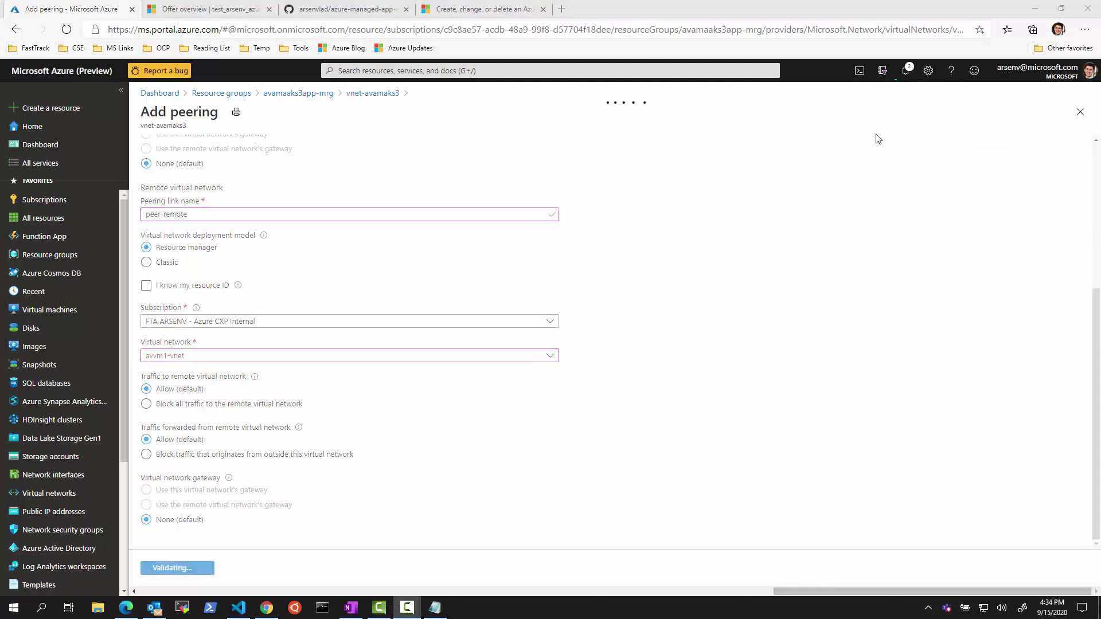
# Step: Check the portal notifications for the outcome of peering vnet-avamaks3 with avvm1-vnet
pyautogui.click(907, 70)
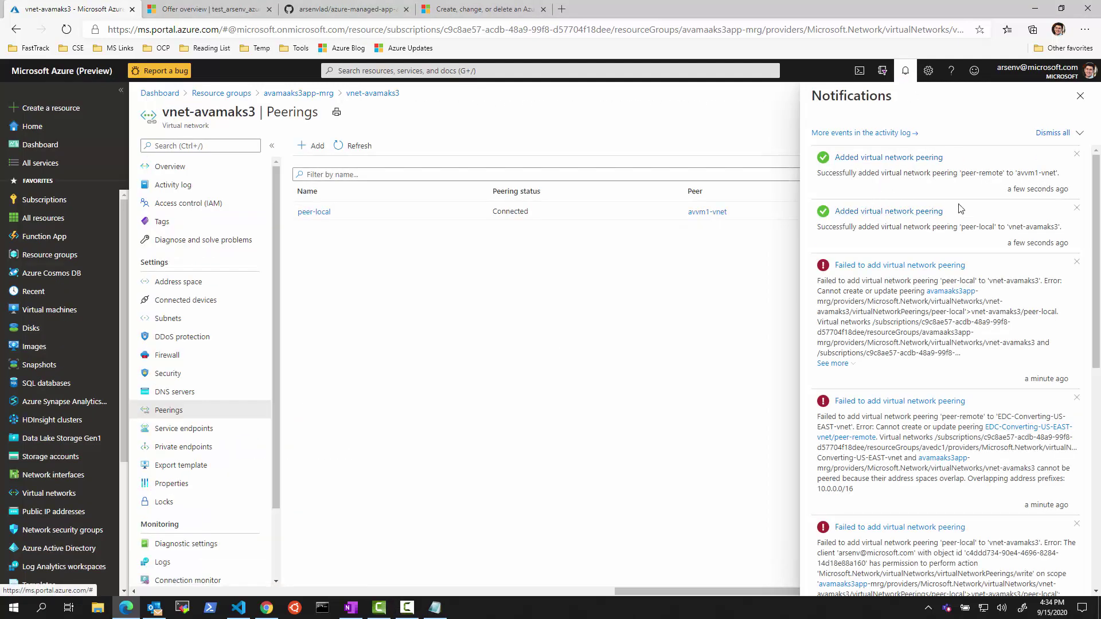
# Step: Close the notifications and review the peering listed for vnet-avamaks3 in the avamaaks3app-mrg resource group
pyautogui.click(1080, 96)
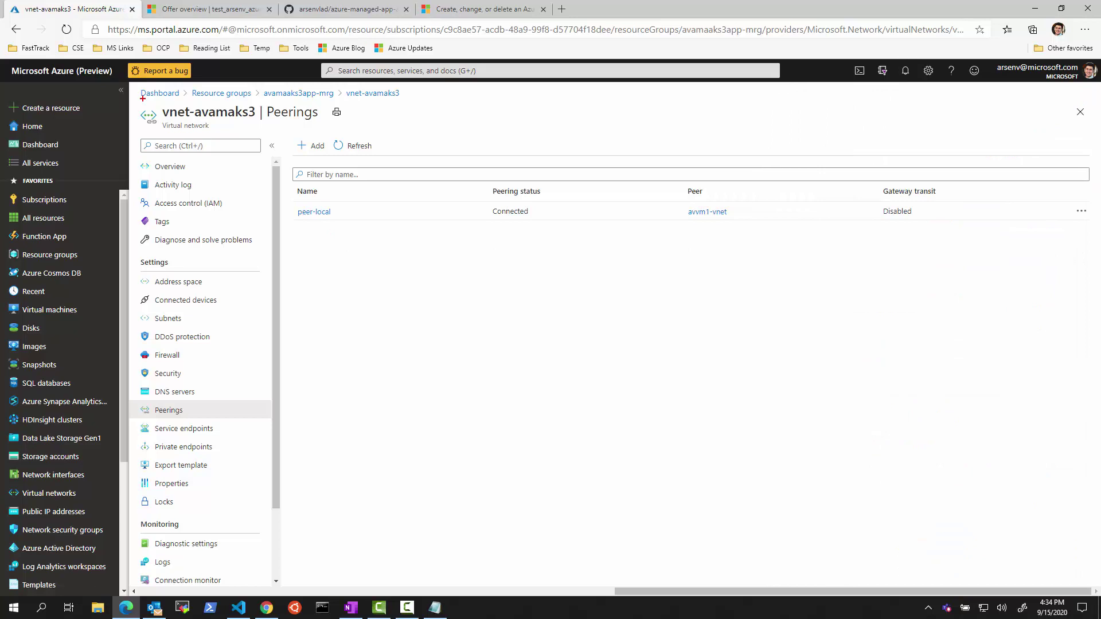
pyautogui.moveTo(143, 98); pyautogui.dragTo(241, 119)
pyautogui.moveTo(137, 103)
pyautogui.mouseDown()
pyautogui.moveTo(220, 110)
pyautogui.moveTo(267, 131)
pyautogui.mouseUp()
pyautogui.moveTo(259, 87); pyautogui.dragTo(343, 102)
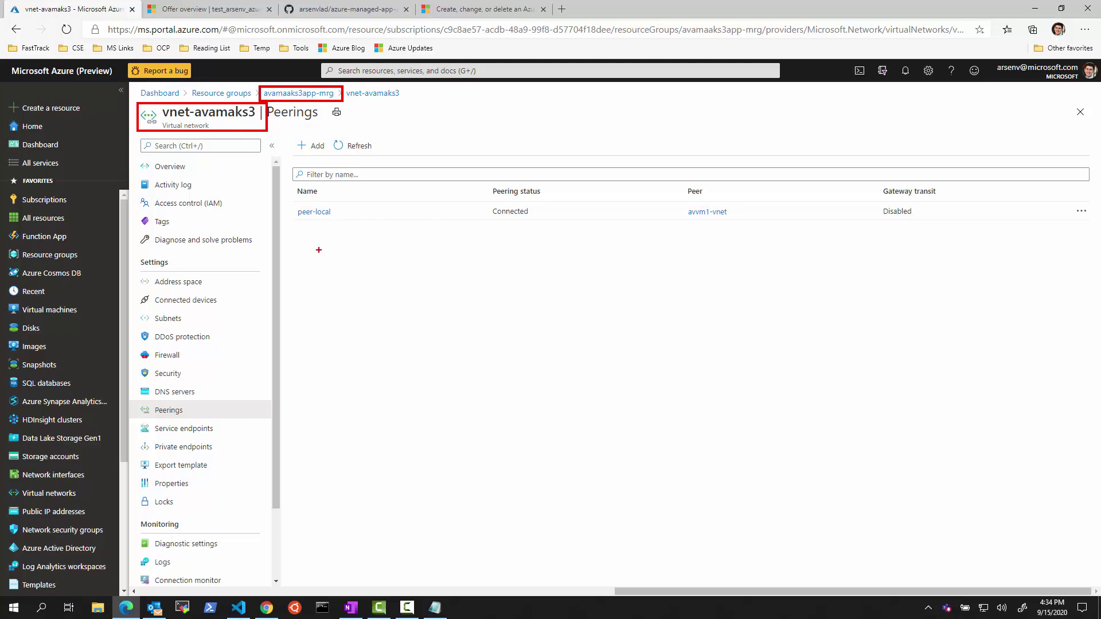
pyautogui.press('Escape')
# Step: Open plan01's technical configuration in Partner Center and review its customized customer actions and allowed control actions
pyautogui.click(211, 9)
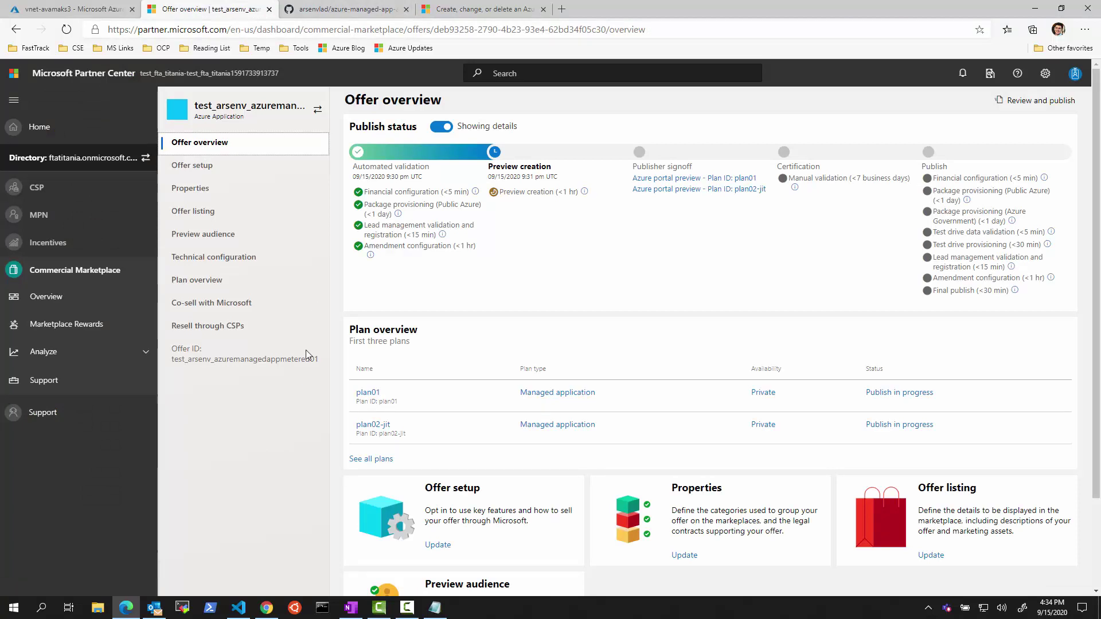
pyautogui.click(368, 394)
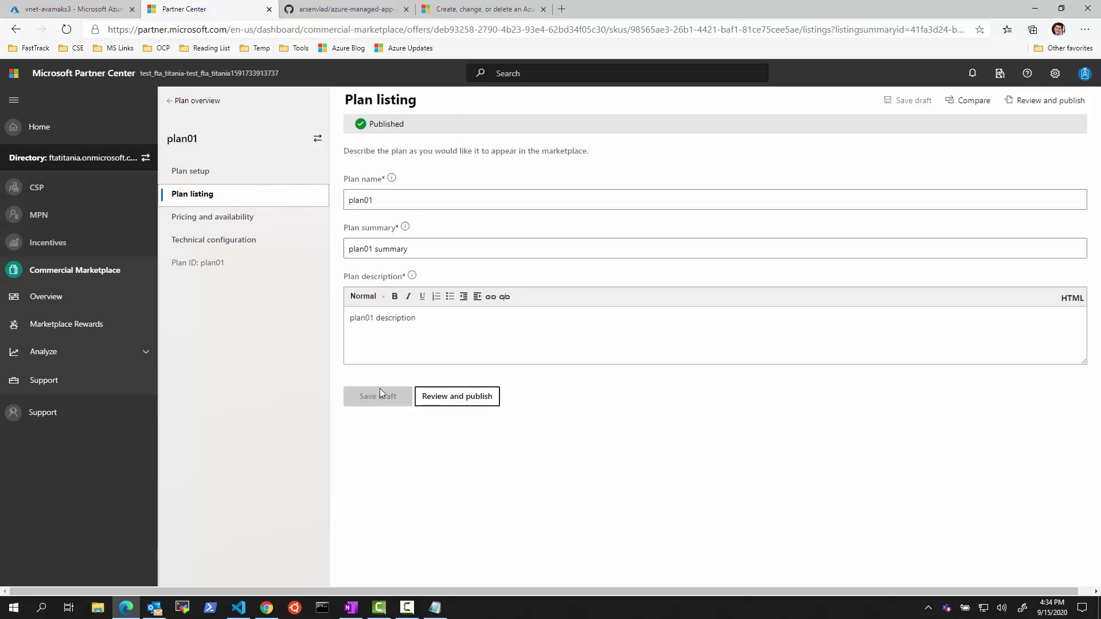
pyautogui.click(215, 239)
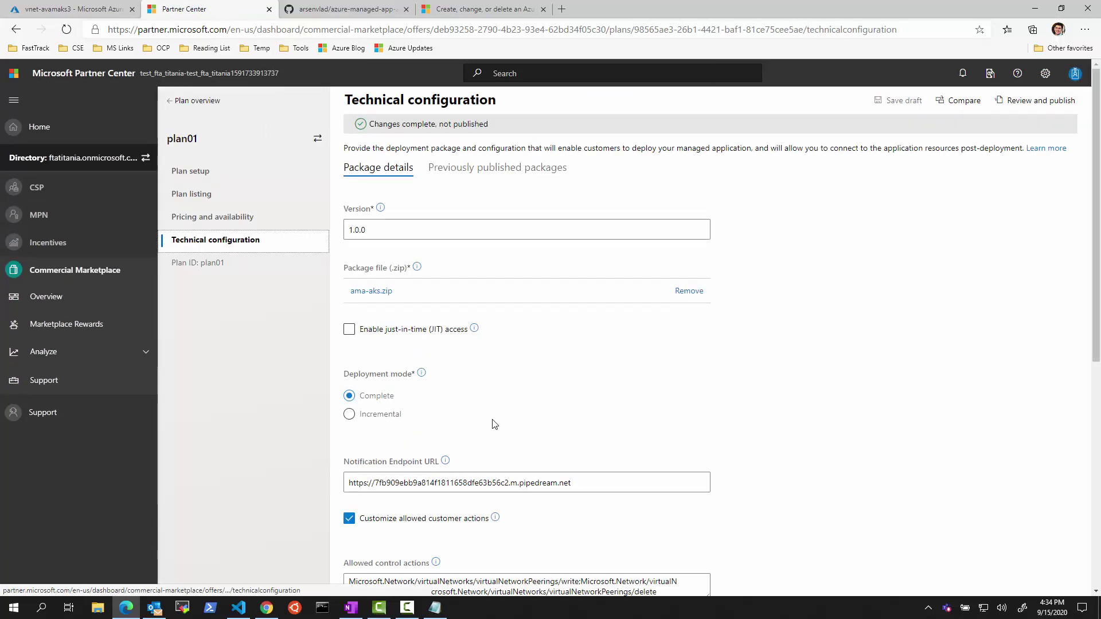
pyautogui.scroll(-2, 414, 477)
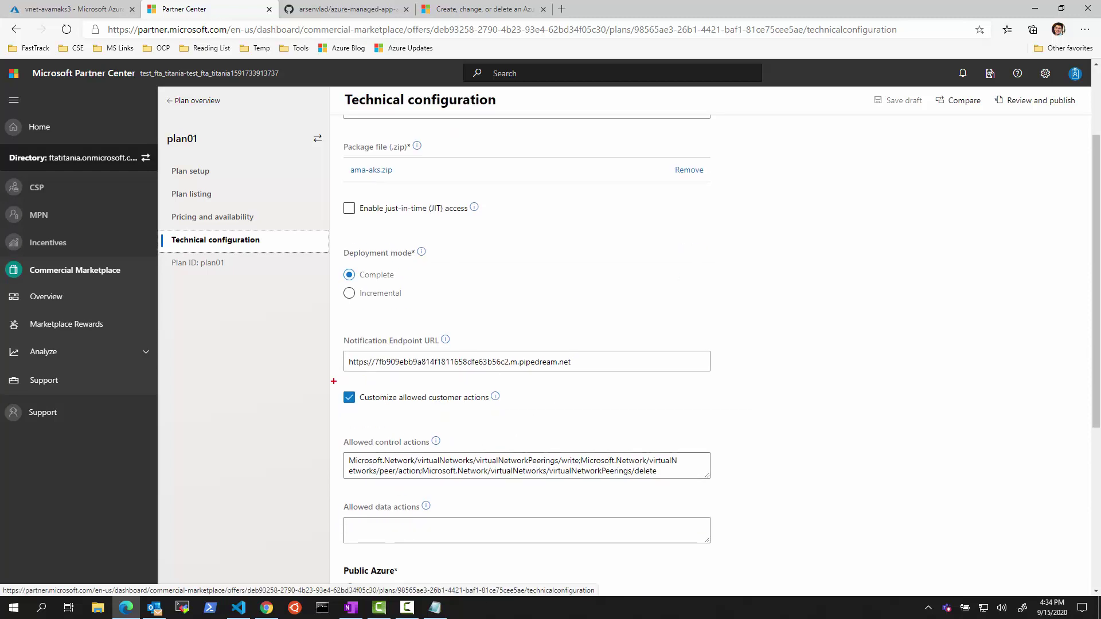
pyautogui.moveTo(334, 381)
pyautogui.mouseDown()
pyautogui.moveTo(680, 459)
pyautogui.moveTo(729, 491)
pyautogui.mouseUp()
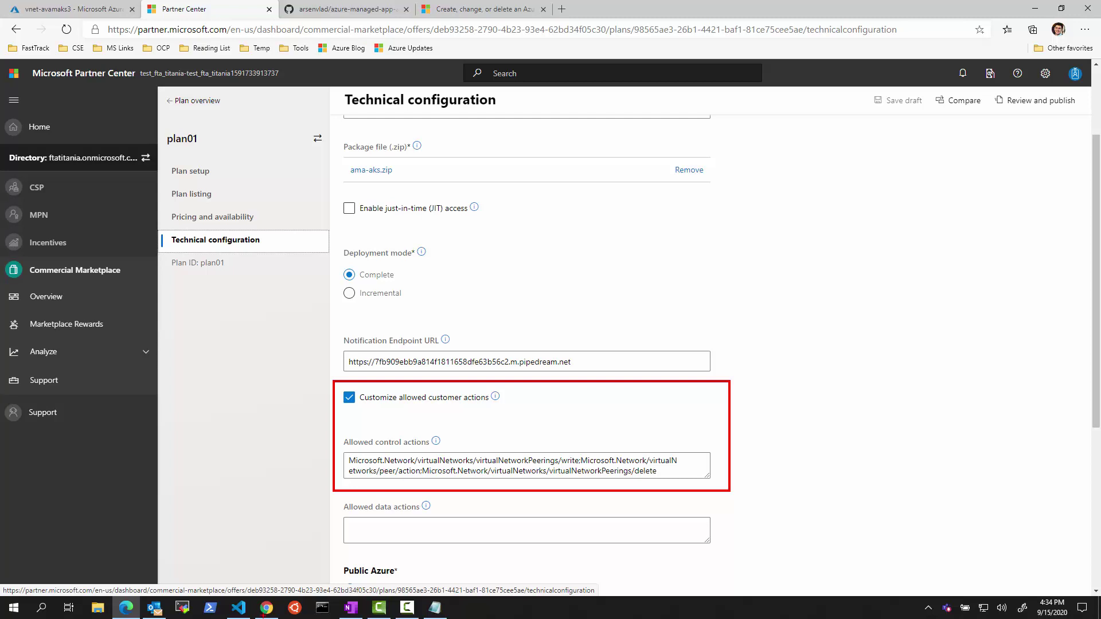
# Step: Switch to Visual Studio Code and look back through the terminal's earlier commands for avamaaks3app's refreshPermissions POST call
pyautogui.click(239, 607)
pyautogui.scroll(-10, 632, 443)
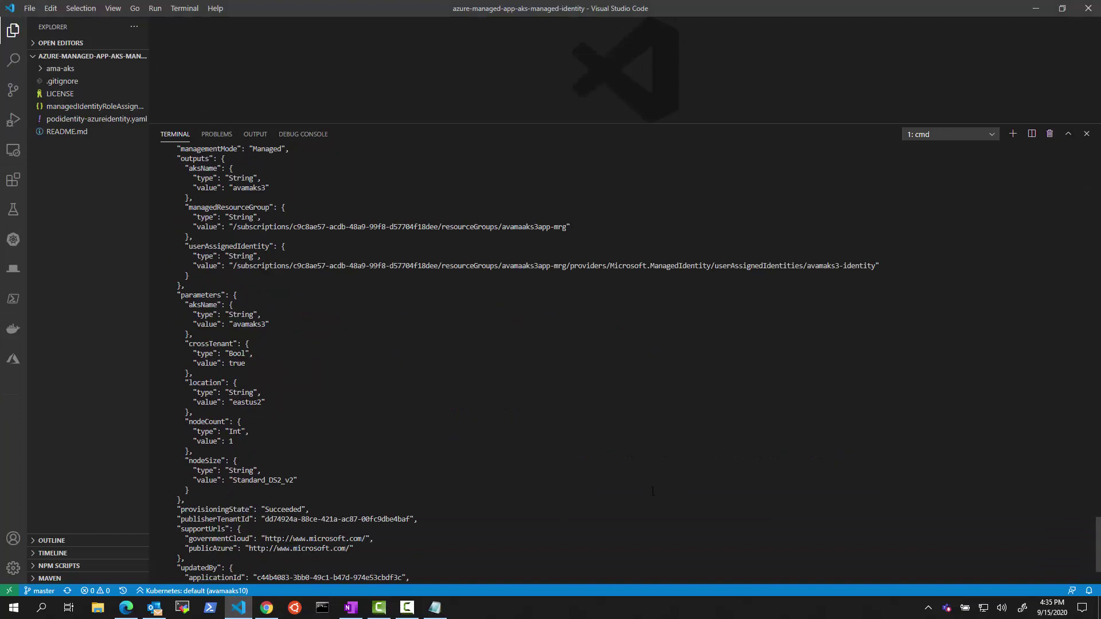
pyautogui.write('az rest --method GET --uri /subscriptions/c9c8ae57-acdb-48a9-99f8-d57704f18dee/resourceGroups/avamaaks3/providers/Microsoft.Solutions/applications/avamaaks3app/?api-version=2019-07-01')
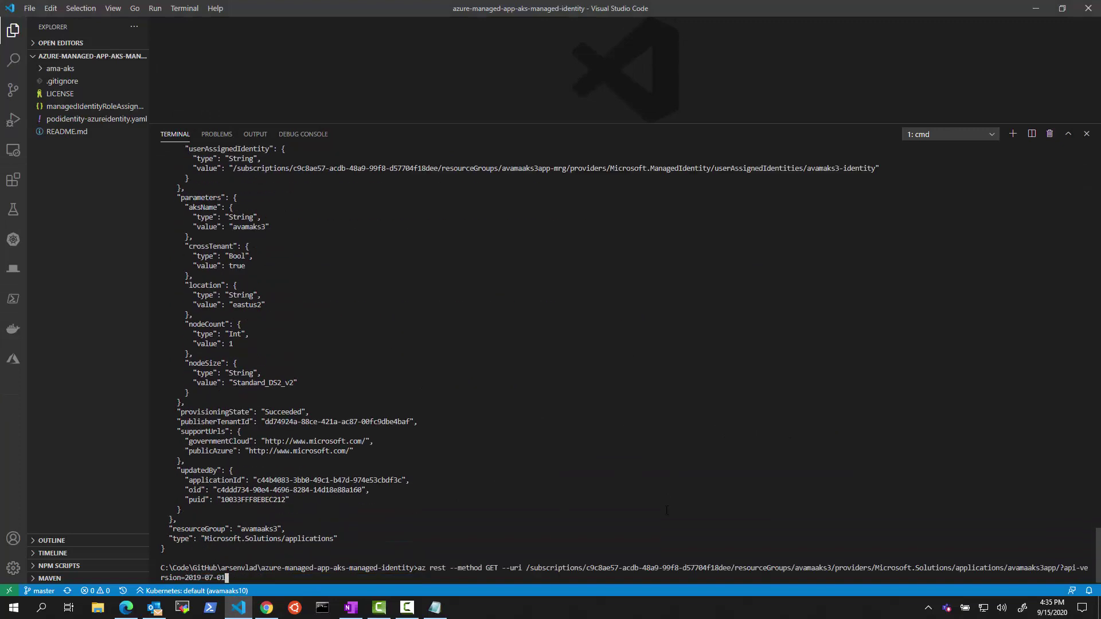
pyautogui.write('-o json')
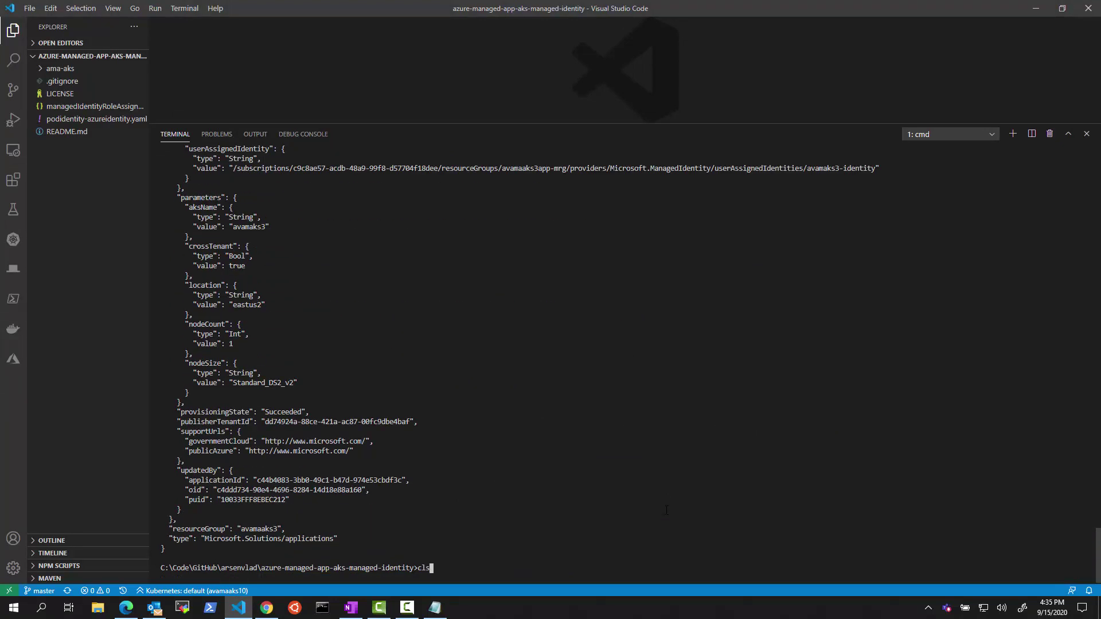
pyautogui.press('Escape')
pyautogui.write('/subscriptions/c9c8ae57-acdb-48a9-99f8-d57704f18dee/resourceGroups/avamaaks3/providers/Microsoft.Solutions/applications/avamaaks3app/')
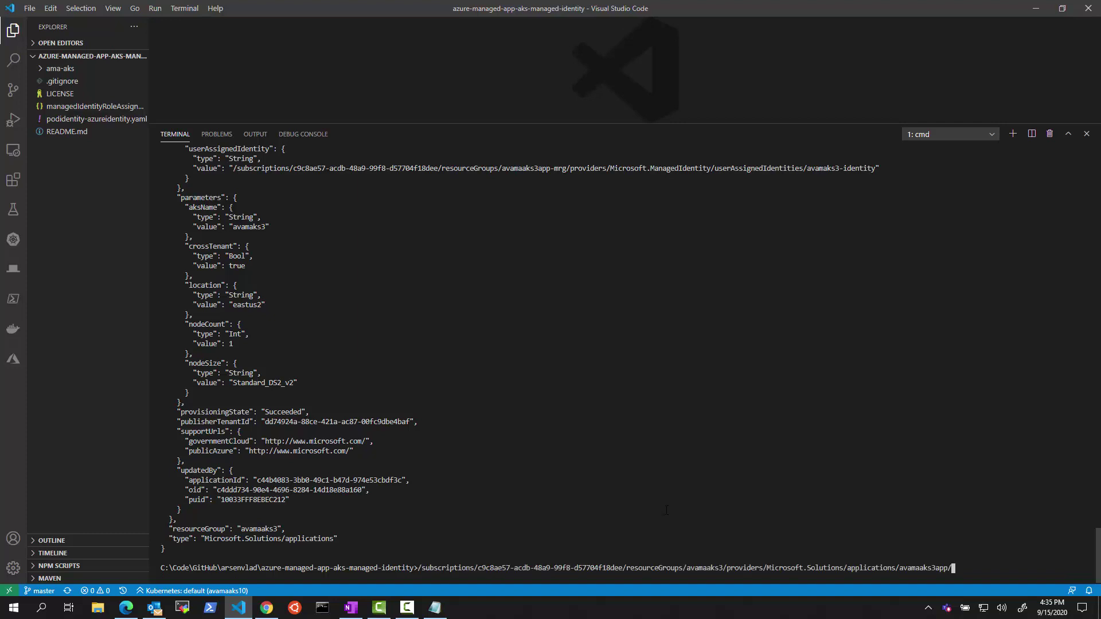
pyautogui.scroll(20, 873, 319)
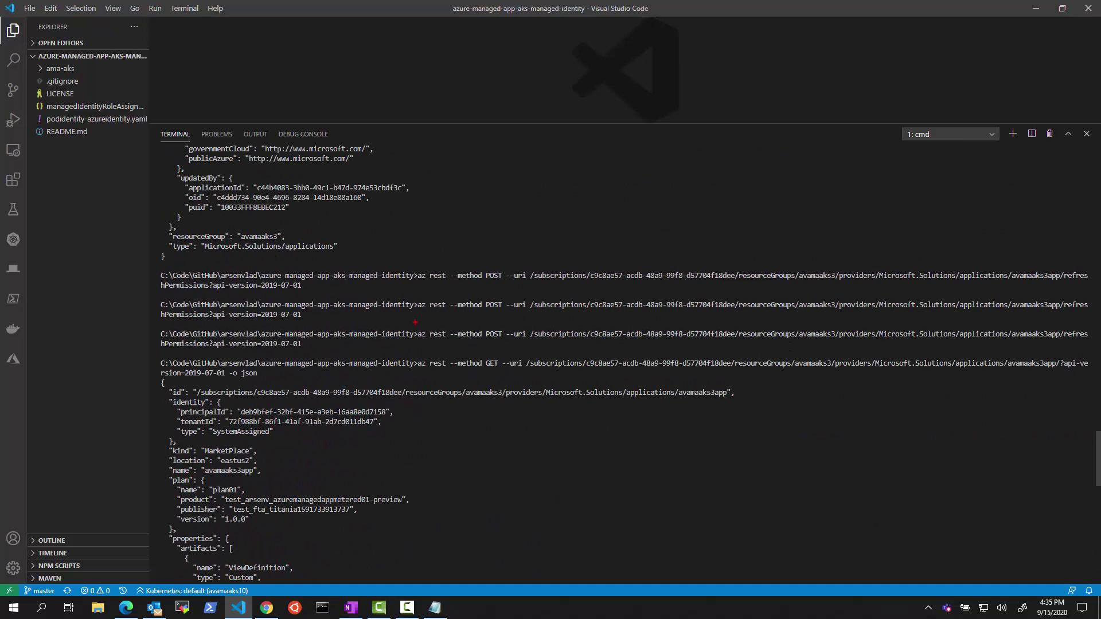
pyautogui.moveTo(414, 323); pyautogui.dragTo(1090, 342)
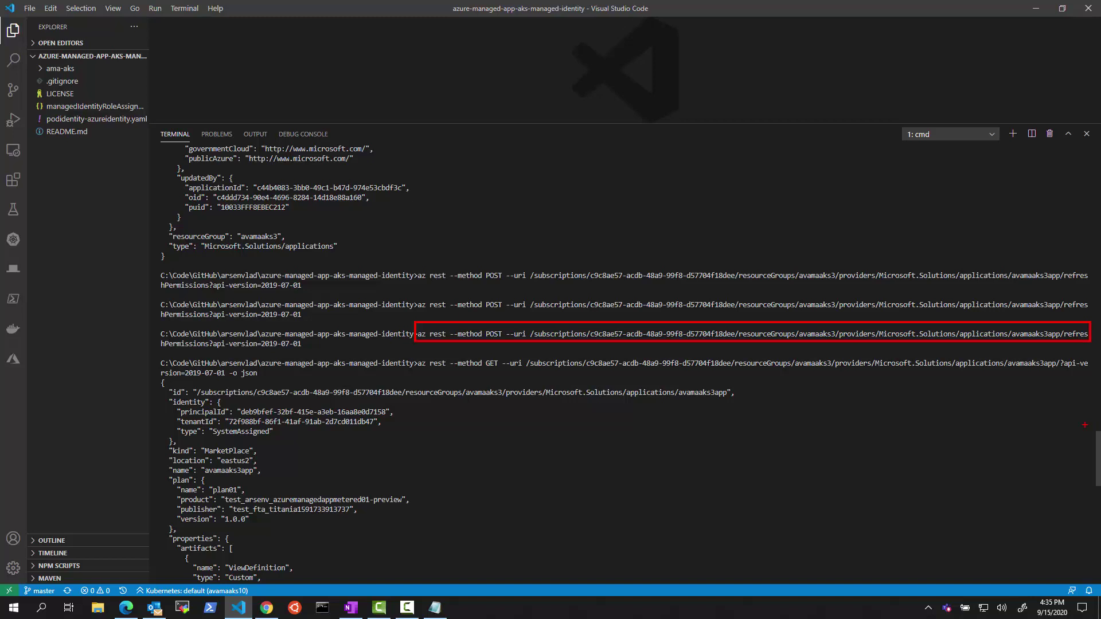
pyautogui.press('Escape')
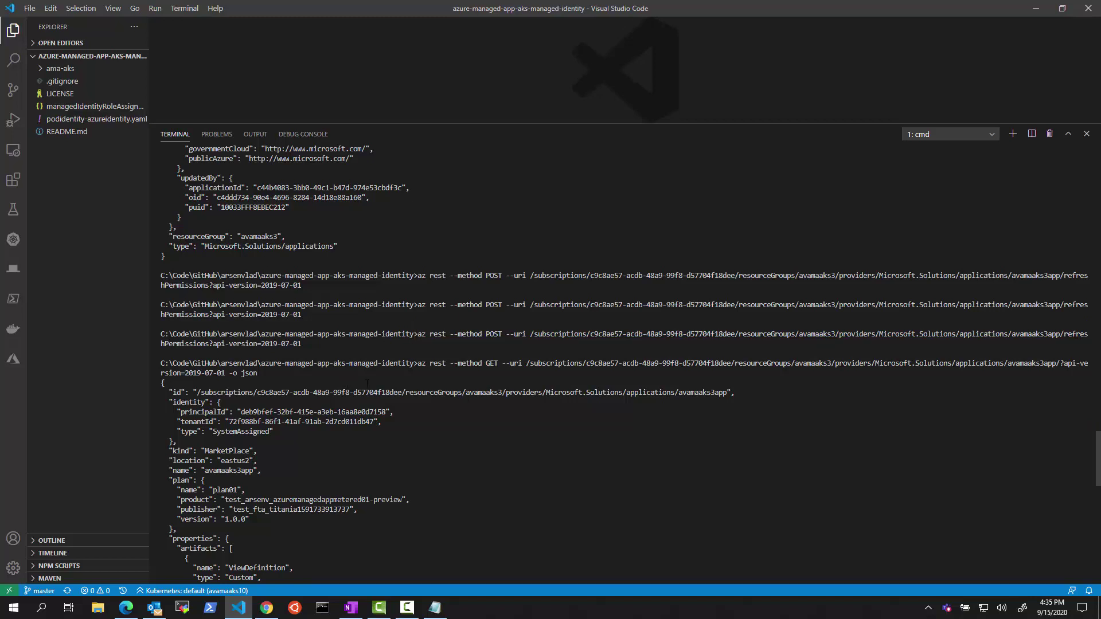
# Step: Switch back to Edge and examine the Get Managed App Managed Identity section of the GitHub README
pyautogui.click(1042, 6)
pyautogui.click(350, 9)
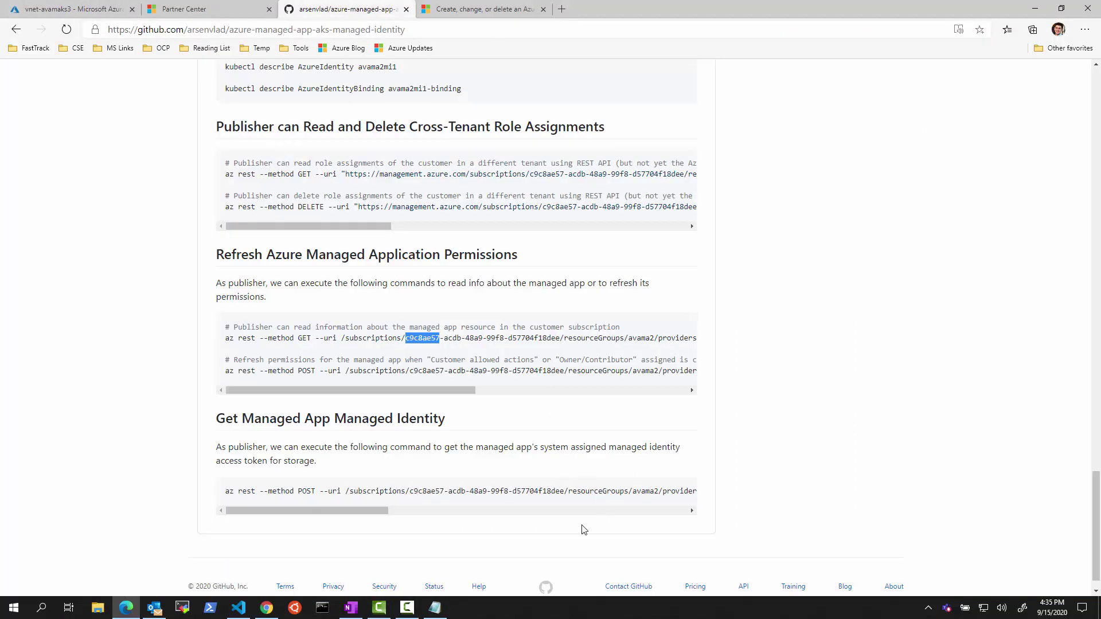
pyautogui.moveTo(203, 399)
pyautogui.mouseDown()
pyautogui.moveTo(426, 495)
pyautogui.moveTo(595, 522)
pyautogui.moveTo(709, 525)
pyautogui.mouseUp()
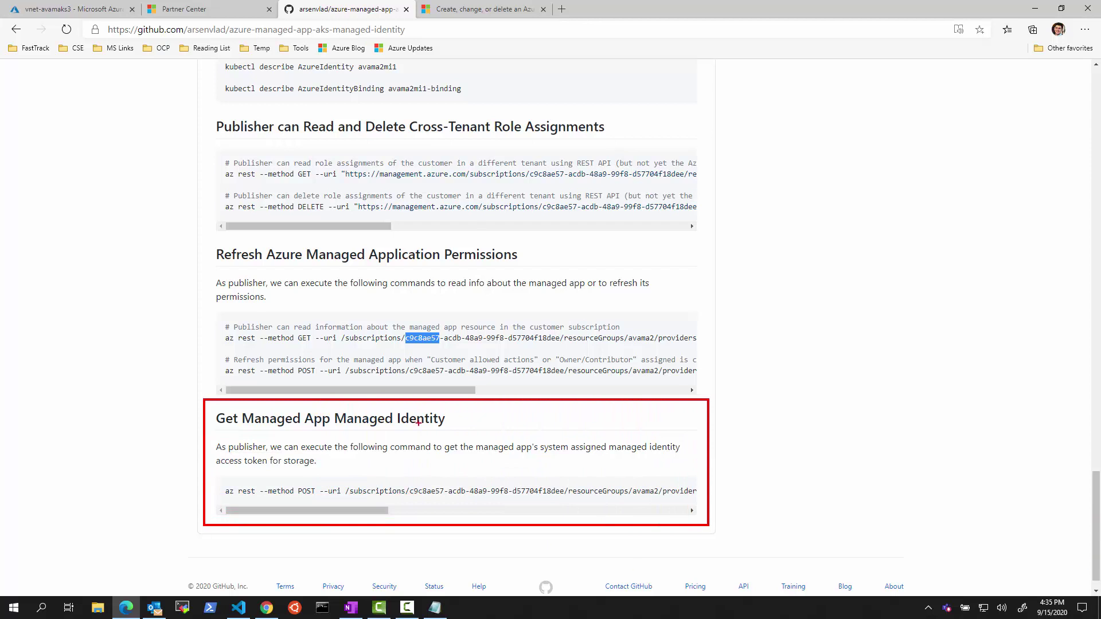
pyautogui.press('Escape')
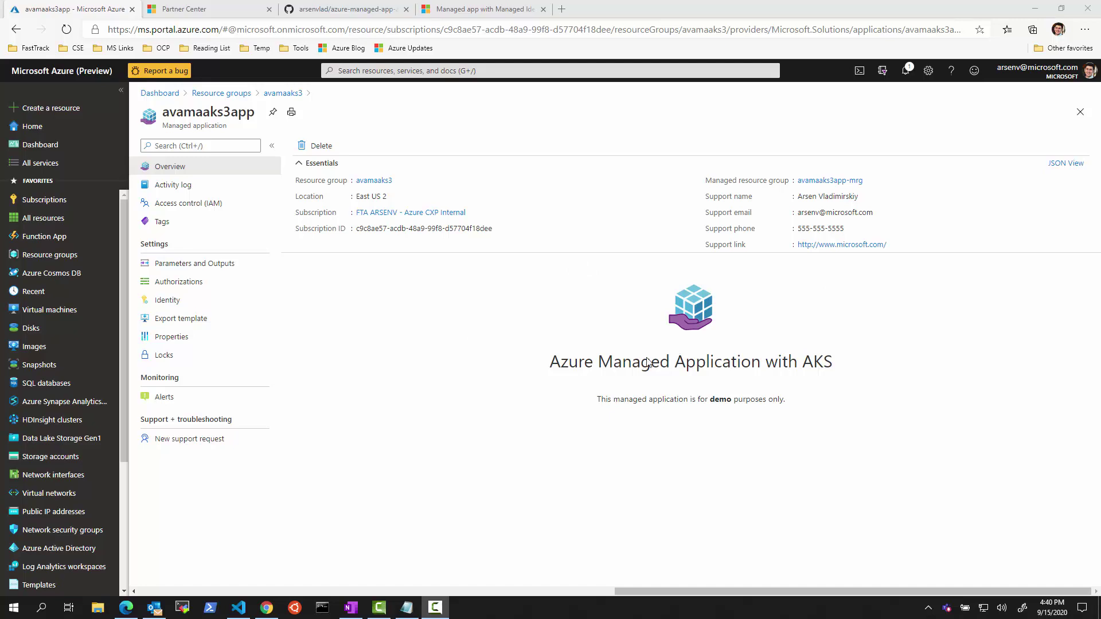
# Step: Switch to Visual Studio Code, open createUiDefinition.json from ama-aks, and examine the default systemAssignedIdentity setting of appManagedIdentity
pyautogui.click(238, 607)
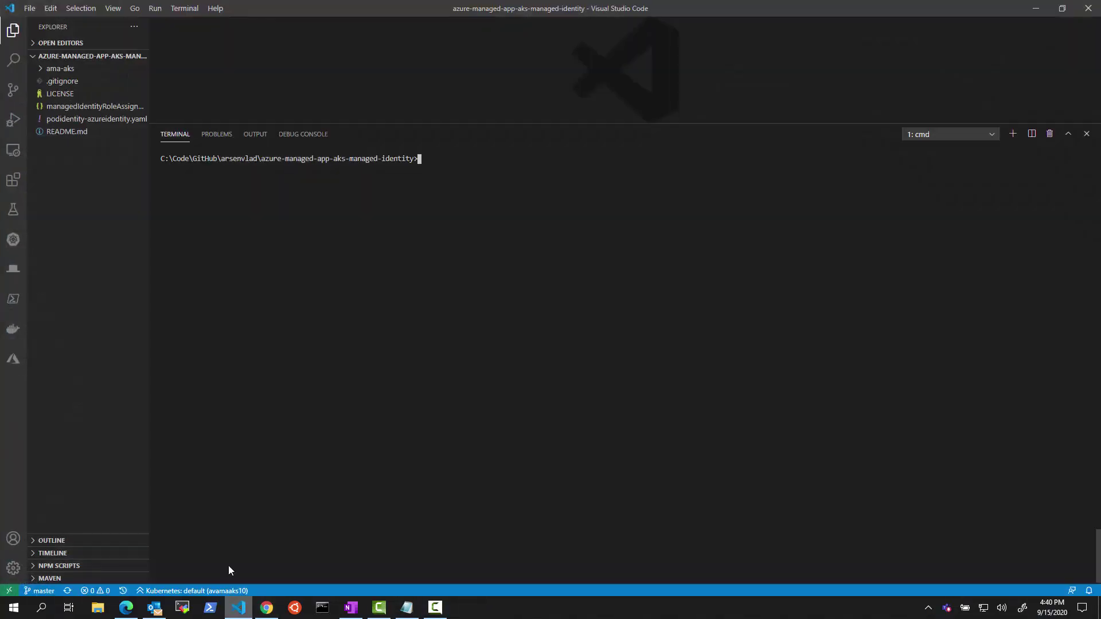
pyautogui.click(46, 71)
pyautogui.click(77, 95)
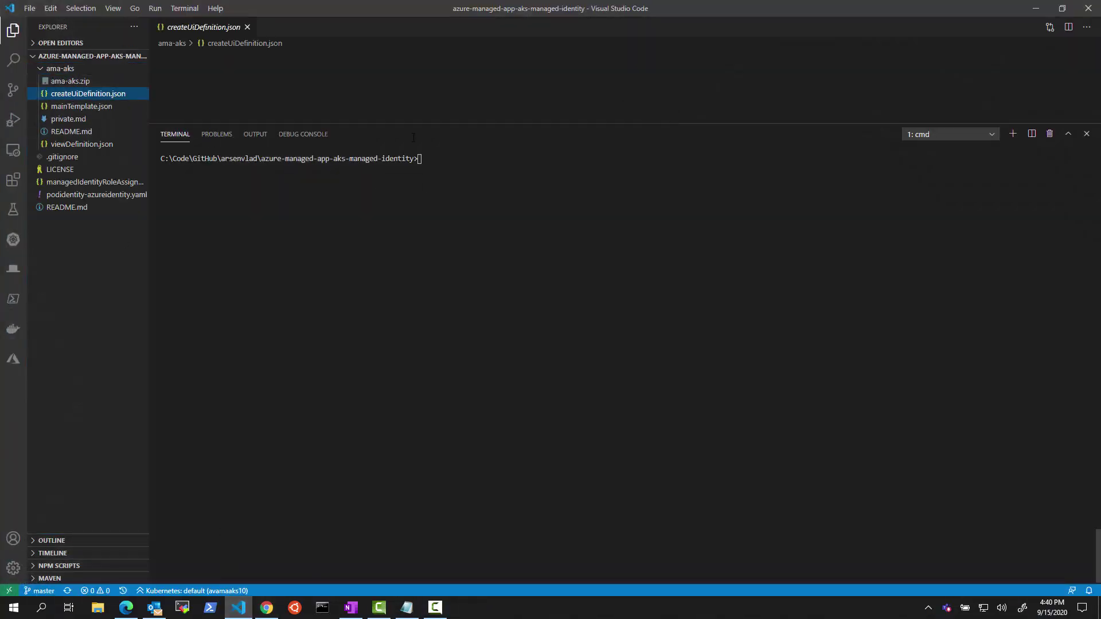
pyautogui.moveTo(413, 127); pyautogui.dragTo(450, 445)
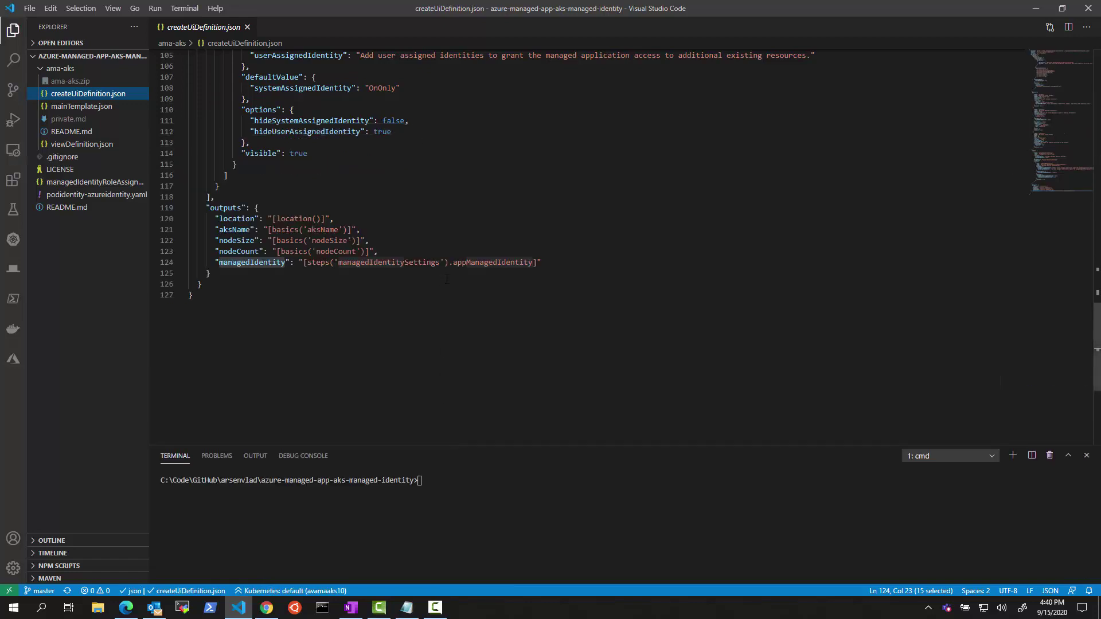
pyautogui.scroll(2, 363, 253)
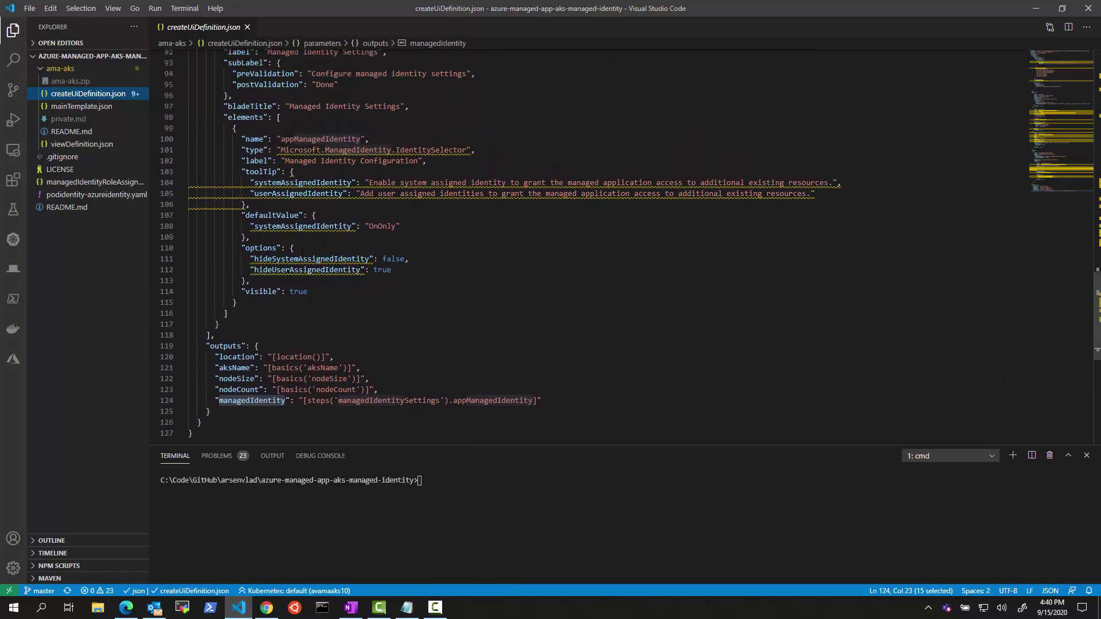
pyautogui.doubleClick(382, 226)
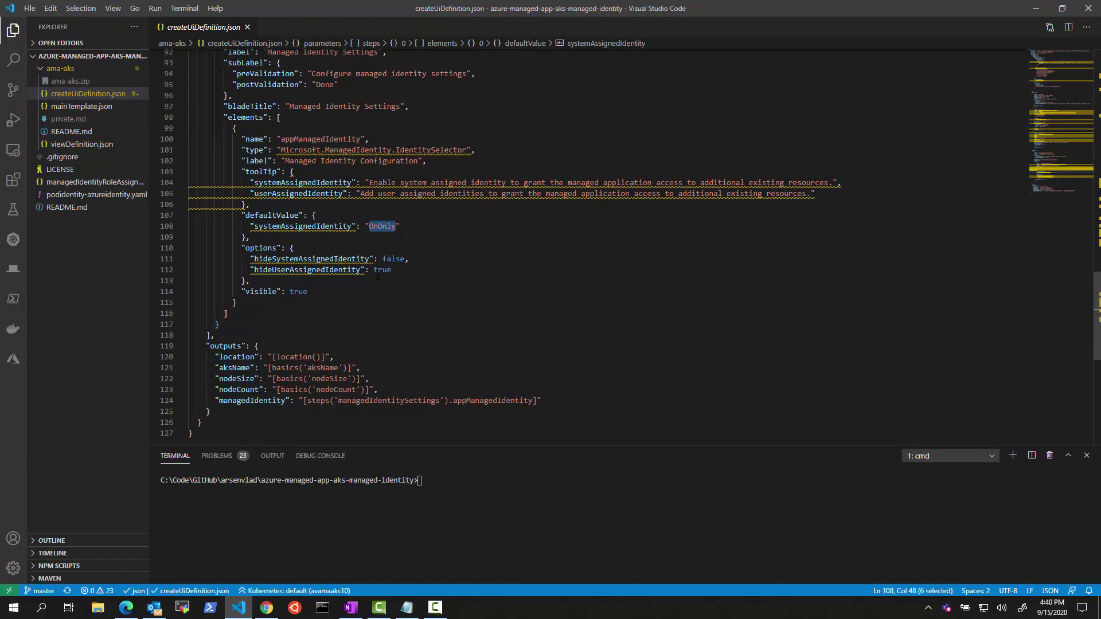
# Step: Return to the Edge Azure portal, view avamaaks3app's system-assigned identity, and check the customer's portal in Chrome
pyautogui.click(1036, 8)
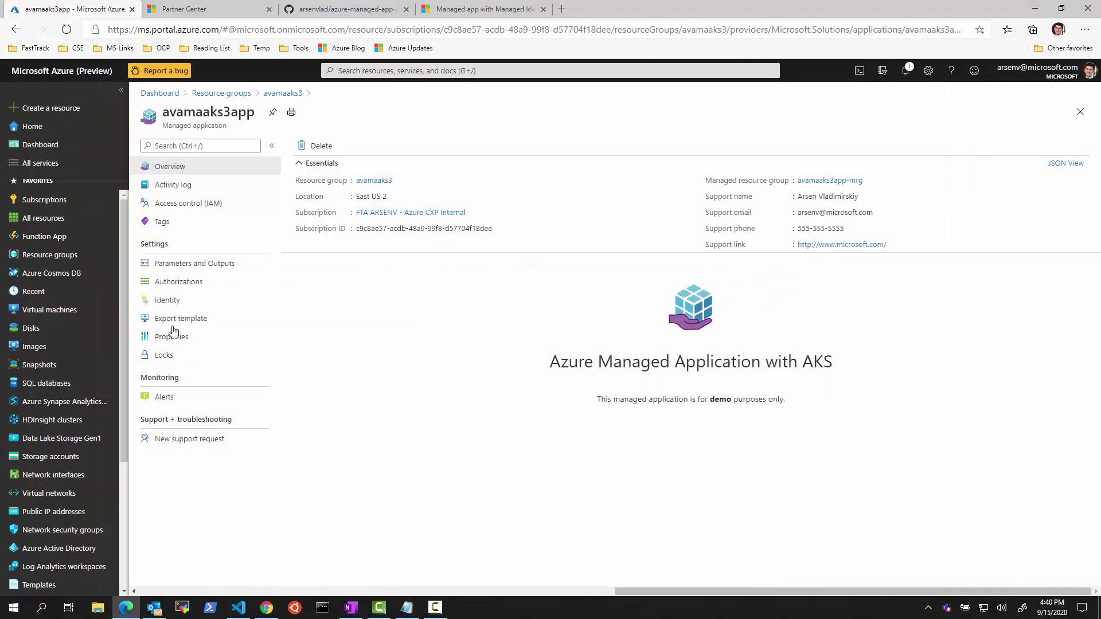
pyautogui.click(168, 301)
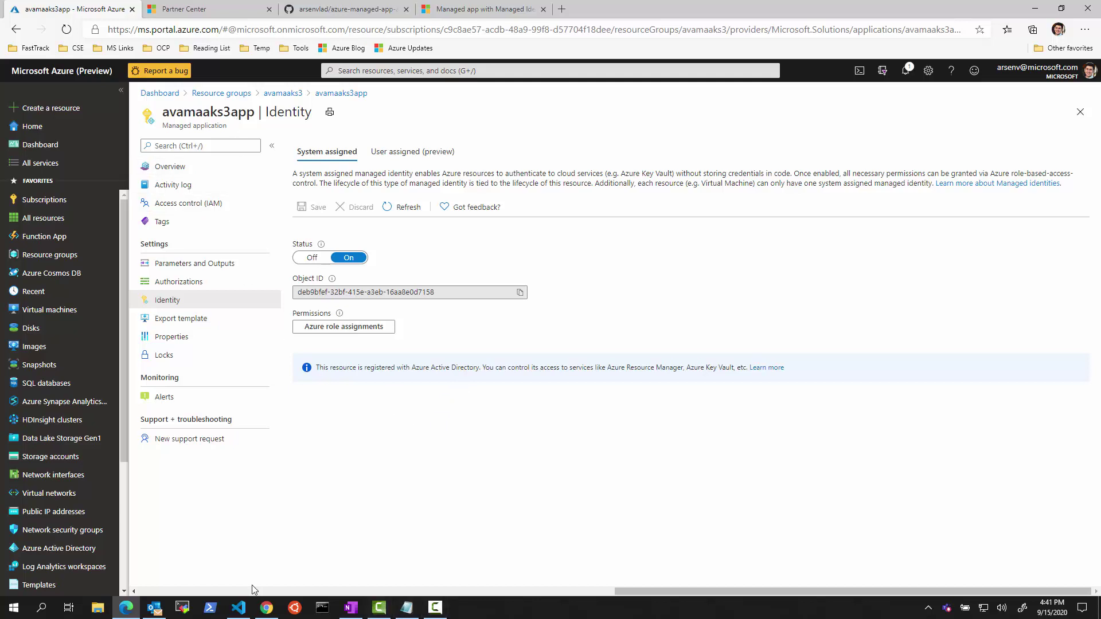
pyautogui.click(266, 608)
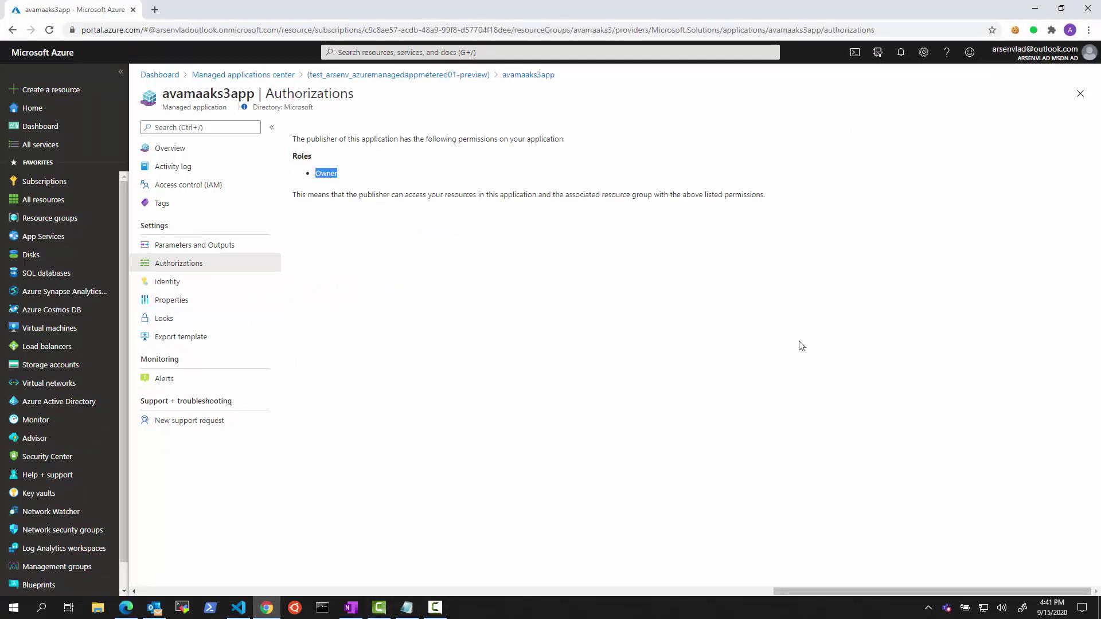
pyautogui.click(1035, 8)
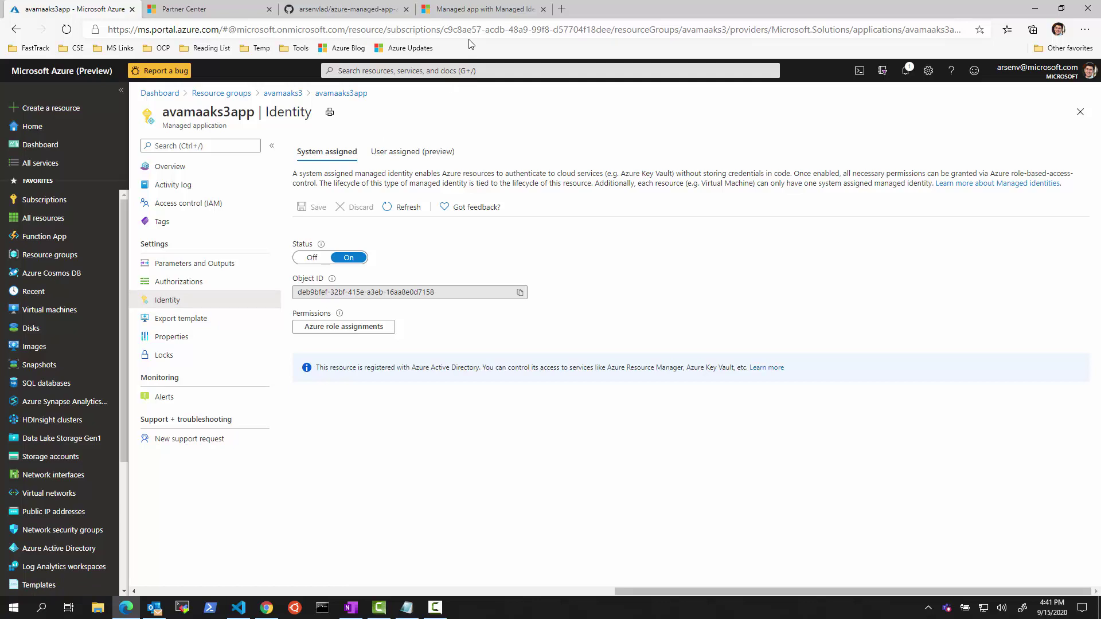
# Step: Read the Accessing the Managed Identity token section of the Microsoft Docs article, including the listTokens request and its body parameters
pyautogui.click(470, 10)
pyautogui.scroll(-1, 483, 263)
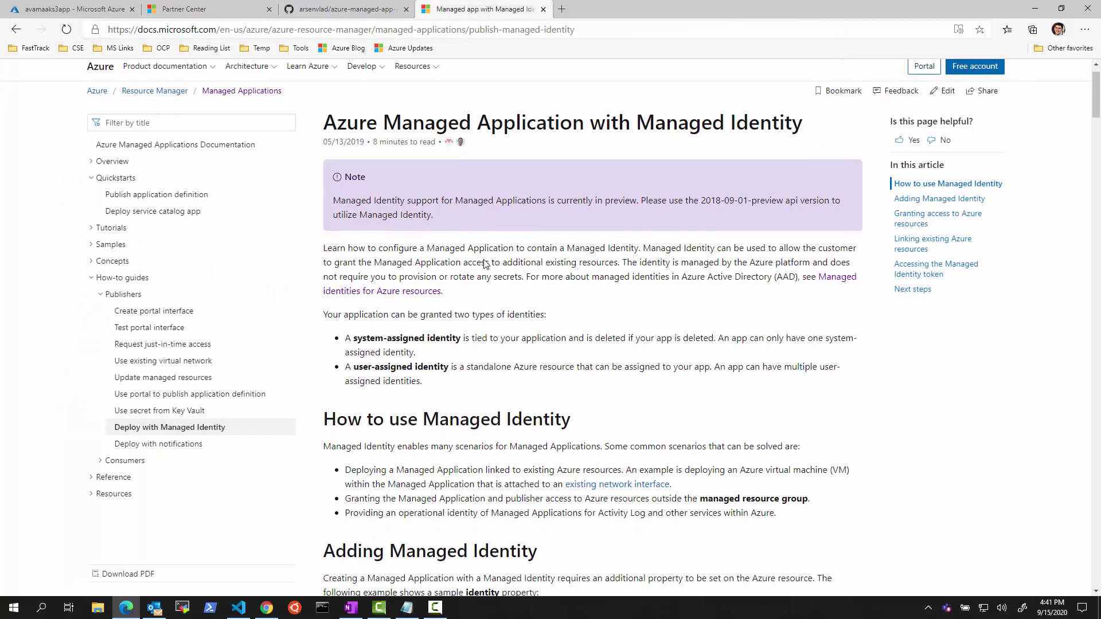
pyautogui.moveTo(1096, 97); pyautogui.dragTo(1096, 510)
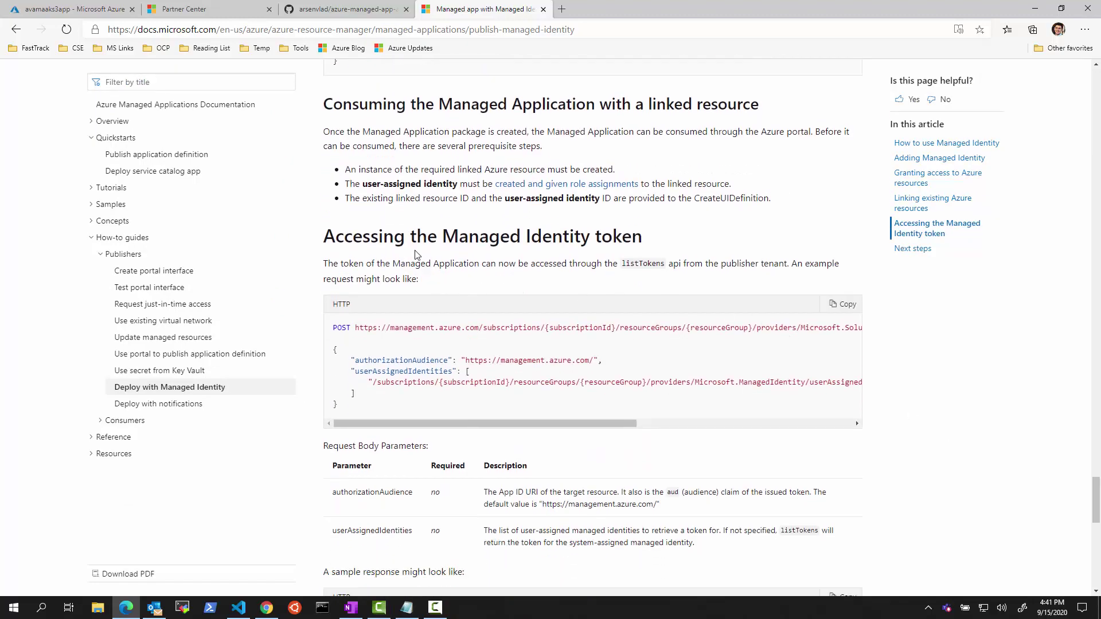
pyautogui.scroll(-1, 562, 246)
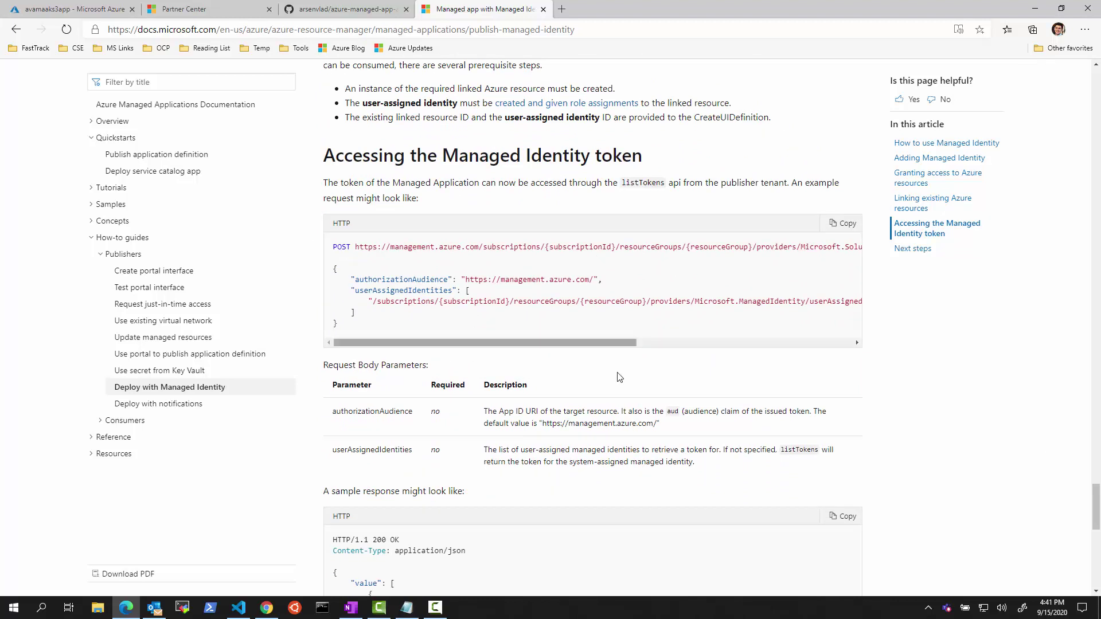
pyautogui.scroll(-1, 652, 374)
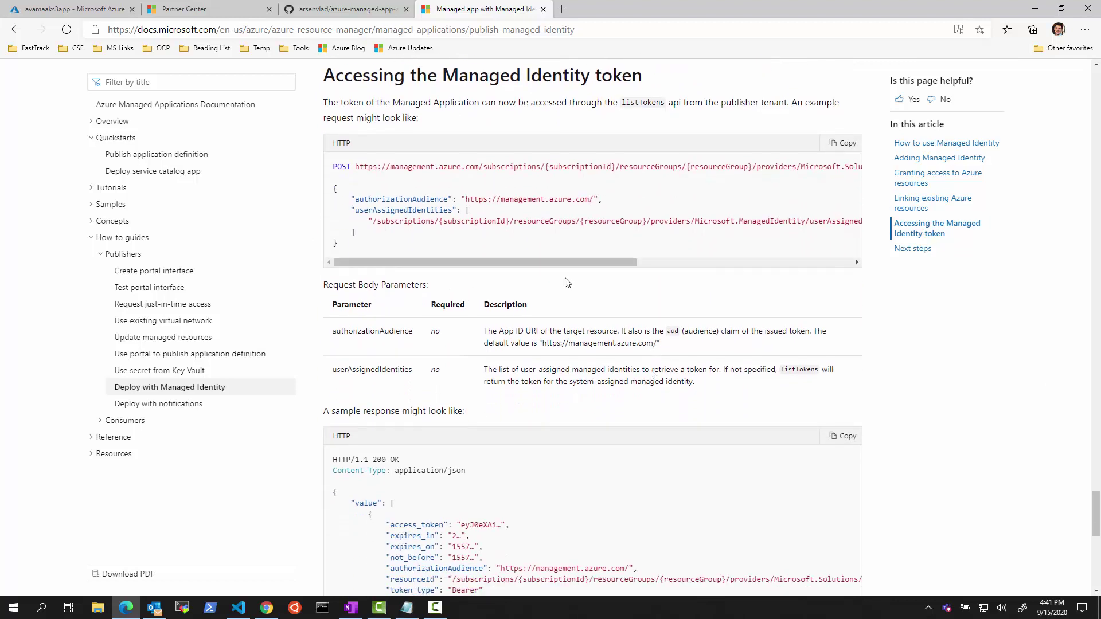
pyautogui.scroll(1, 551, 270)
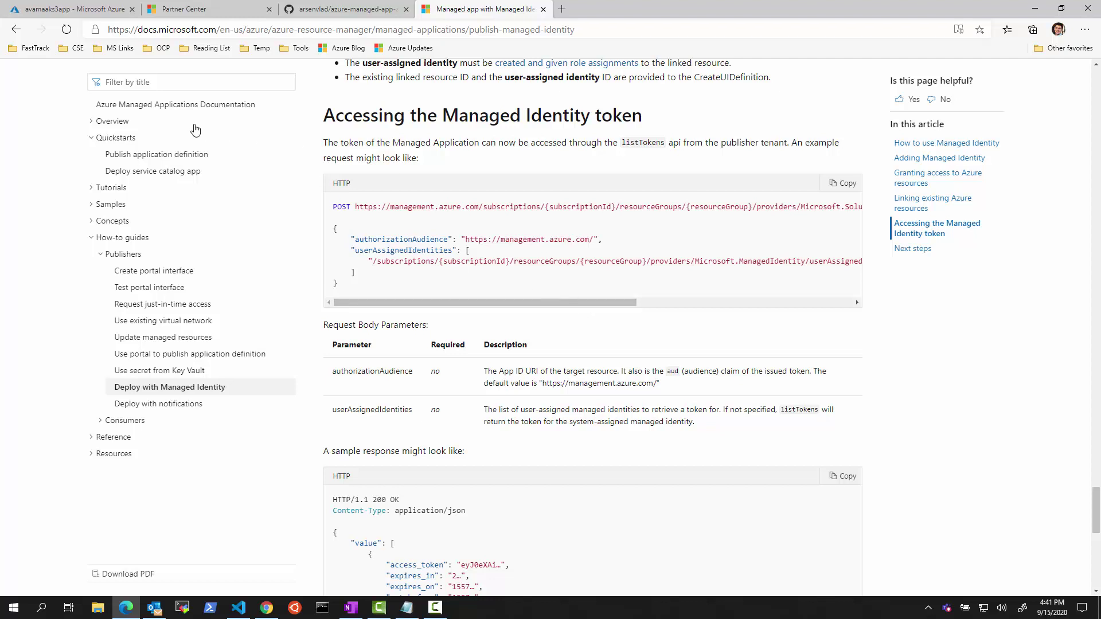
# Step: Close createUiDefinition.json in Visual Studio Code, enlarge the terminal area, and switch back to avamaaks3app's Identity page in Edge
pyautogui.click(68, 10)
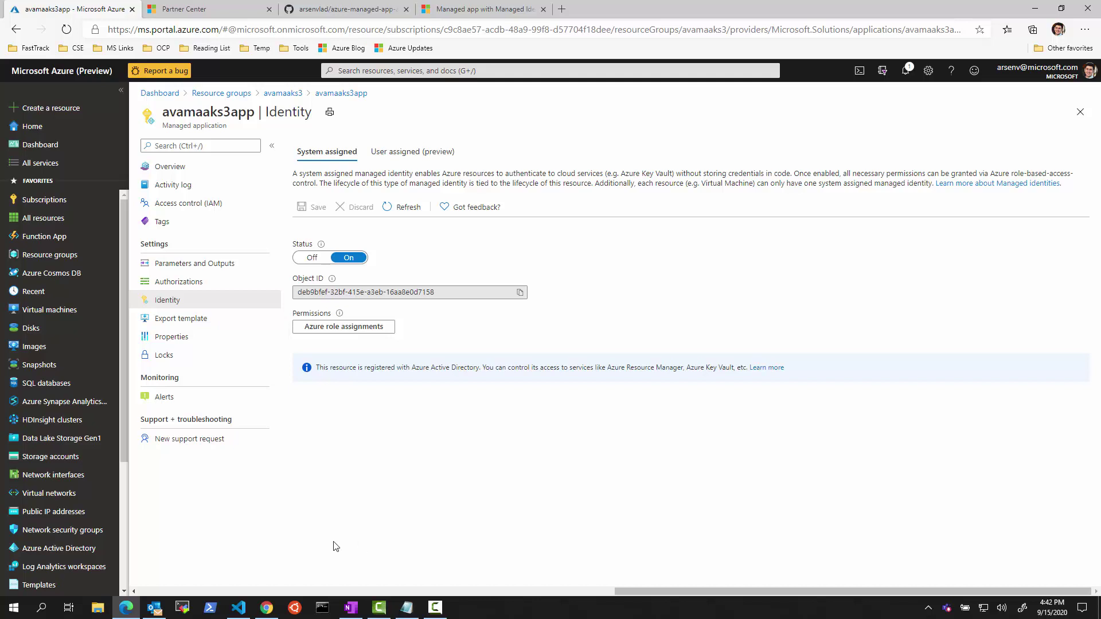
pyautogui.click(238, 609)
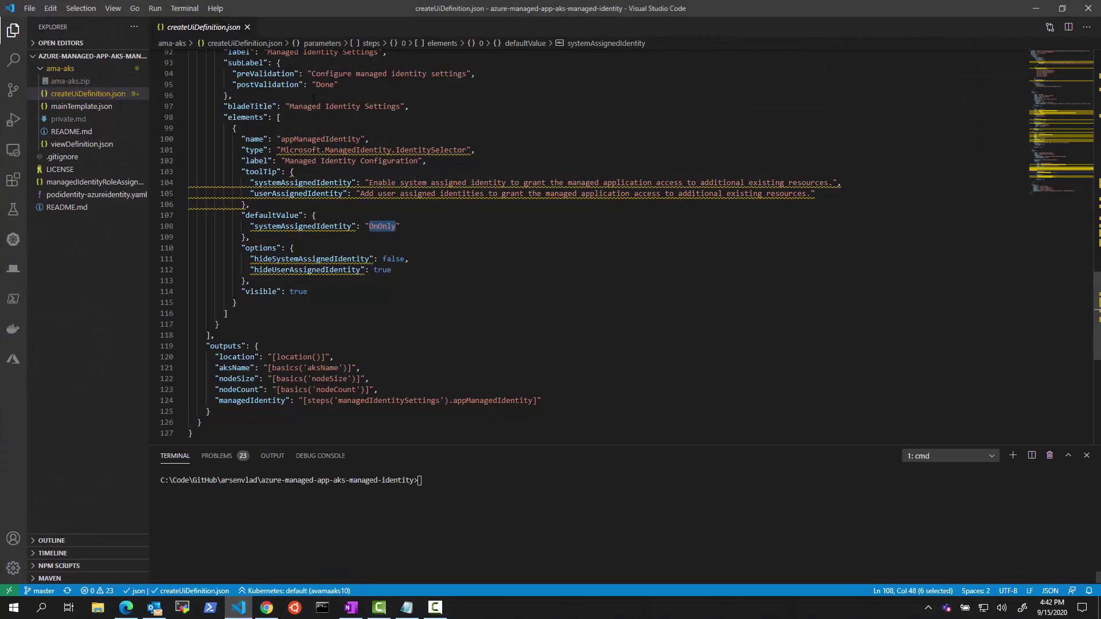
pyautogui.click(247, 26)
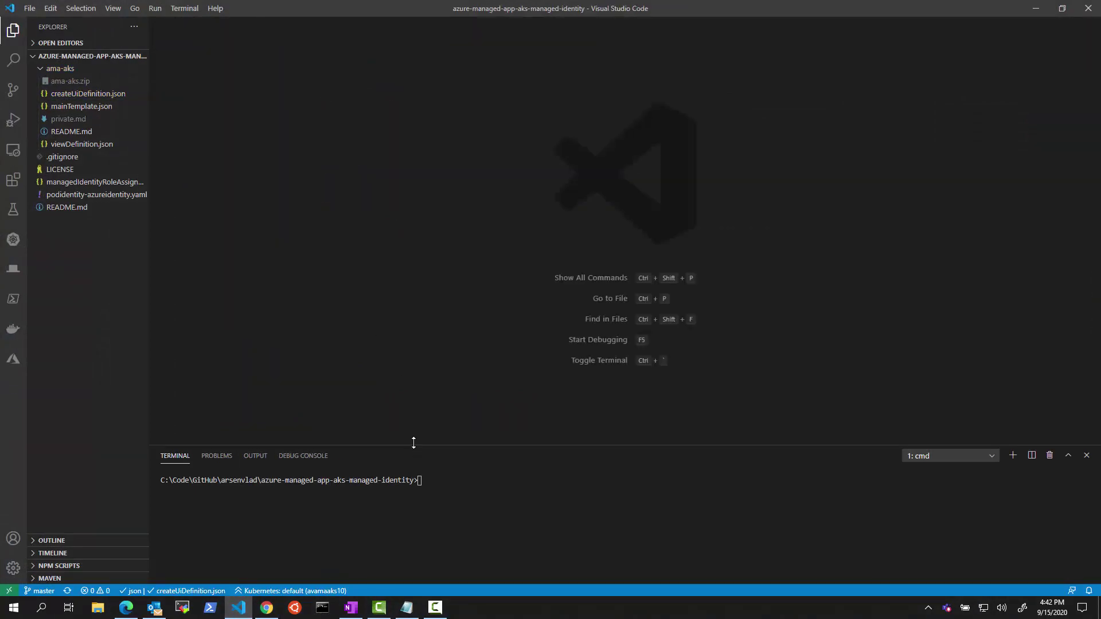
pyautogui.moveTo(416, 445); pyautogui.dragTo(359, 224)
pyautogui.click(126, 607)
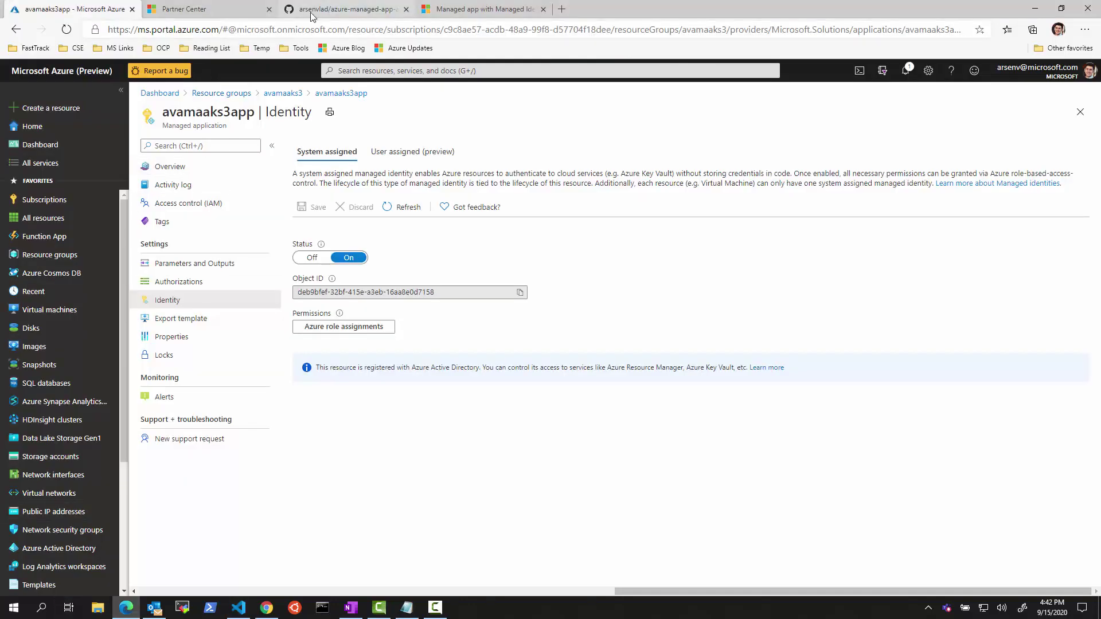
# Step: Select the az rest command under Get Managed App Managed Identity on the GitHub page, and switch to Visual Studio Code
pyautogui.click(344, 8)
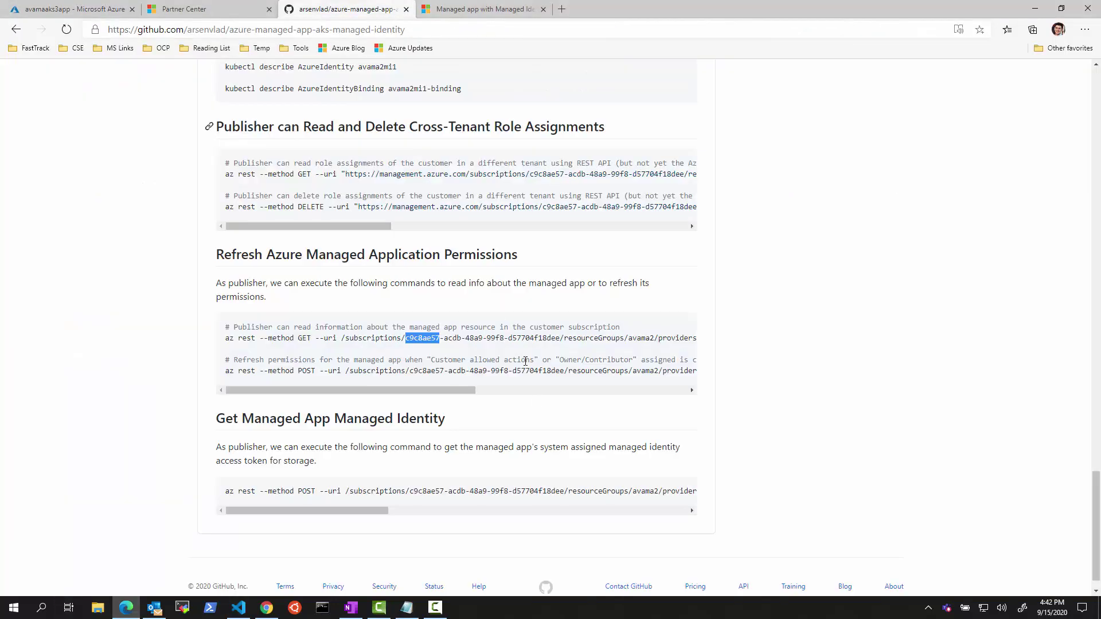
pyautogui.tripleClick(372, 492)
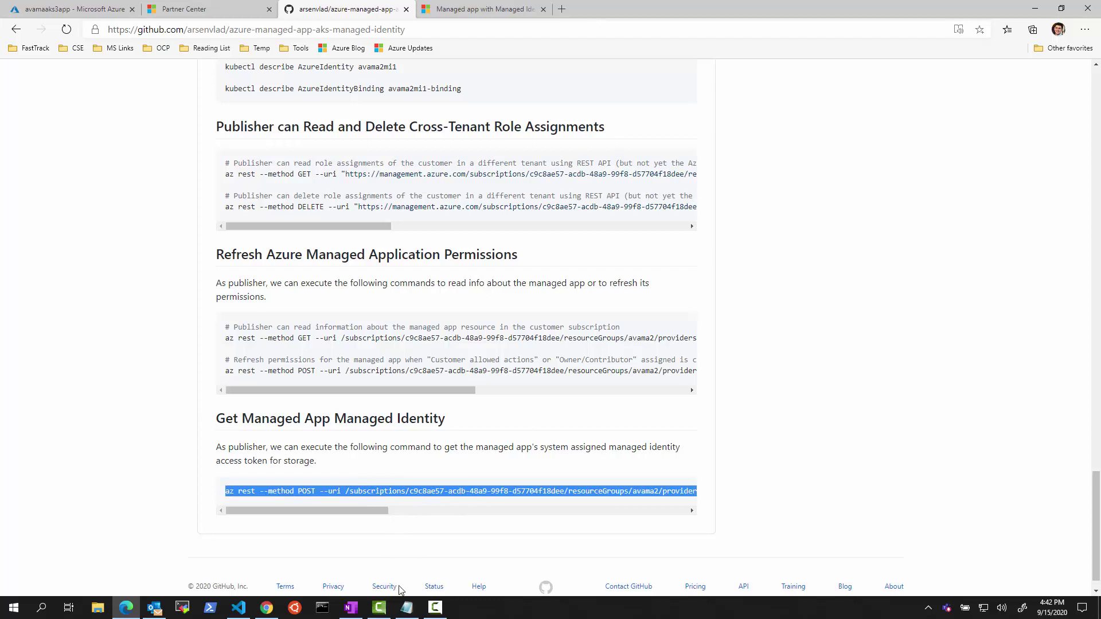
pyautogui.click(241, 610)
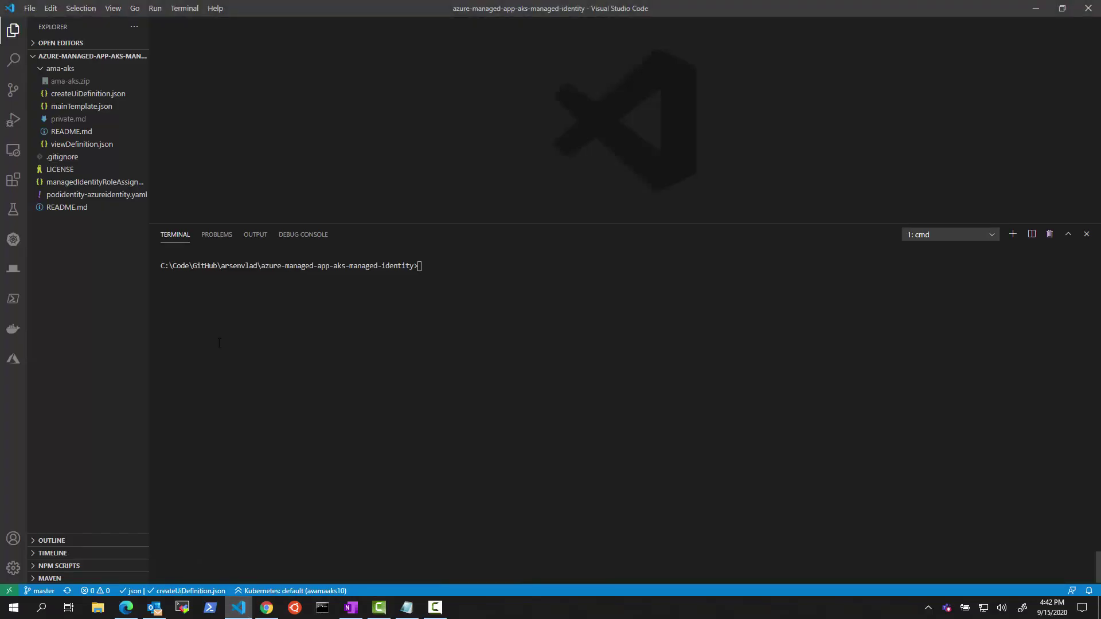
pyautogui.click(85, 134)
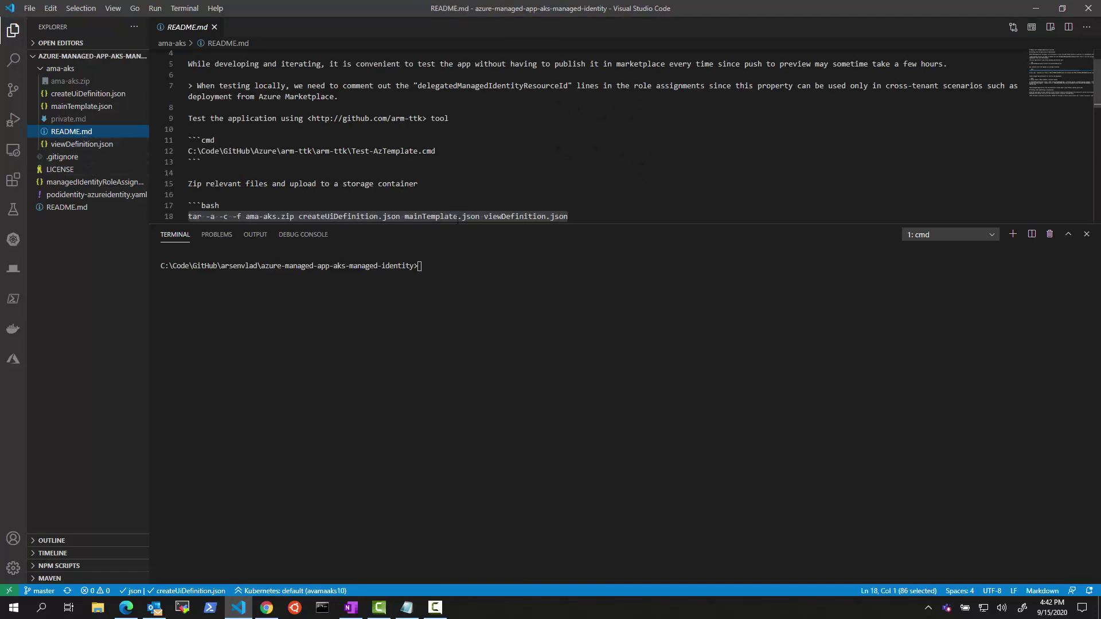
pyautogui.scroll(-7, 652, 204)
pyautogui.scroll(-4, 652, 205)
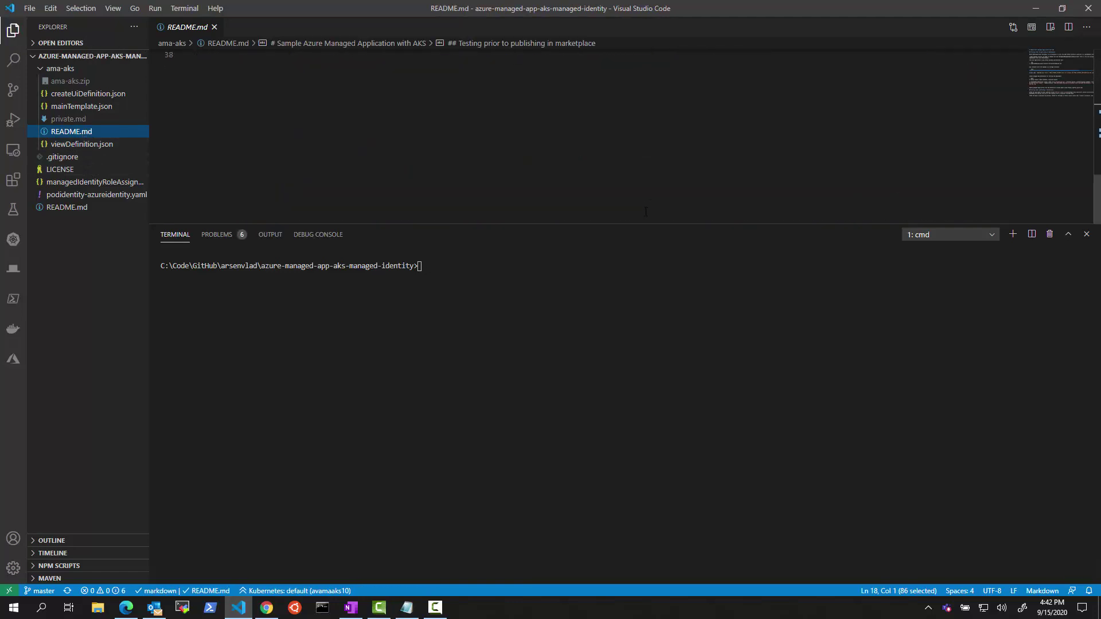
pyautogui.scroll(3, 642, 203)
pyautogui.scroll(3, 637, 203)
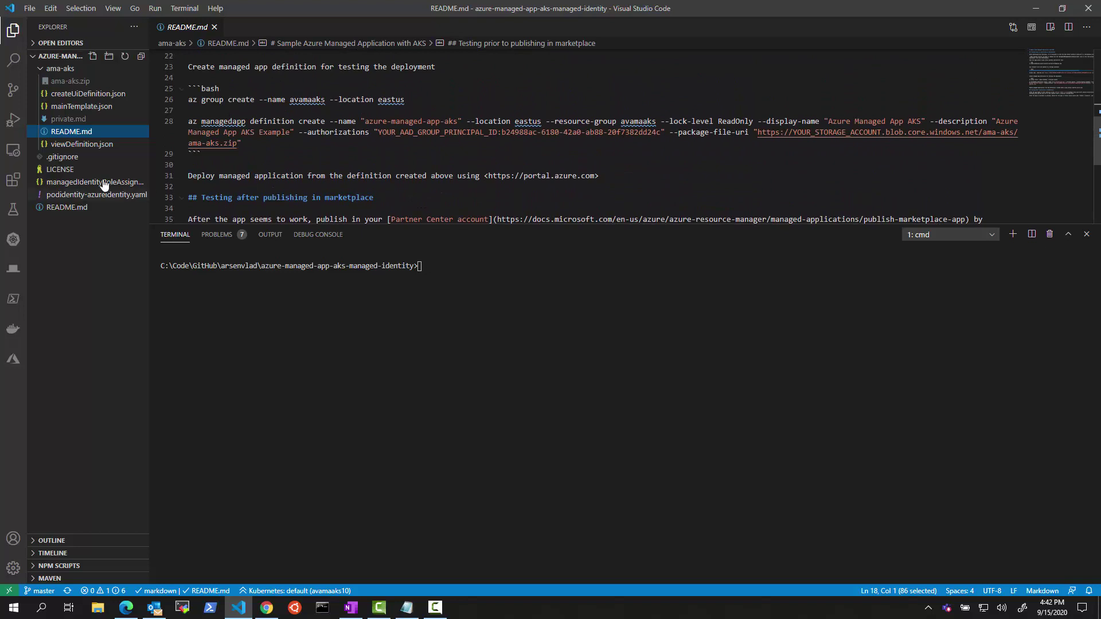
# Step: Open the repository's root README.md and locate the listTokens request in the Get Managed App Managed Identity section
pyautogui.click(68, 207)
pyautogui.scroll(-6, 391, 182)
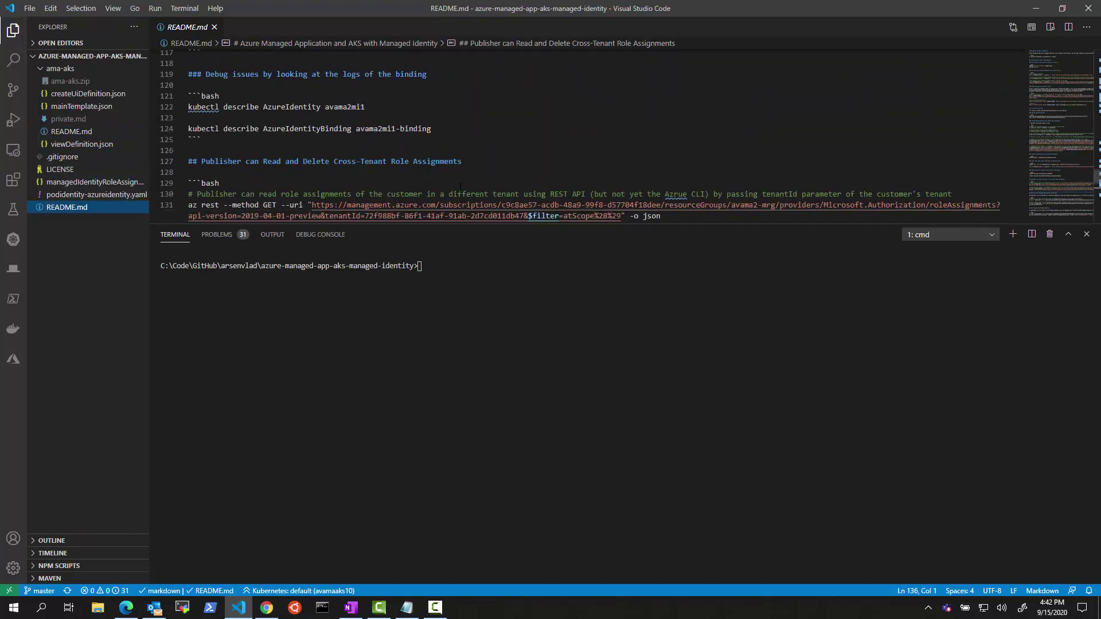
pyautogui.scroll(-4, 1023, 154)
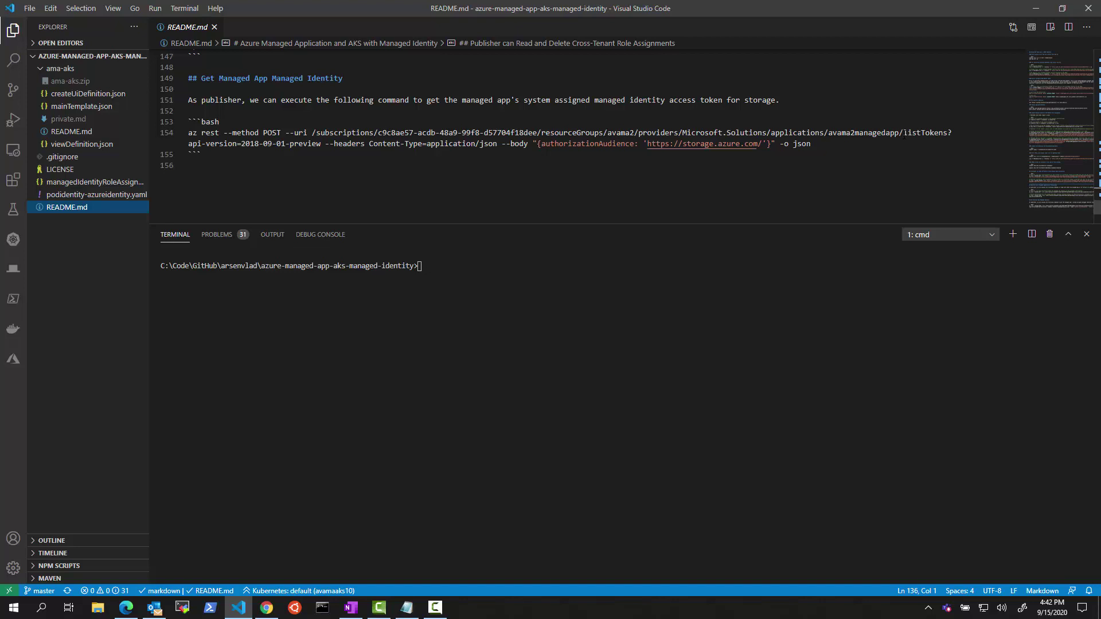
pyautogui.moveTo(903, 135); pyautogui.dragTo(948, 133)
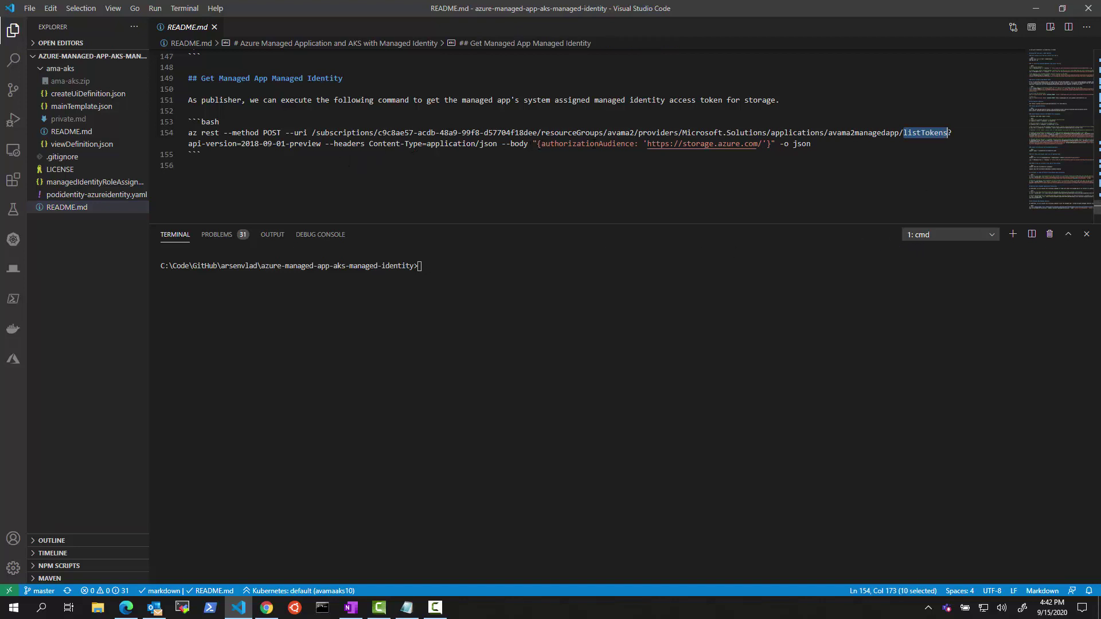
# Step: Check the userAssignedIdentities parameter of listTokens in the Microsoft Docs article in Edge, and return to Visual Studio Code
pyautogui.click(126, 608)
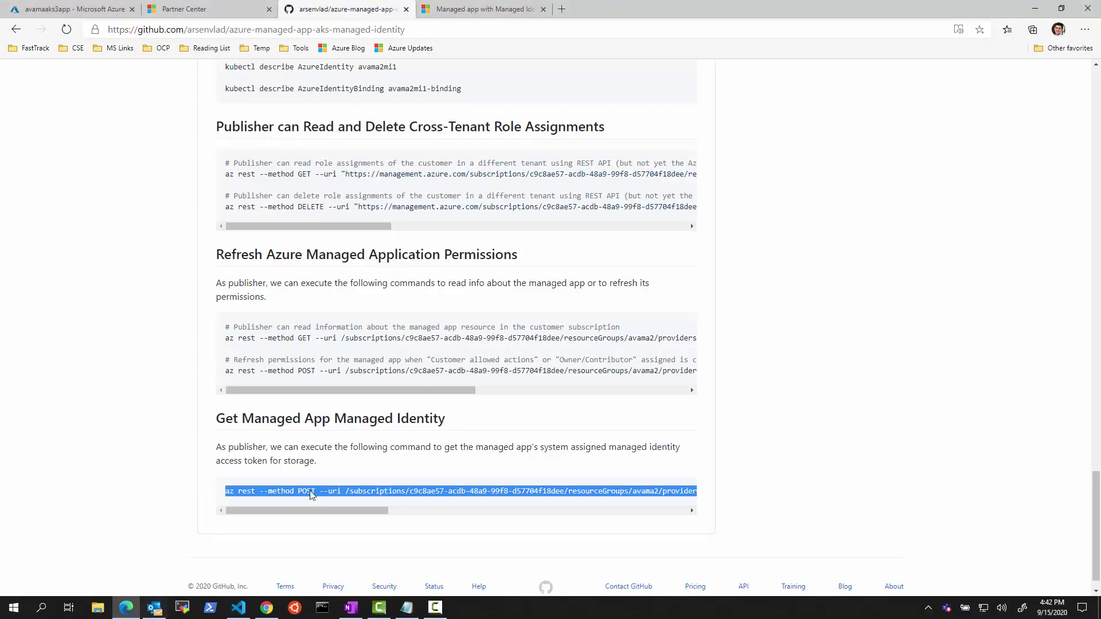
pyautogui.click(475, 9)
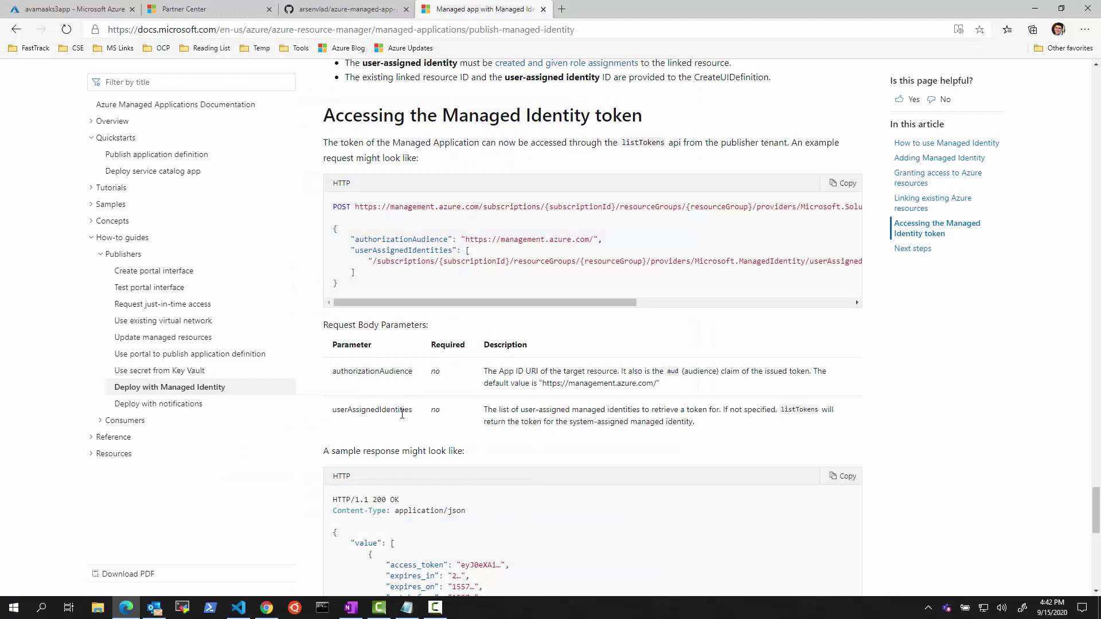
pyautogui.doubleClick(373, 410)
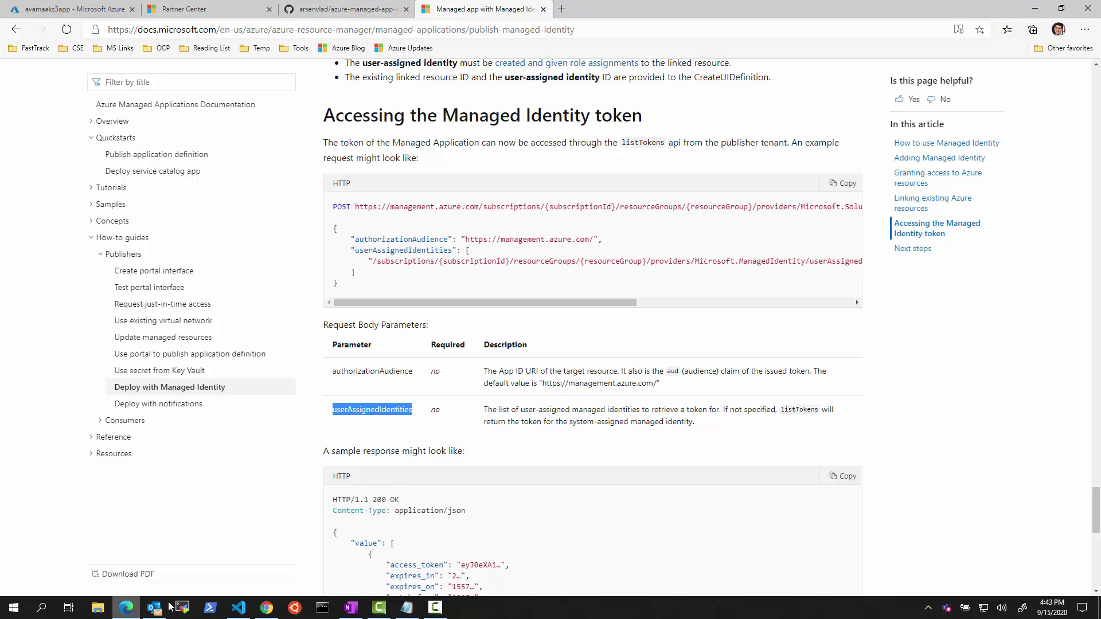
pyautogui.click(239, 607)
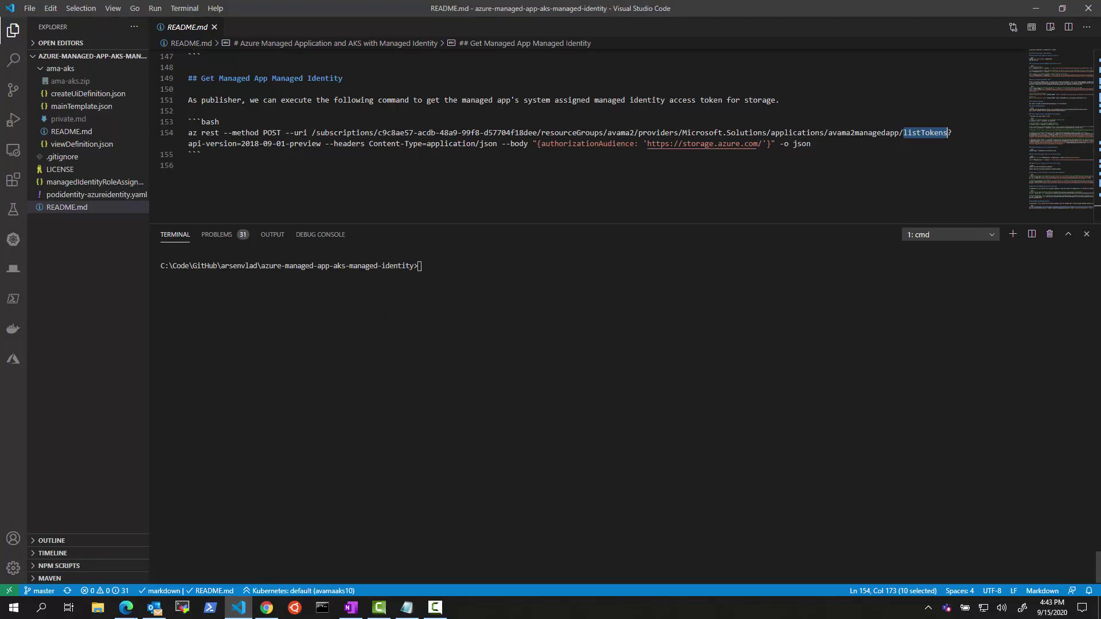
# Step: Copy avamaaks3app's resource ID from its Azure portal properties and substitute it for the avama2managedapp path in the README's listTokens command in Visual Studio Code
pyautogui.click(126, 607)
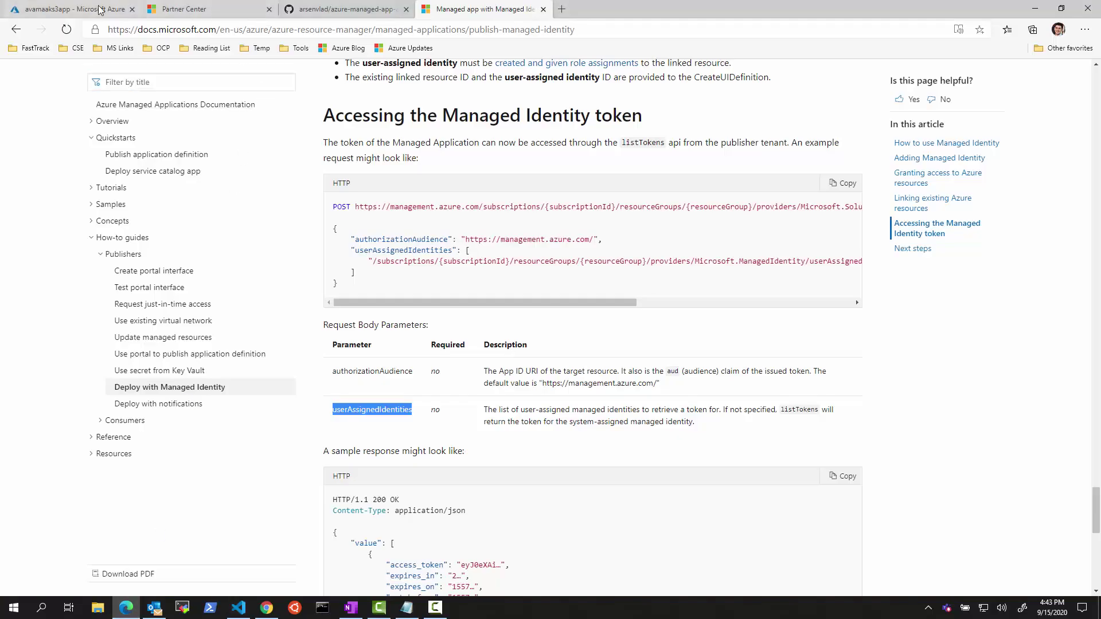
pyautogui.click(99, 10)
pyautogui.click(184, 338)
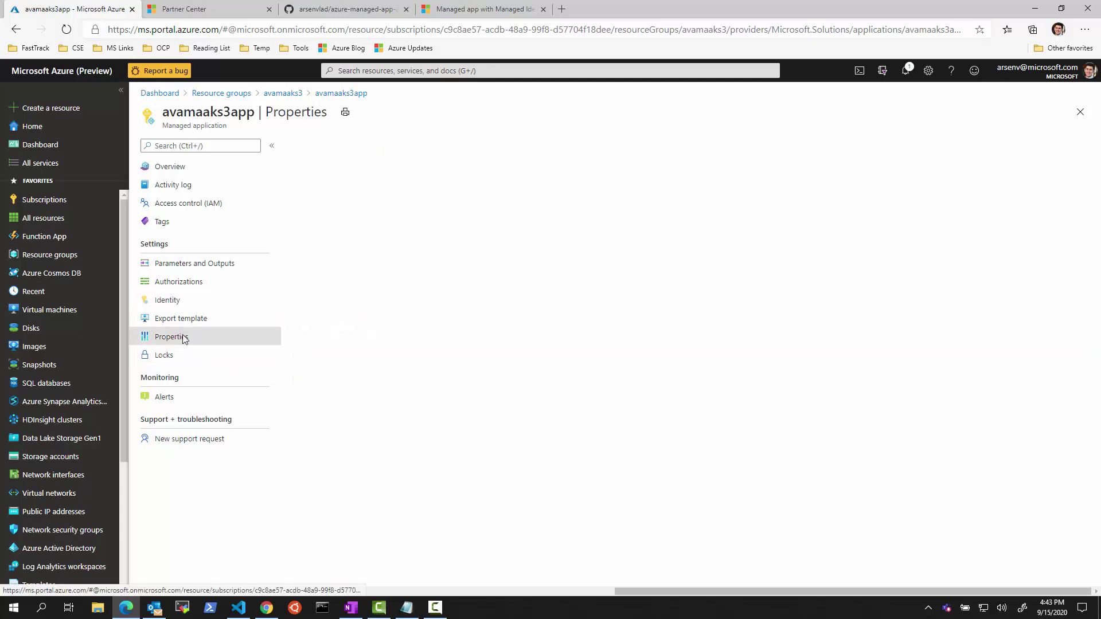
pyautogui.tripleClick(526, 212)
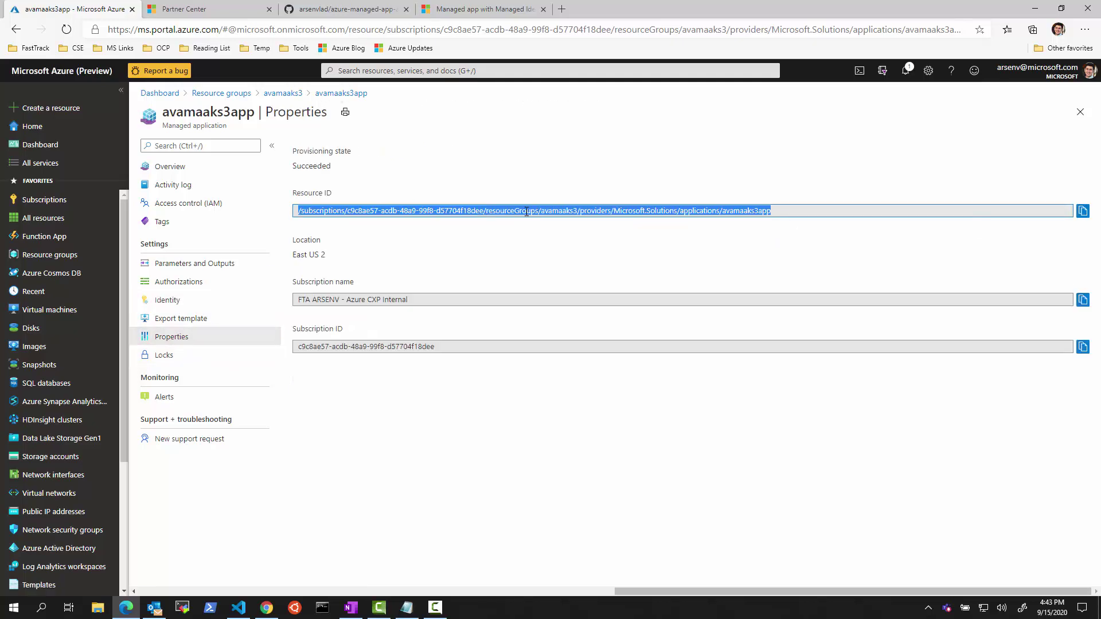
pyautogui.click(242, 612)
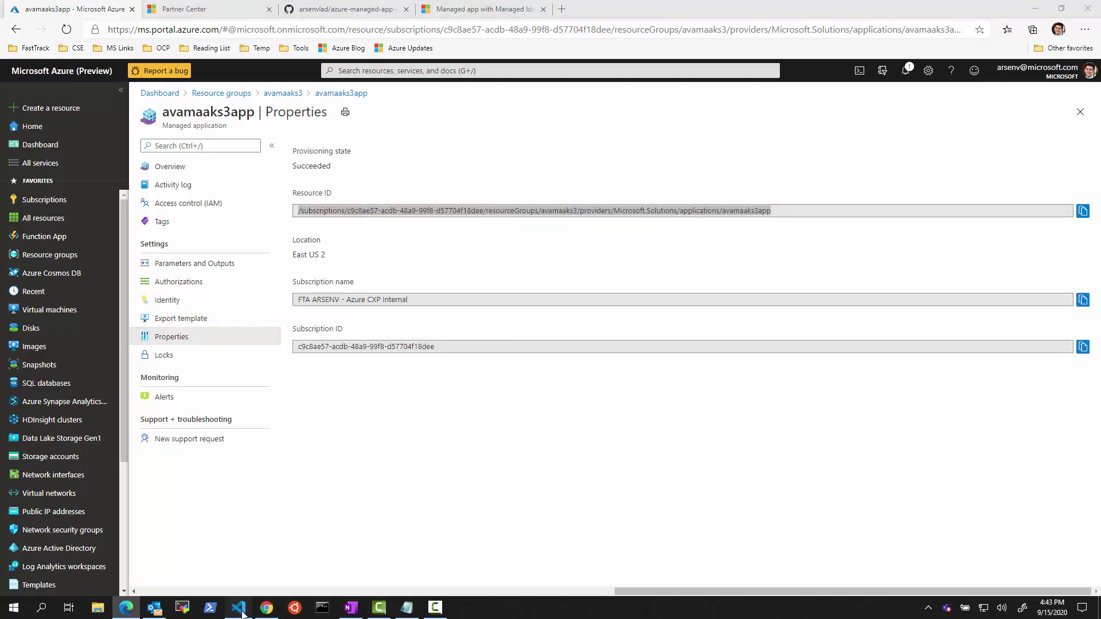
pyautogui.moveTo(312, 133); pyautogui.dragTo(903, 133)
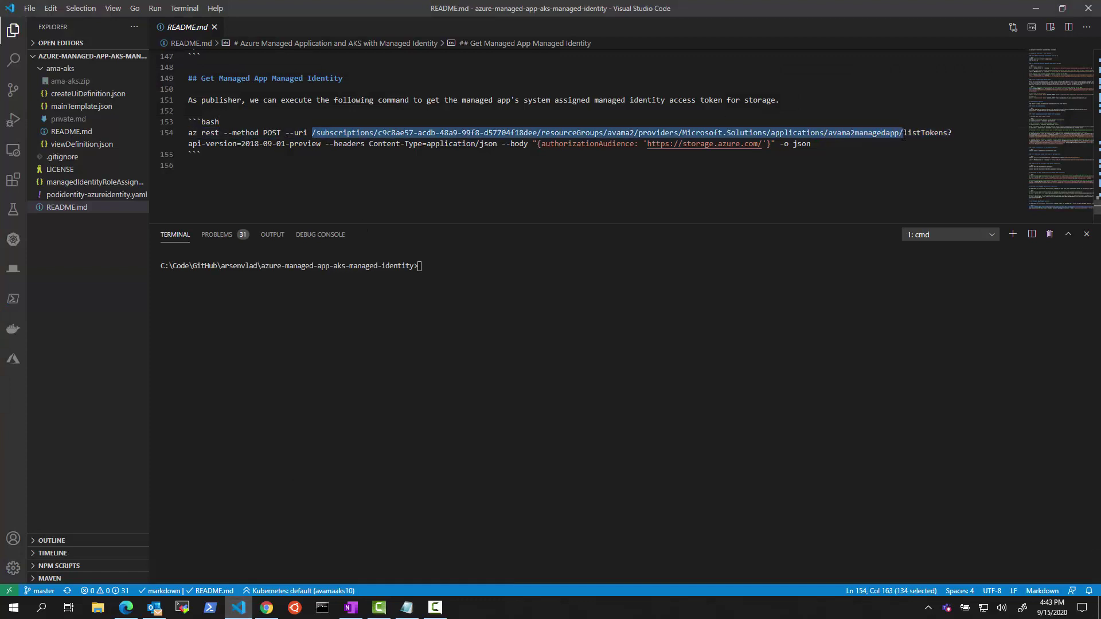
pyautogui.write('/subscriptions/c9c8ae57-acdb-48a9-99f8-d57704f18dee/resourceGroups/avamaaks3/providers/Microsoft.Solutions/applications/avamaaks3app/')
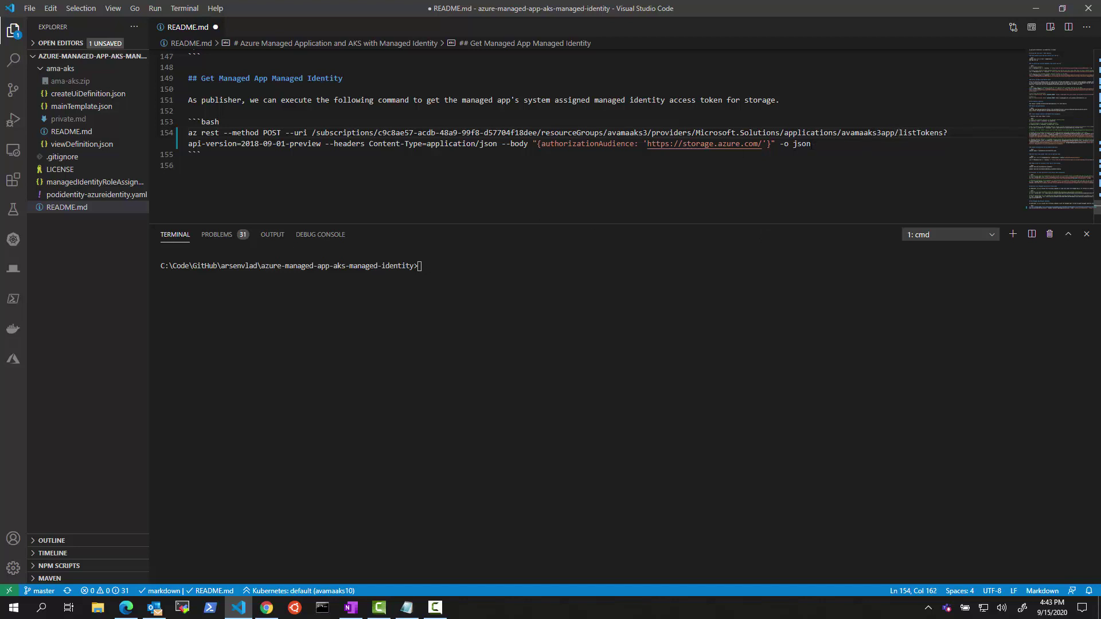
pyautogui.moveTo(812, 143); pyautogui.dragTo(185, 133)
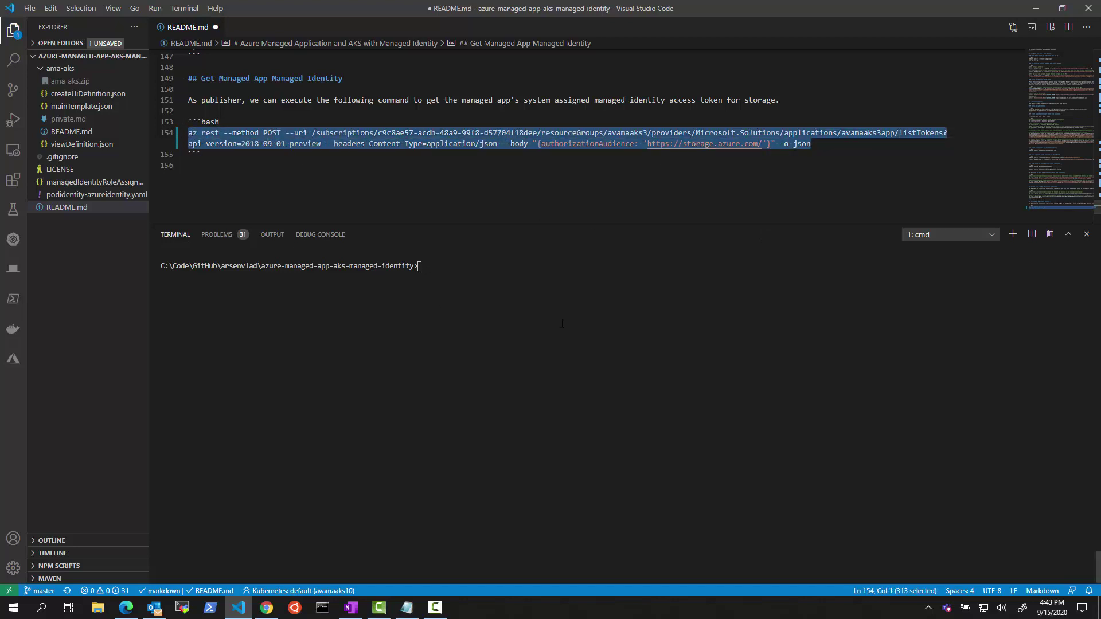
pyautogui.rightClick(560, 294)
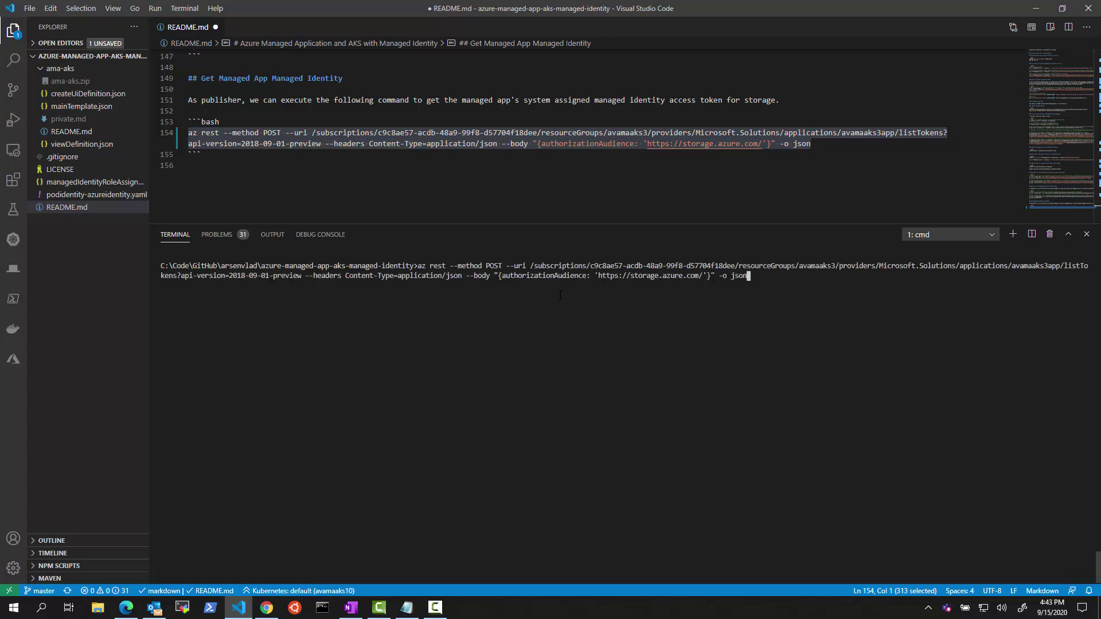
pyautogui.press('Return')
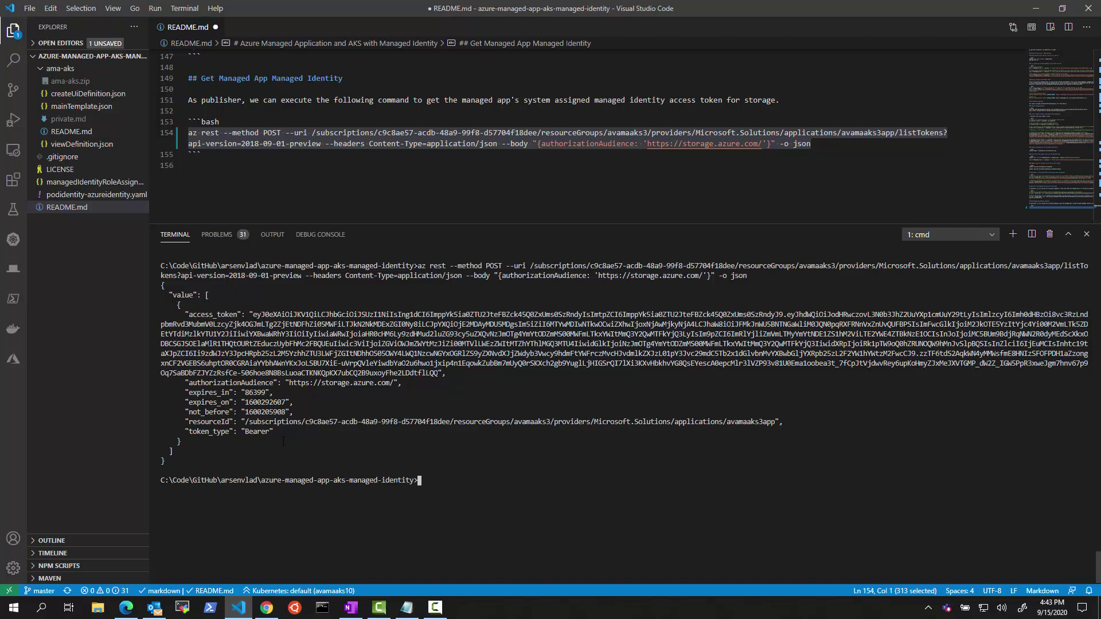
pyautogui.moveTo(184, 421); pyautogui.dragTo(794, 419)
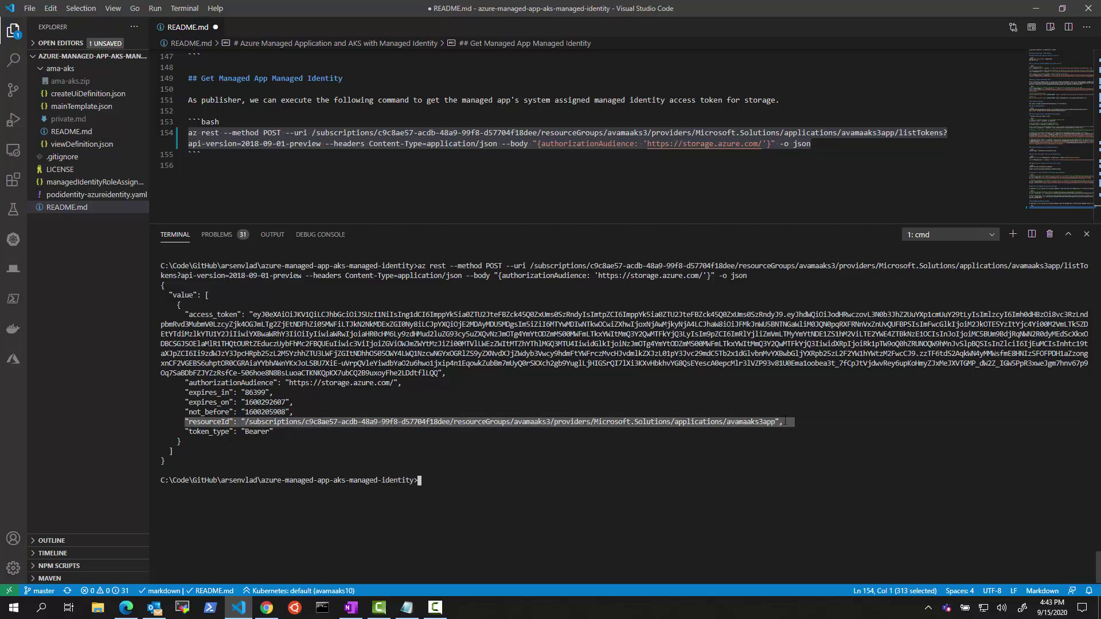
pyautogui.moveTo(253, 314); pyautogui.dragTo(438, 374)
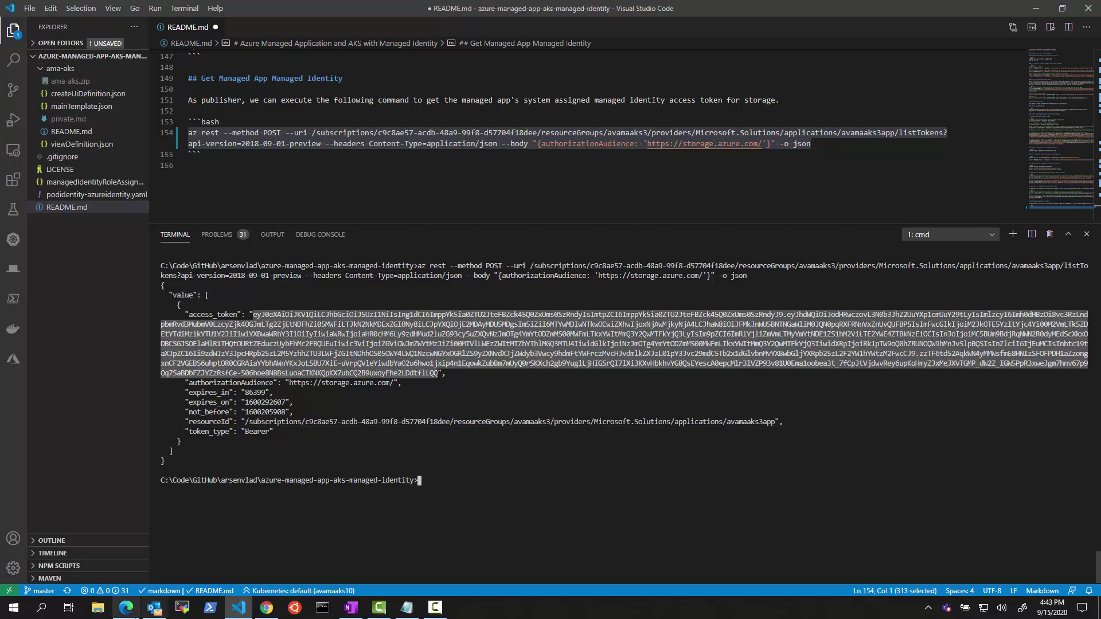
# Step: Return to the Azure portal in Edge and open the role assignments of the avadlsgen2 storage account in the avadlsgen2 resource group
pyautogui.click(126, 607)
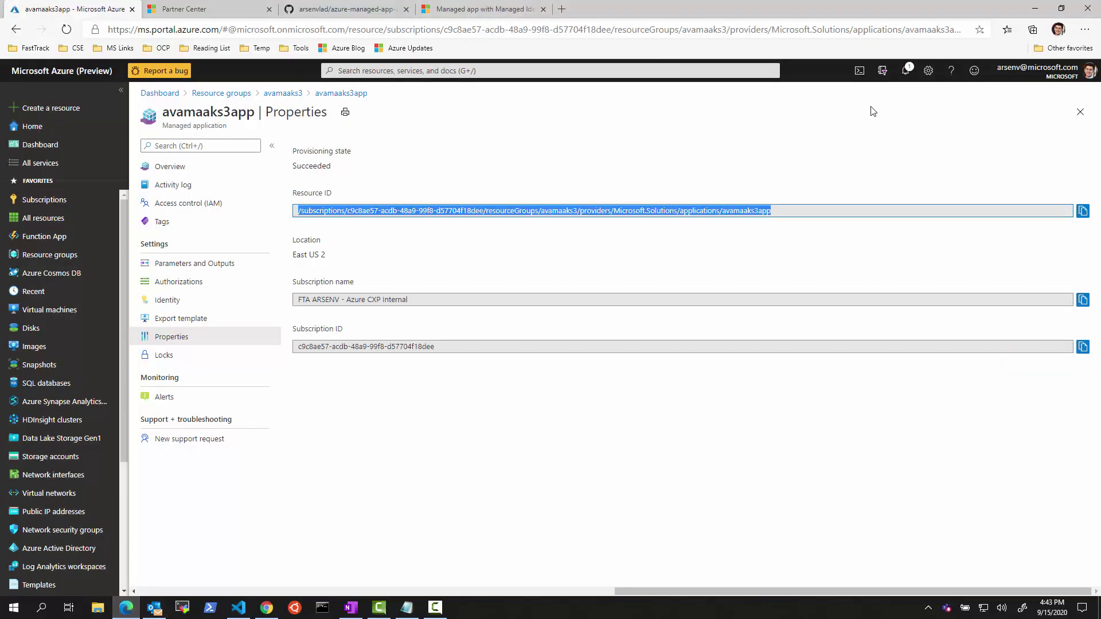
pyautogui.click(1080, 112)
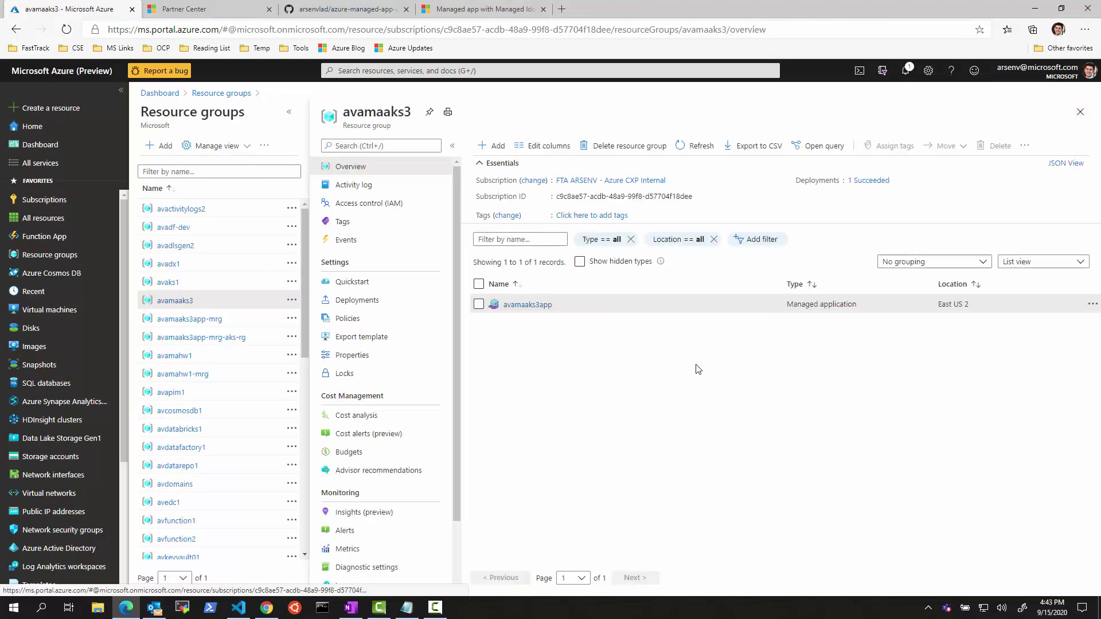
pyautogui.click(184, 245)
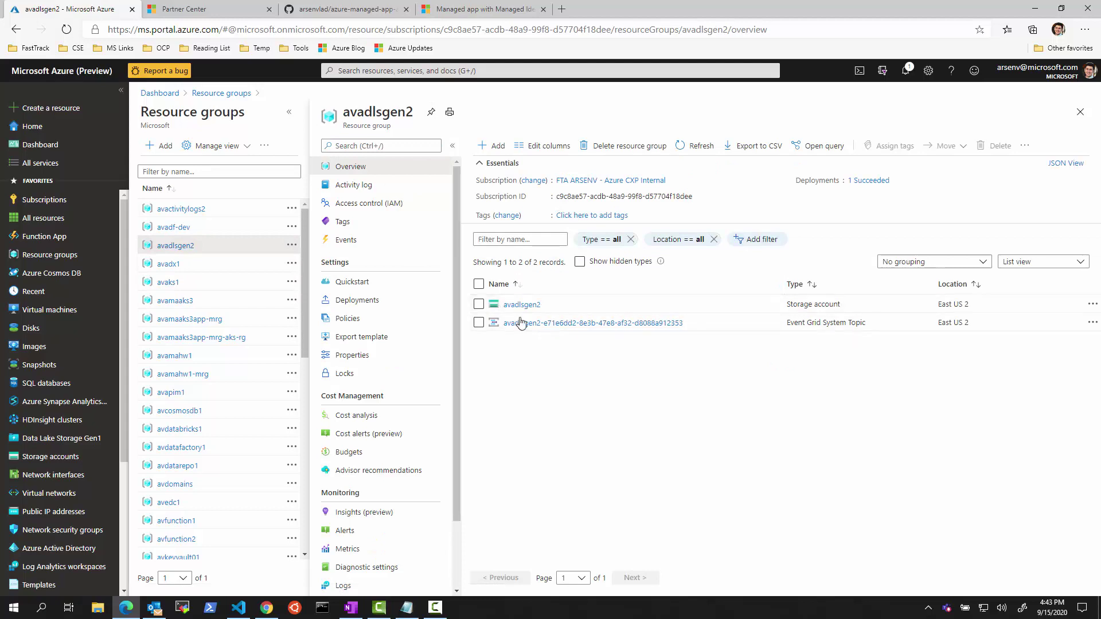
pyautogui.click(522, 305)
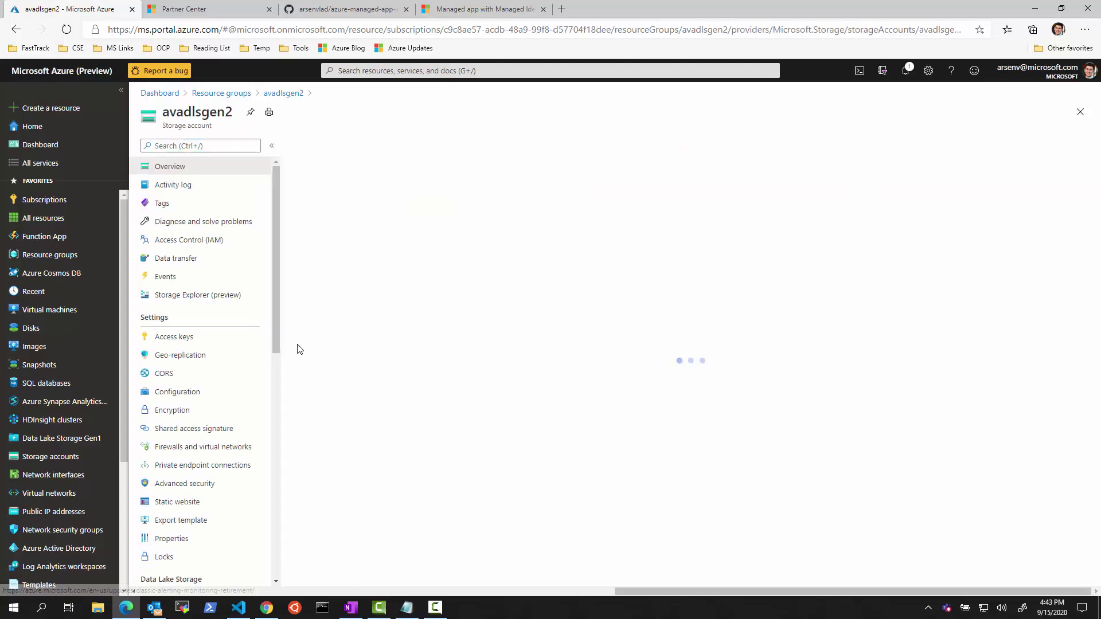
pyautogui.click(189, 239)
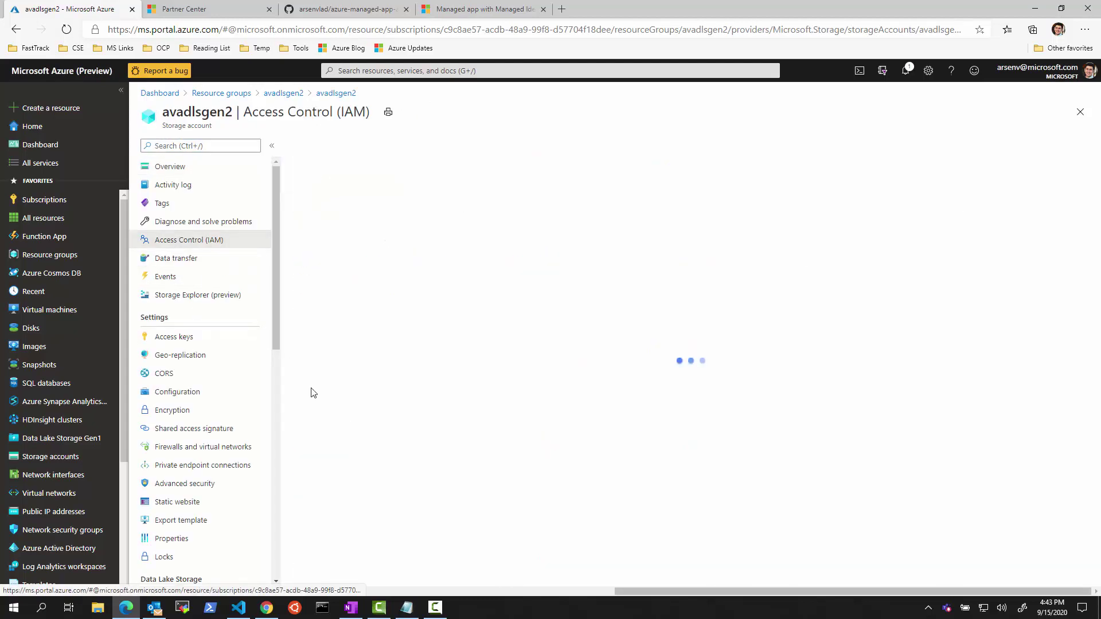
pyautogui.click(386, 178)
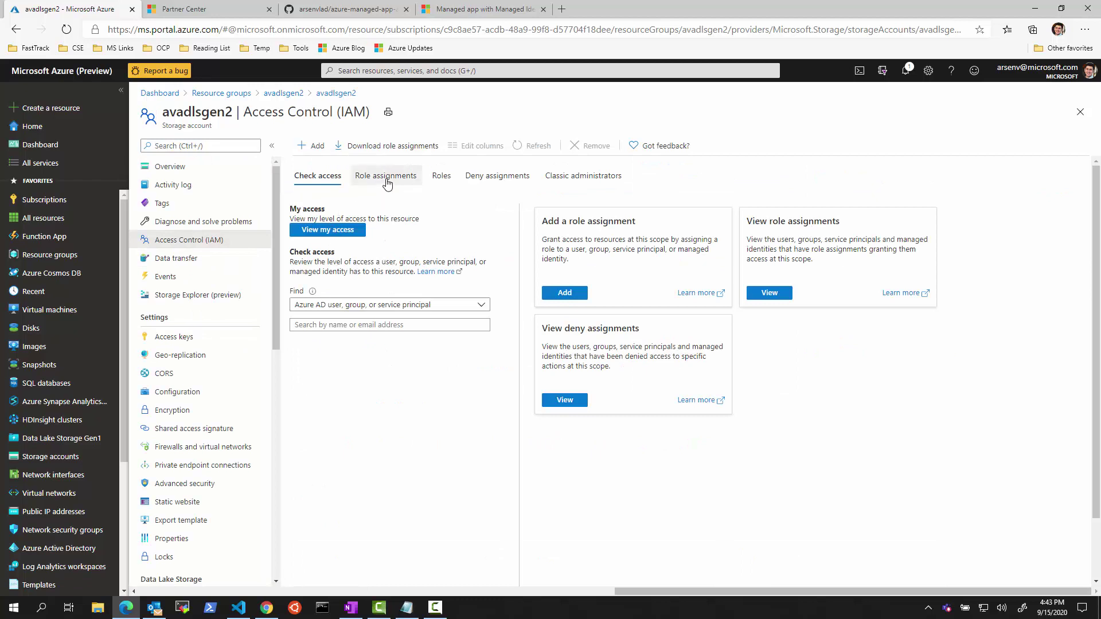
# Step: Start a new role assignment on the avadlsgen2 storage account with the Storage Blob Data Reader role
pyautogui.click(314, 146)
pyautogui.click(323, 165)
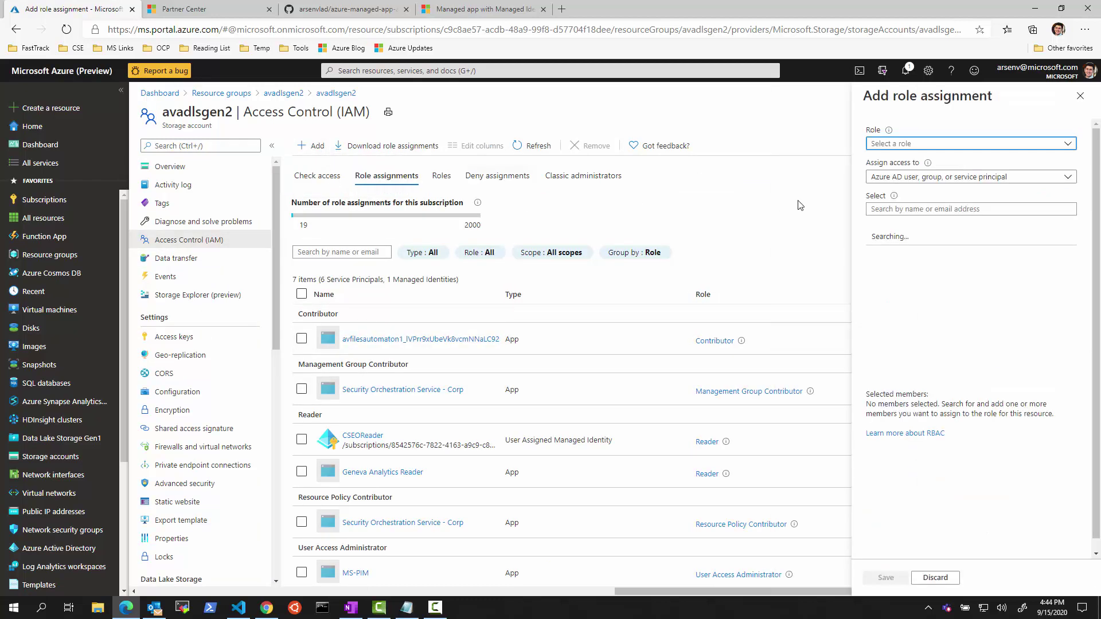
pyautogui.click(1052, 143)
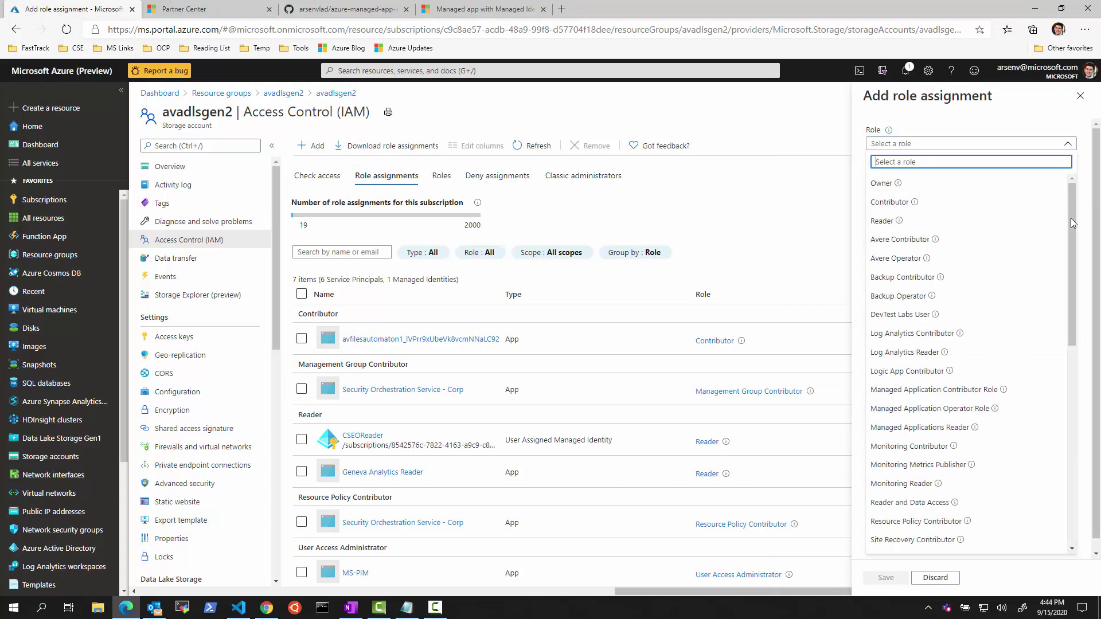
pyautogui.moveTo(1072, 221); pyautogui.dragTo(1095, 433)
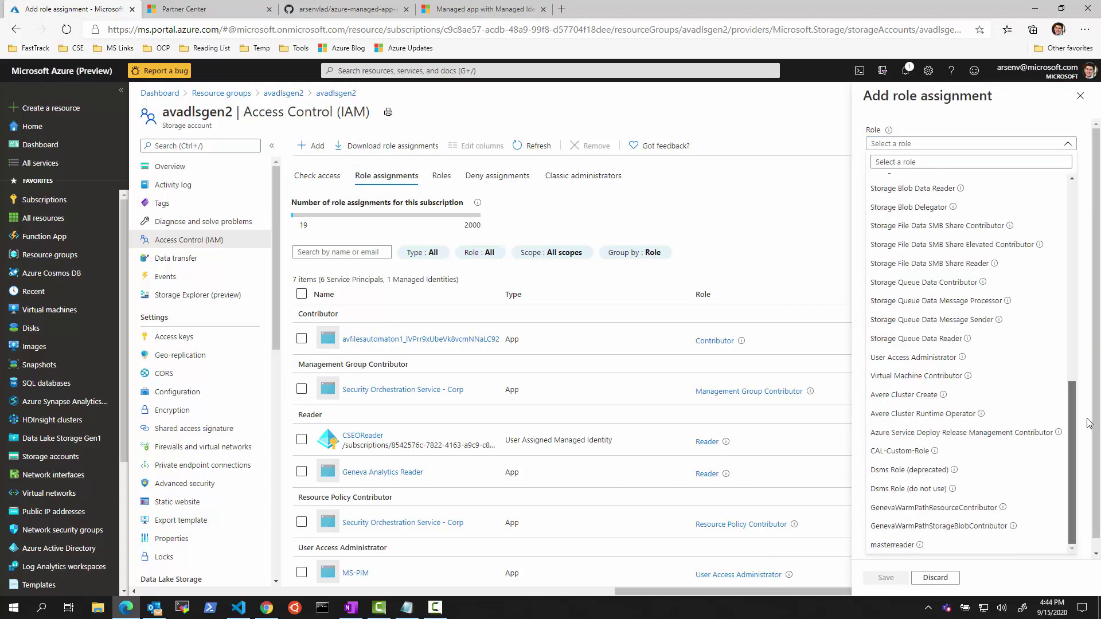
pyautogui.scroll(1, 969, 356)
pyautogui.click(938, 235)
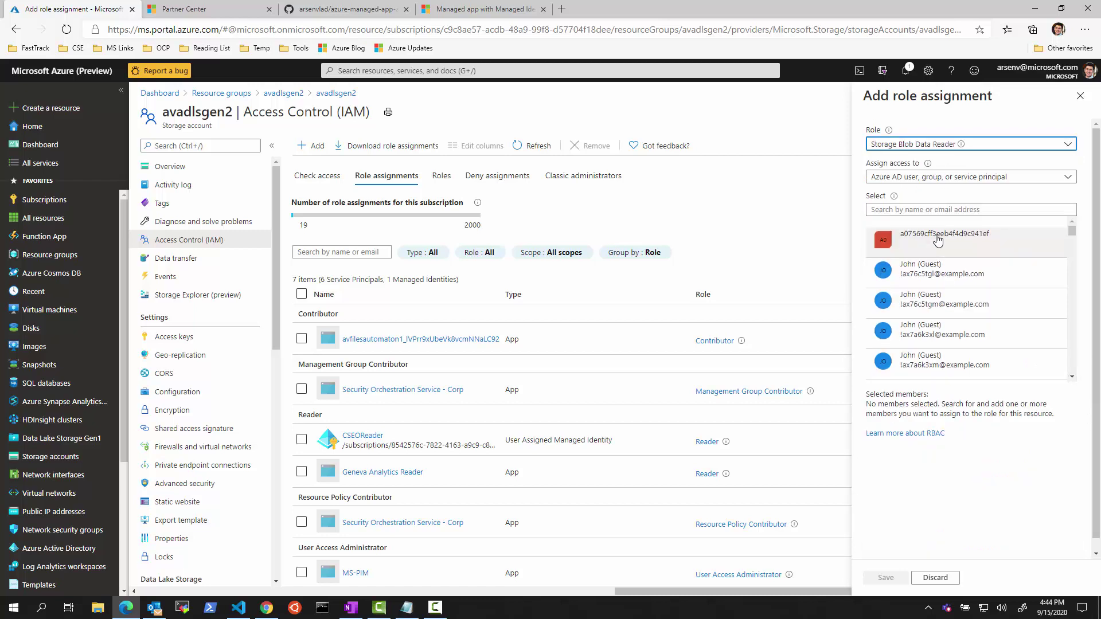
# Step: Search the members for avama, select avamaaks3app and save the role assignment
pyautogui.write('a')
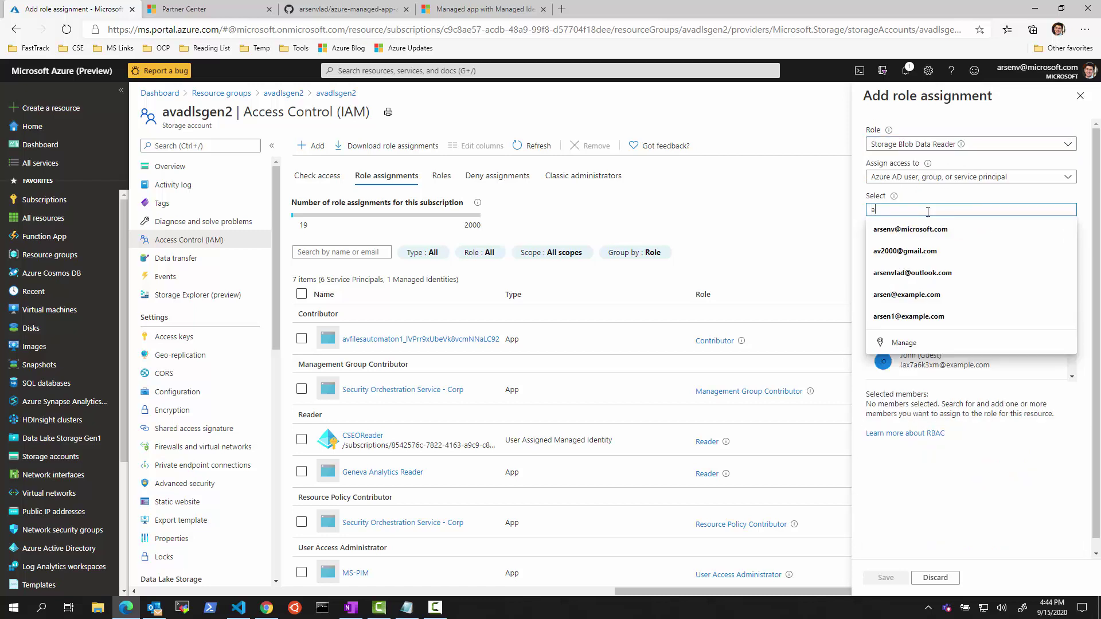
pyautogui.write('vama')
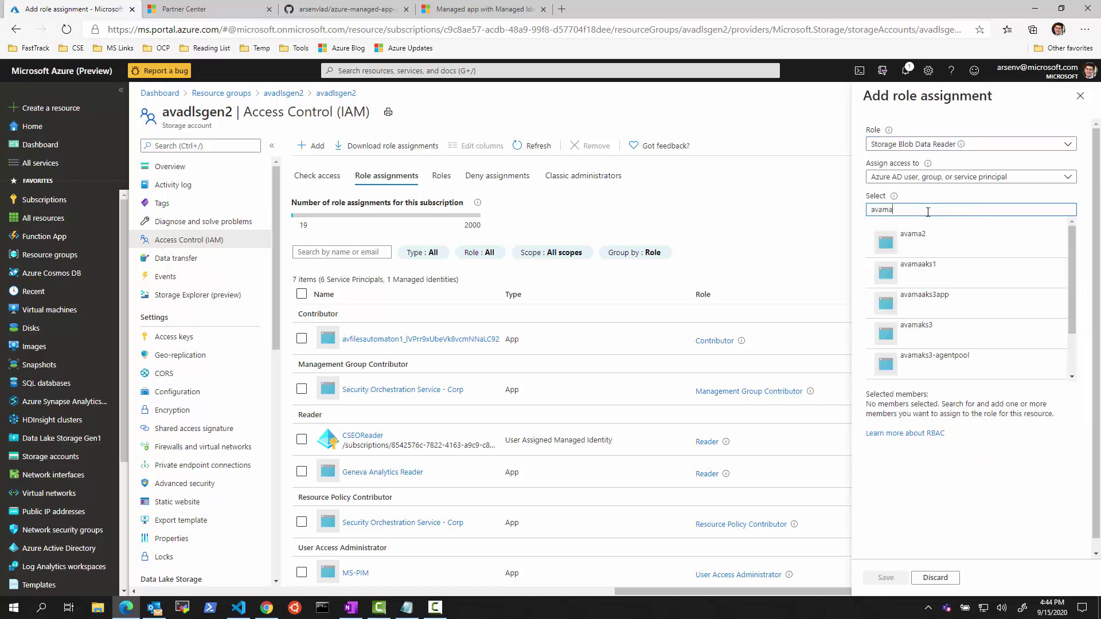
pyautogui.click(931, 299)
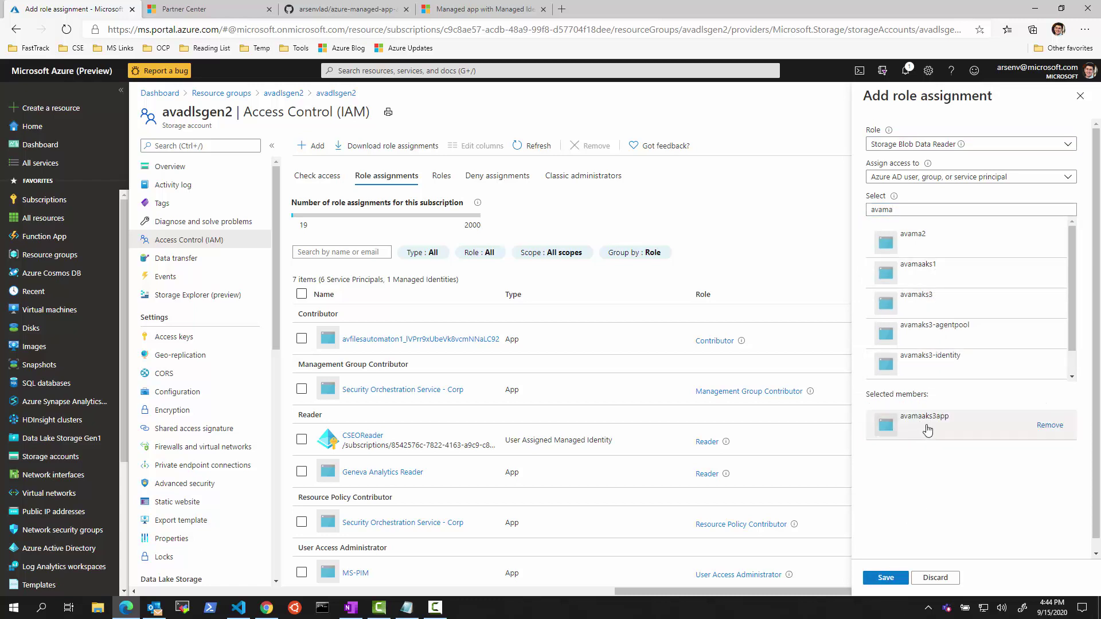
pyautogui.click(893, 579)
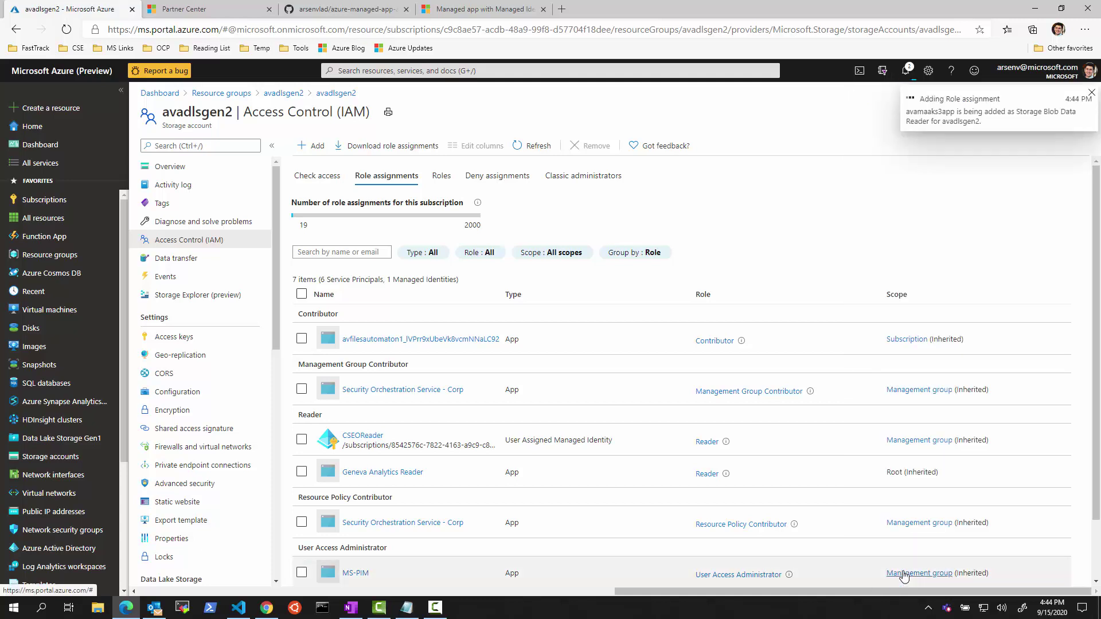
pyautogui.click(1091, 92)
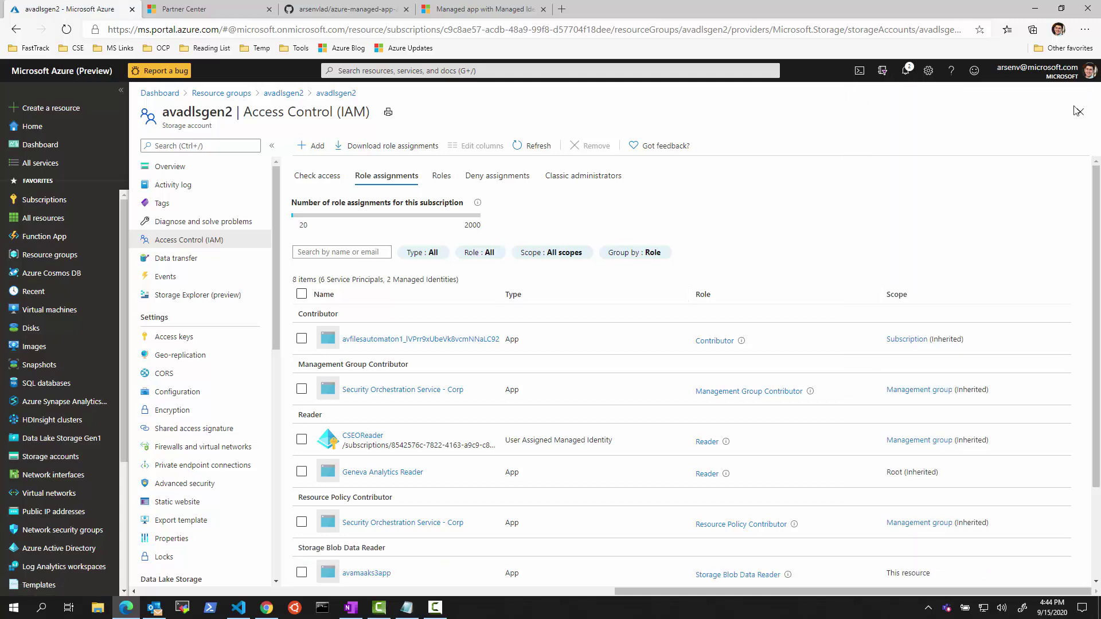
# Step: Switch to Visual Studio Code, select the access token in the listTokens output to copy it, and return to the terminal prompt
pyautogui.click(238, 608)
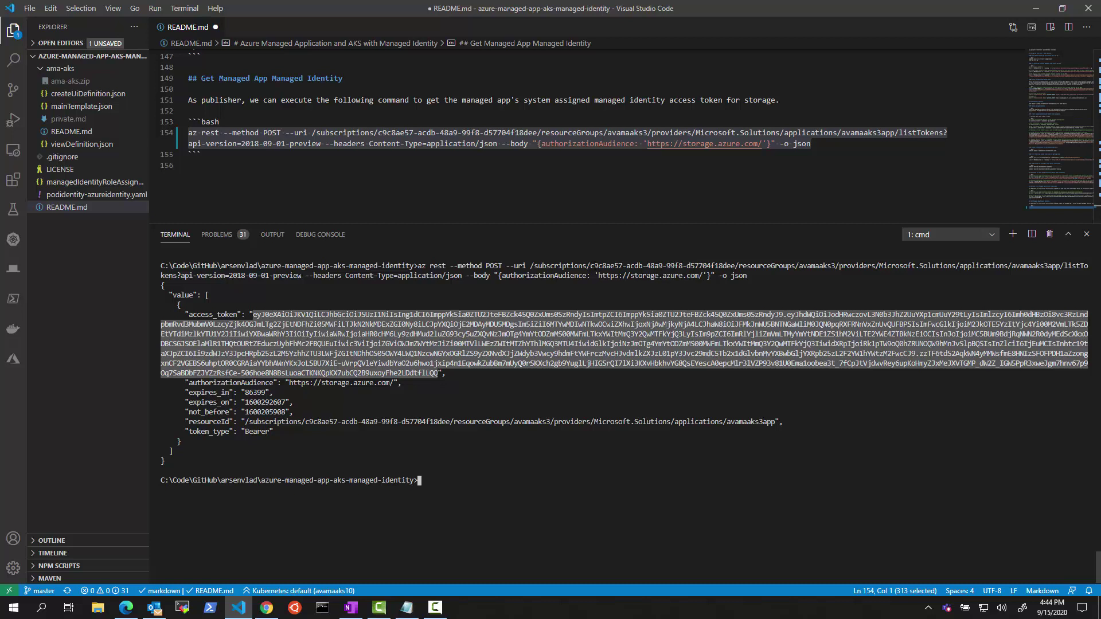
pyautogui.hotkey('ctrl', 'c')
pyautogui.moveTo(590, 266); pyautogui.dragTo(734, 266)
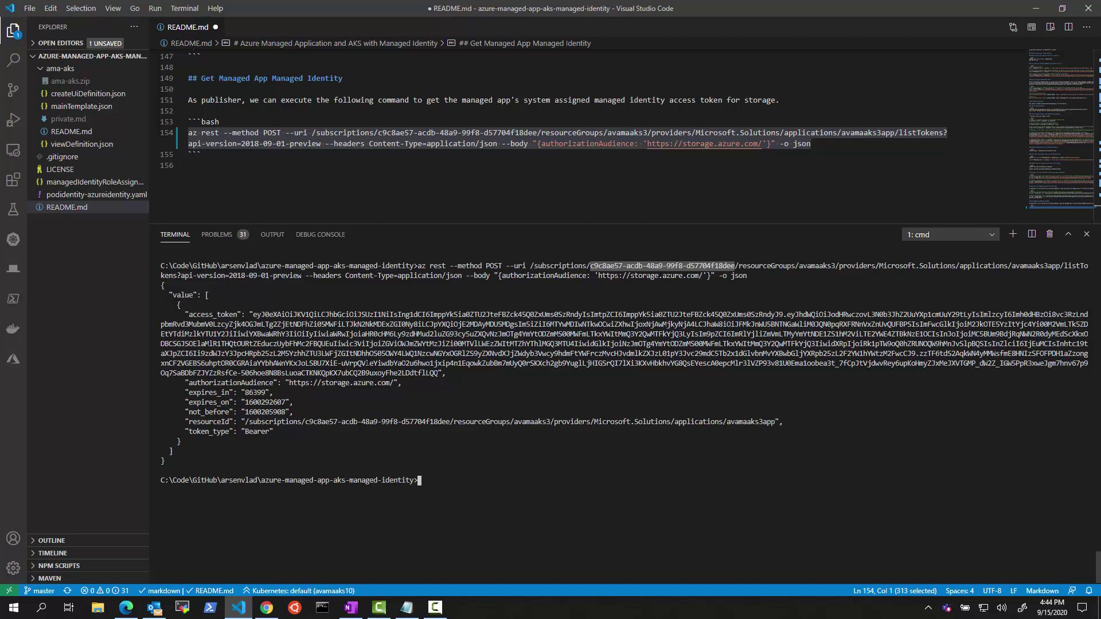
pyautogui.moveTo(439, 373); pyautogui.dragTo(253, 315)
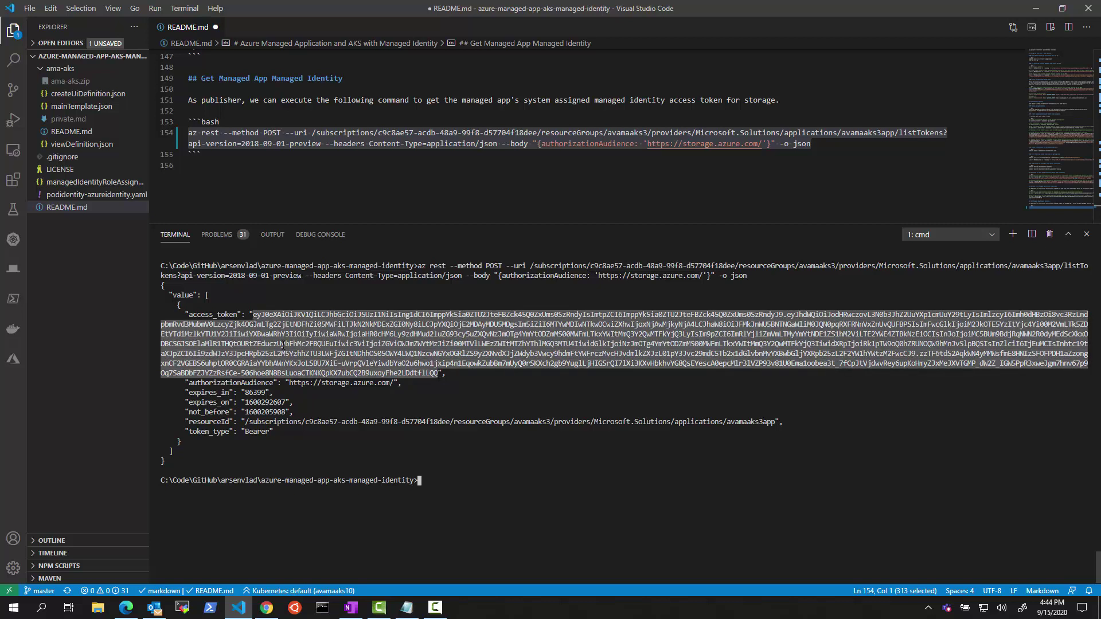
pyautogui.click(508, 486)
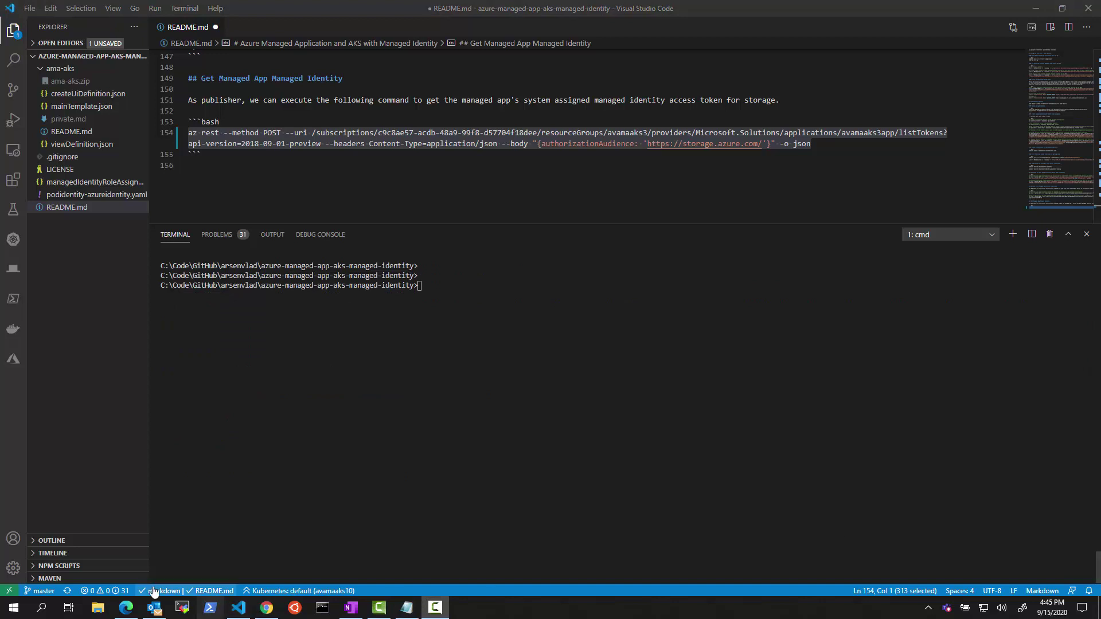
# Step: Check the README's list-files command in Edge, and select the entire curl command containing the bearer token in Notepad to copy it
pyautogui.moveTo(127, 608)
pyautogui.click(126, 551)
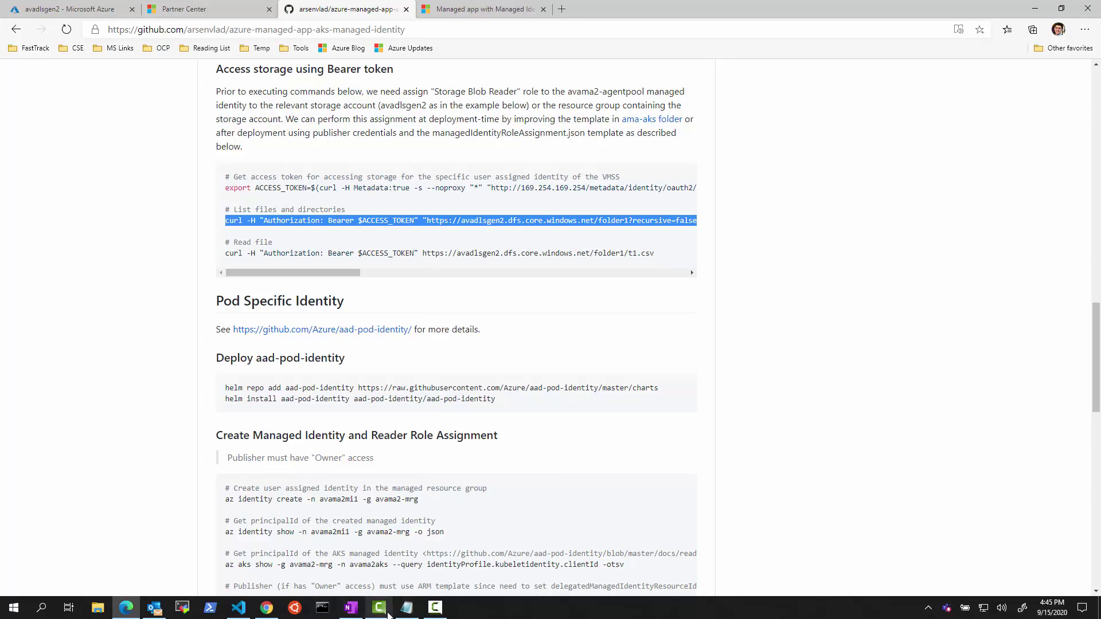
pyautogui.click(408, 609)
pyautogui.click(337, 212)
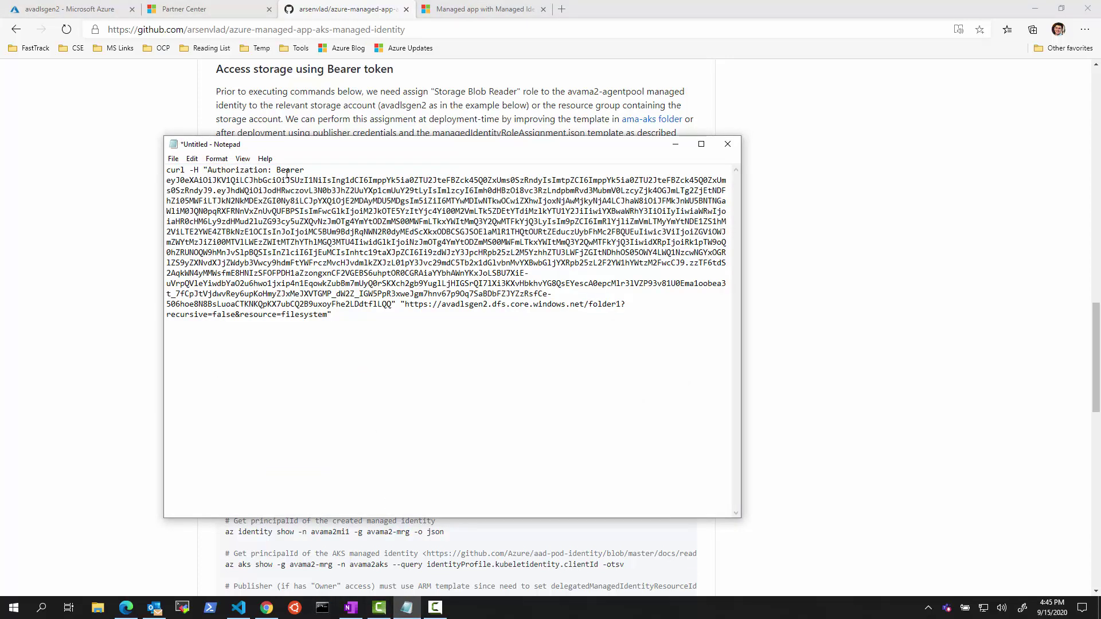
pyautogui.moveTo(169, 182); pyautogui.dragTo(392, 305)
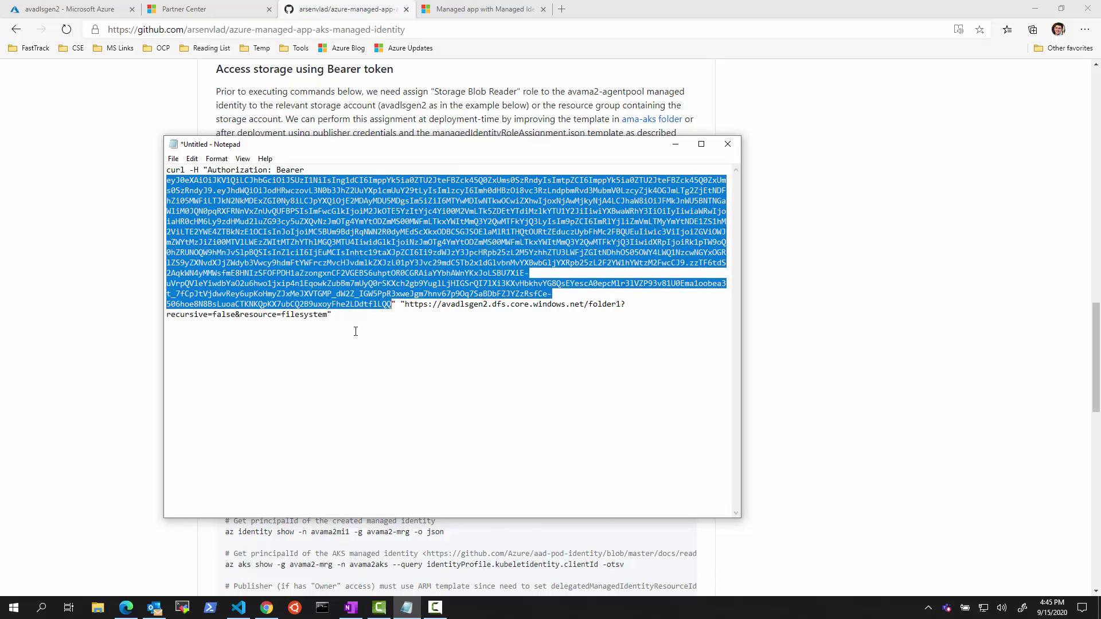
pyautogui.hotkey('ctrl', 'a')
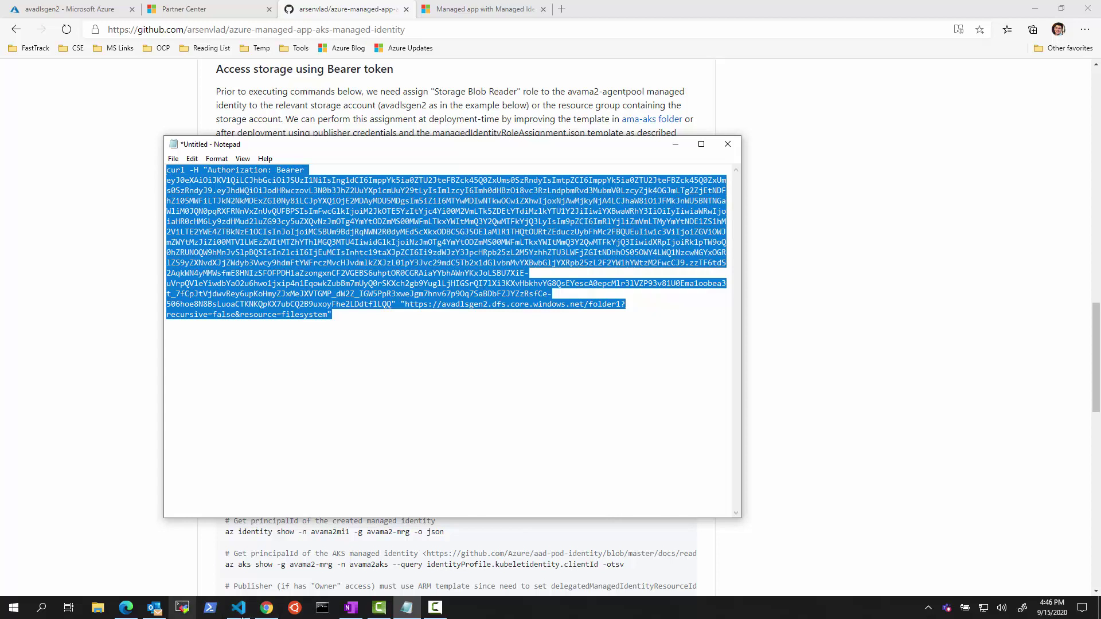
# Step: Run the curl command with the bearer token in Visual Studio Code's terminal to list avadlsgen2's folder1, and examine the returned paths
pyautogui.moveTo(265, 613)
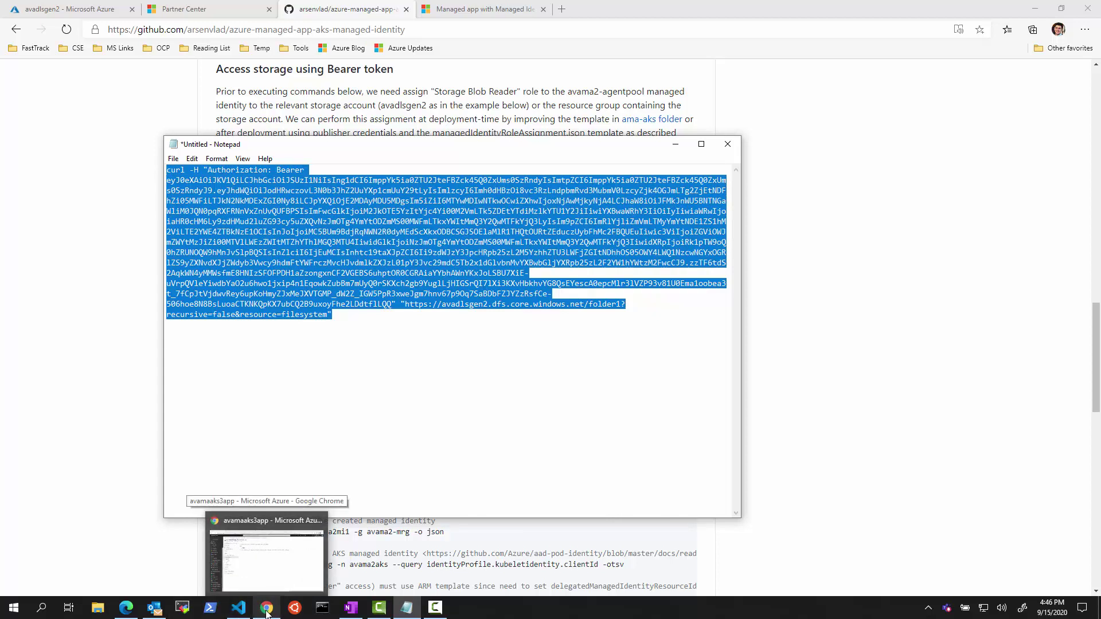
pyautogui.click(238, 608)
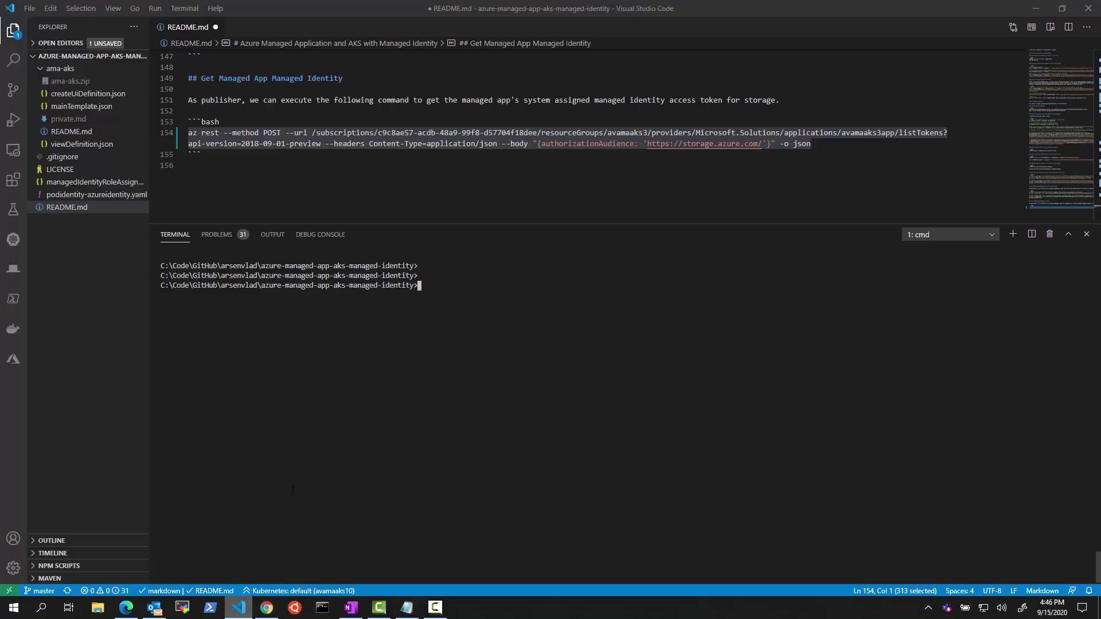
pyautogui.hotkey('ctrl', 'v')
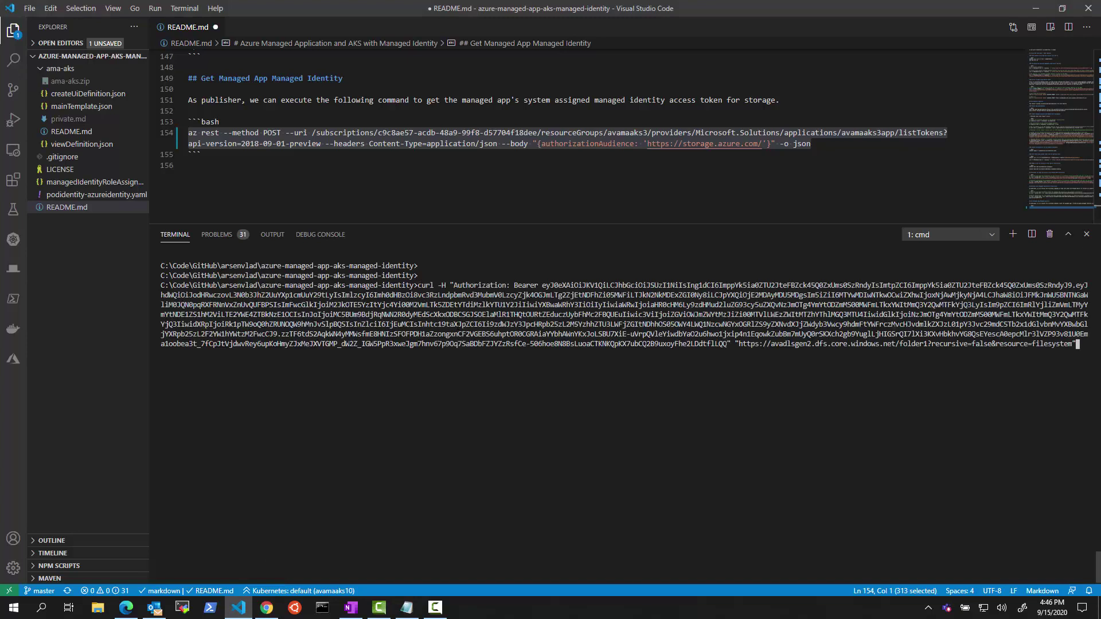
pyautogui.press('Return')
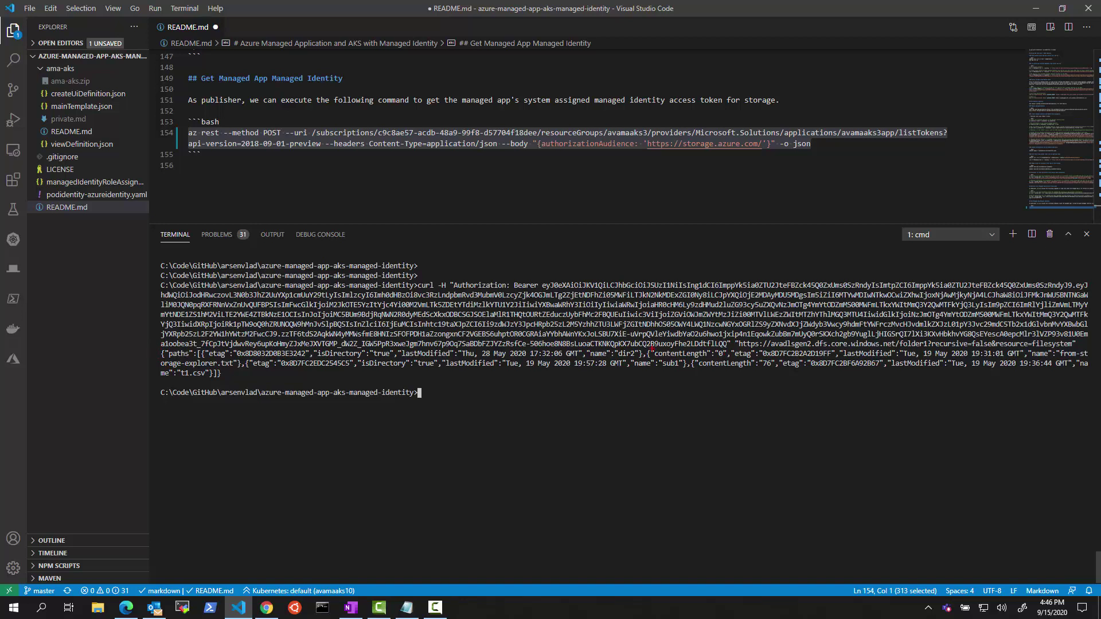
pyautogui.moveTo(611, 350); pyautogui.dragTo(687, 371)
pyautogui.moveTo(172, 364); pyautogui.dragTo(220, 380)
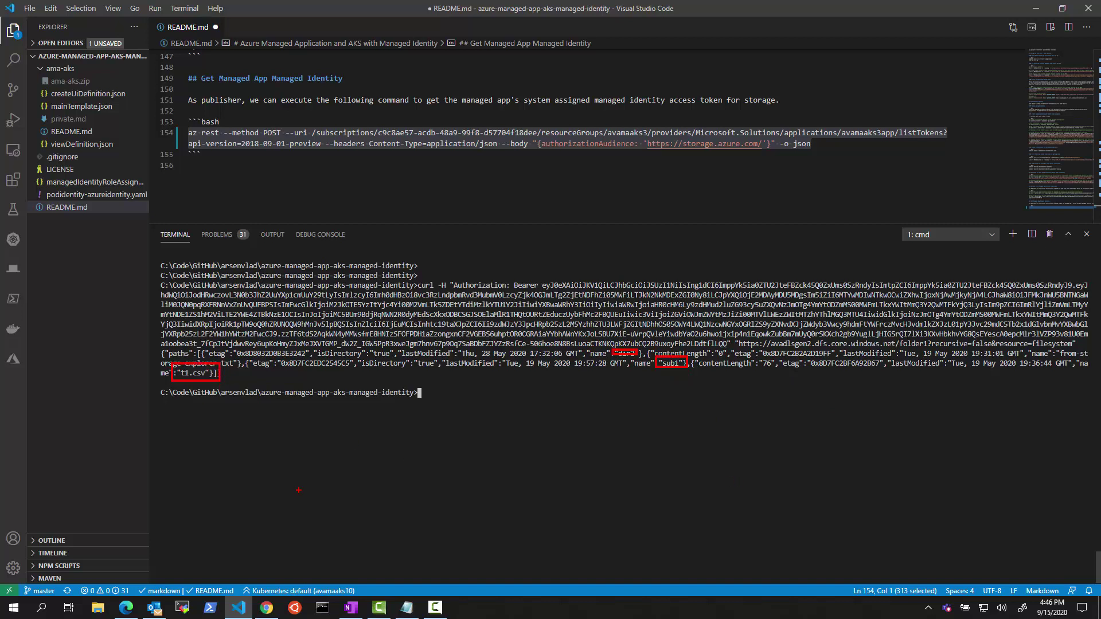
pyautogui.press('Escape')
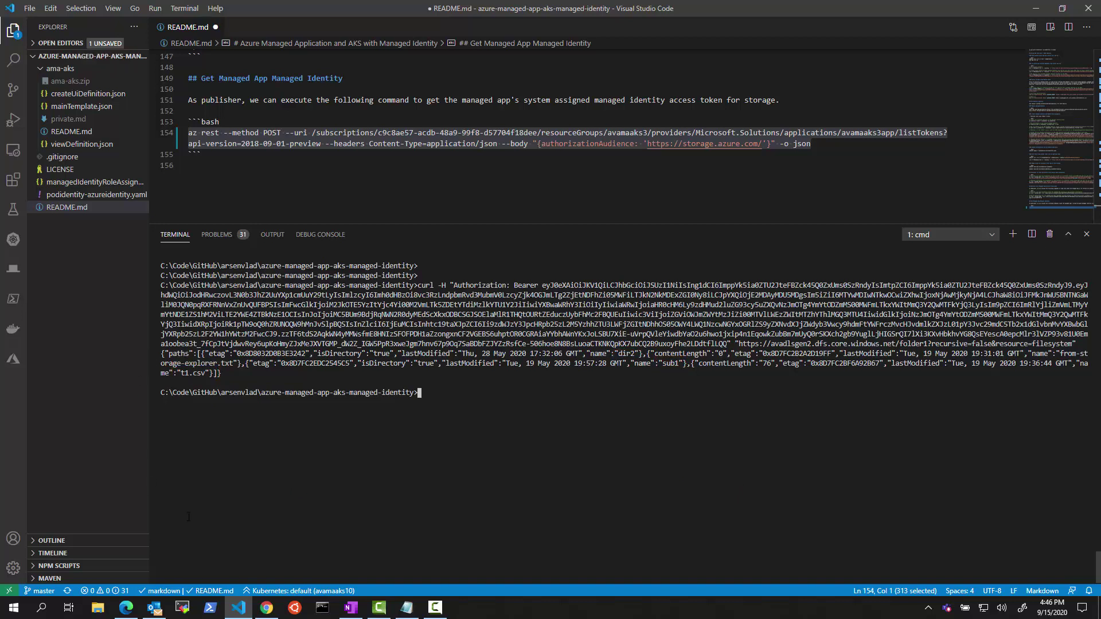
# Step: In Notepad, add /t1.csv after folder1 in the curl URL and remove the recursive and resource query parameters
pyautogui.click(407, 608)
pyautogui.click(464, 325)
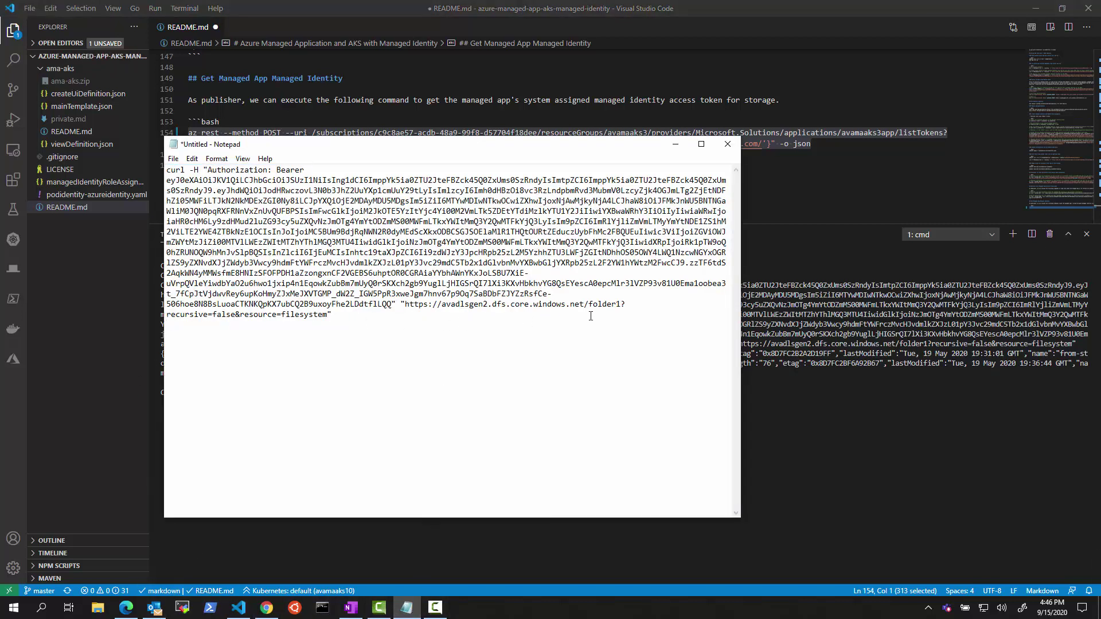
pyautogui.click(621, 304)
pyautogui.write('/t1.csv')
pyautogui.hotkey('ctrl', 'shift', 'Right')
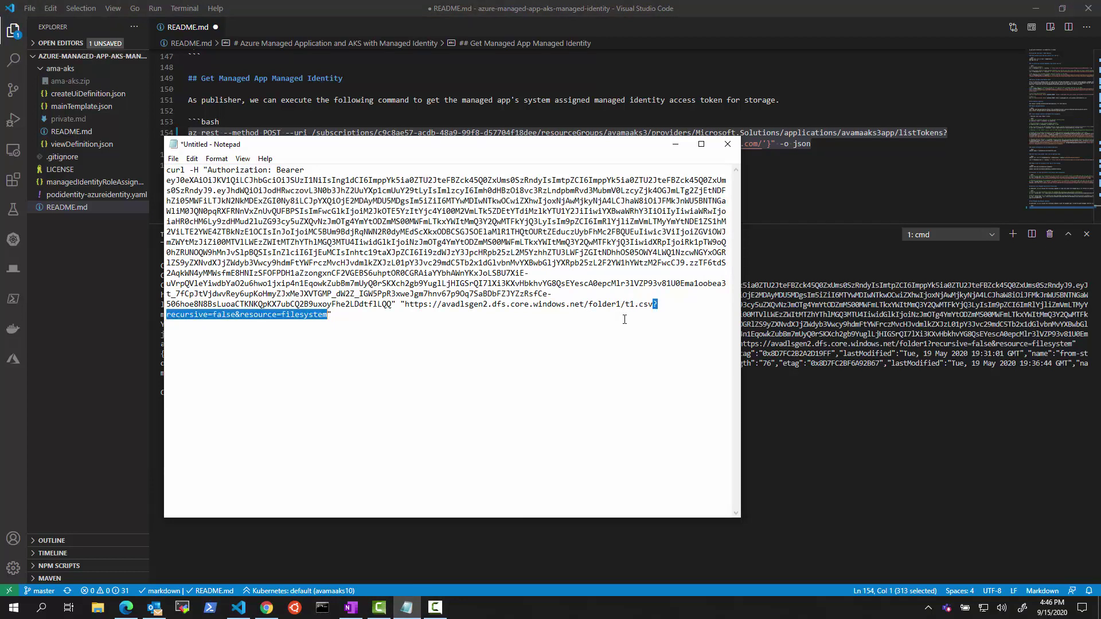
pyautogui.press('Delete')
# Step: Copy the whole edited curl command with the bearer token and run it in Visual Studio Code's terminal to read folder1/t1.csv
pyautogui.hotkey('shift', 'Home')
pyautogui.hotkey('shift', 'Up')
pyautogui.hotkey('shift', 'Up')
pyautogui.hotkey('shift', 'Up')
pyautogui.hotkey('shift', 'Up')
pyautogui.hotkey('shift', 'Up')
pyautogui.hotkey('shift', 'Up')
pyautogui.hotkey('shift', 'Up')
pyautogui.hotkey('shift', 'Up')
pyautogui.hotkey('shift', 'Up')
pyautogui.hotkey('shift', 'Up')
pyautogui.hotkey('shift', 'Up')
pyautogui.hotkey('shift', 'Up')
pyautogui.hotkey('shift', 'Up')
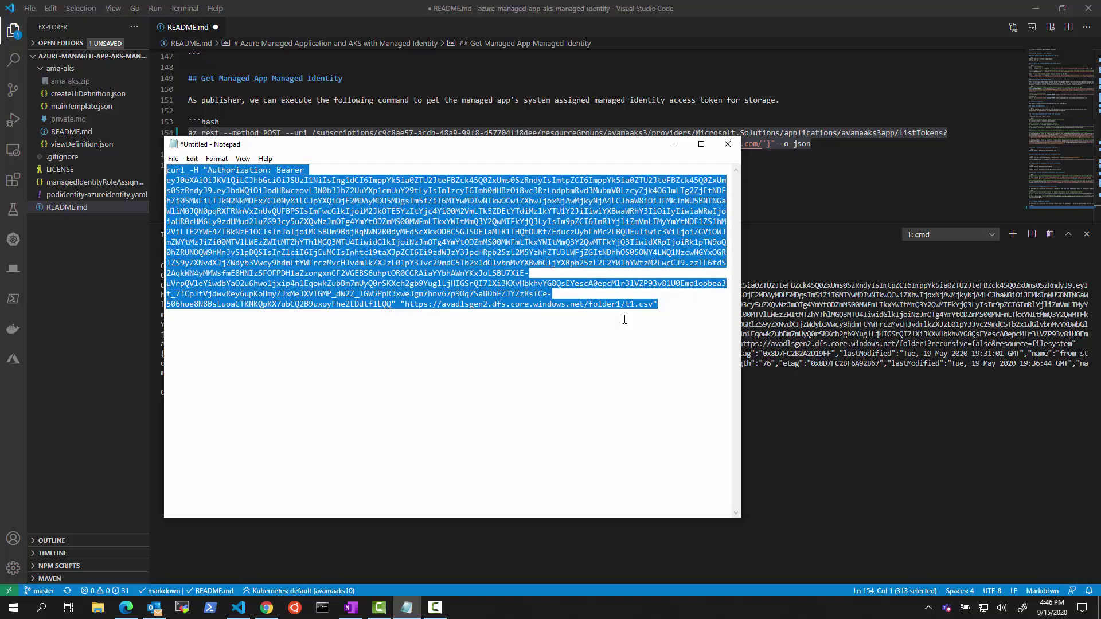
pyautogui.hotkey('ctrl', 'c')
pyautogui.hotkey('alt', 'Tab')
pyautogui.hotkey('ctrl', 'v')
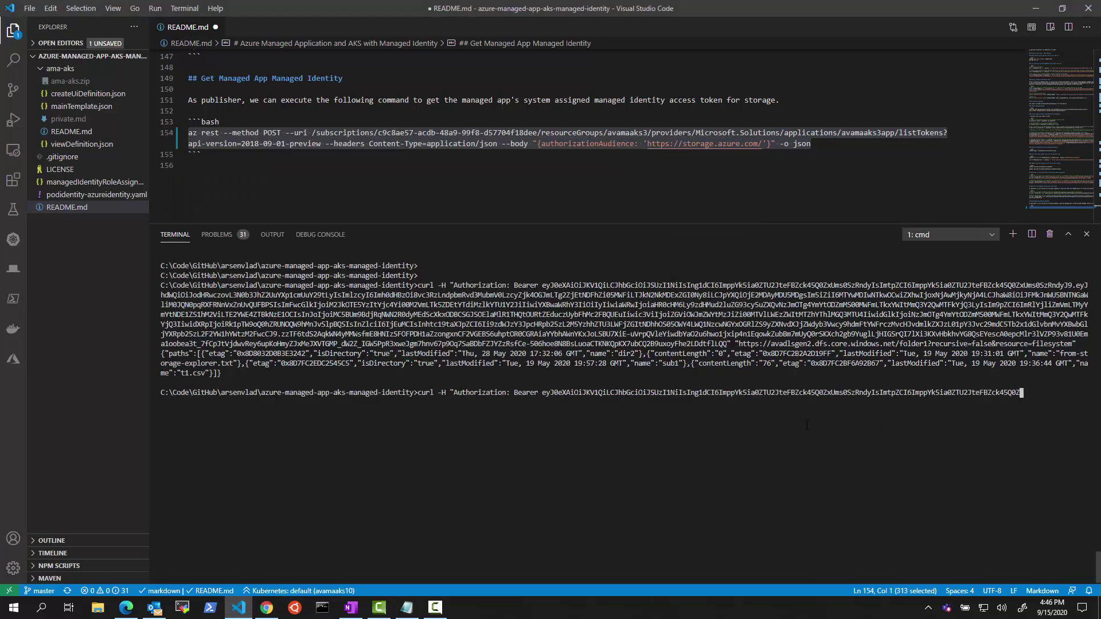
pyautogui.press('Return')
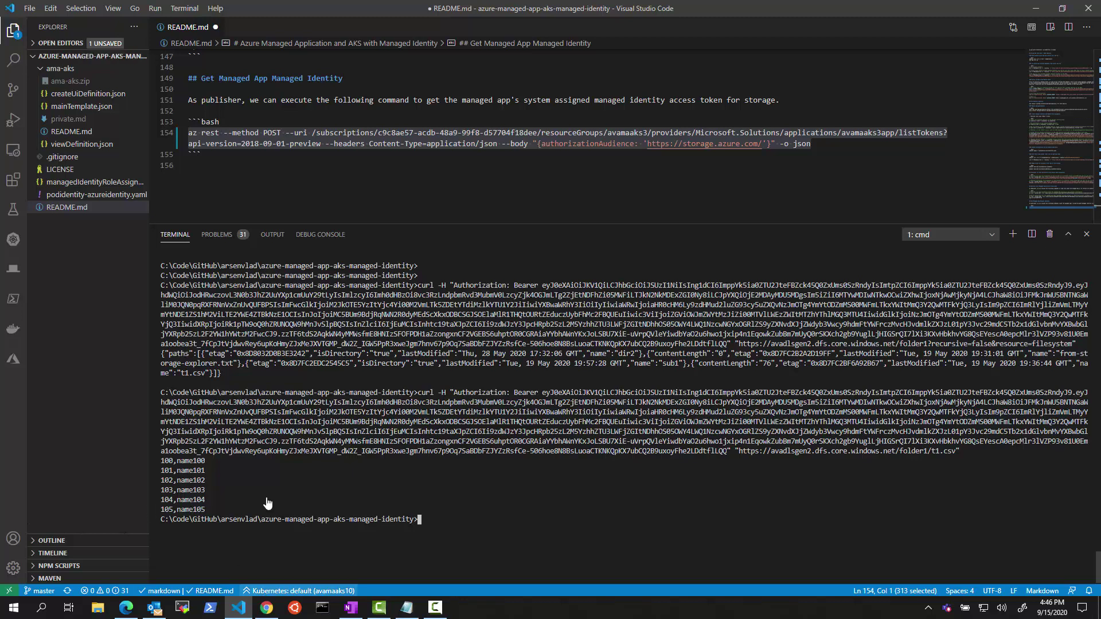
pyautogui.click(513, 195)
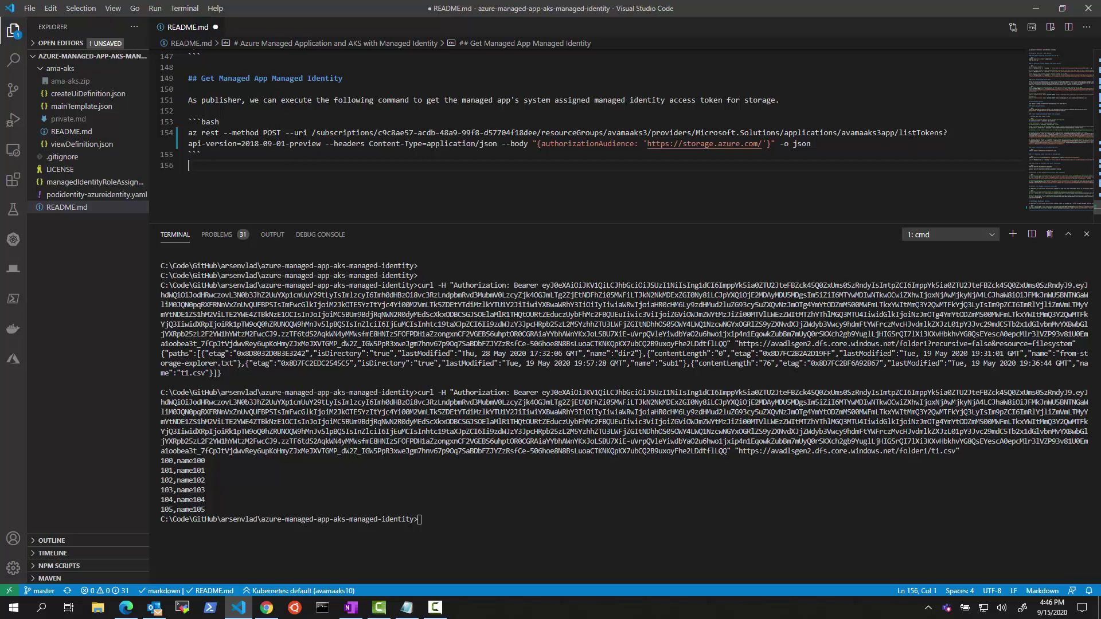
pyautogui.moveTo(899, 133); pyautogui.dragTo(944, 134)
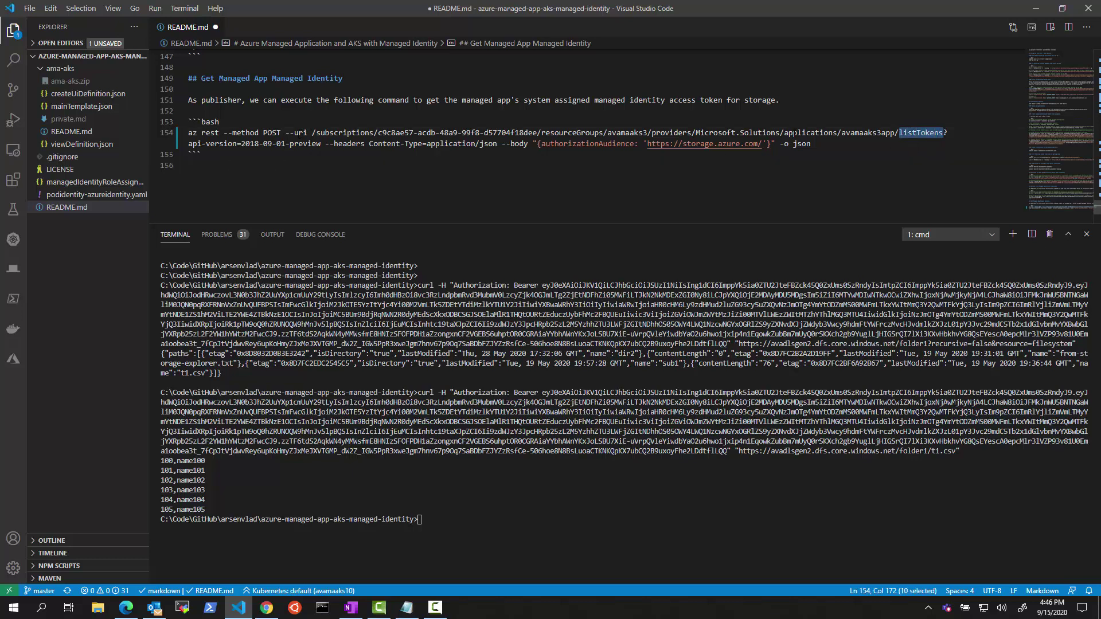
pyautogui.moveTo(541, 144); pyautogui.dragTo(768, 144)
pyautogui.click(786, 154)
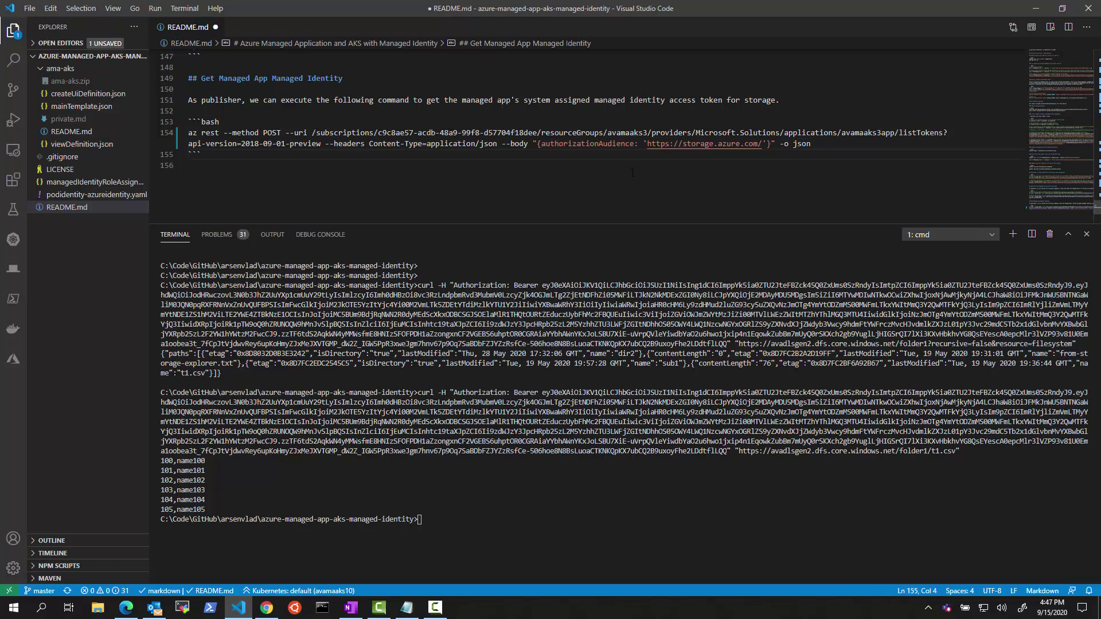
pyautogui.moveTo(534, 136)
pyautogui.mouseDown()
pyautogui.moveTo(729, 139)
pyautogui.moveTo(777, 152)
pyautogui.mouseUp()
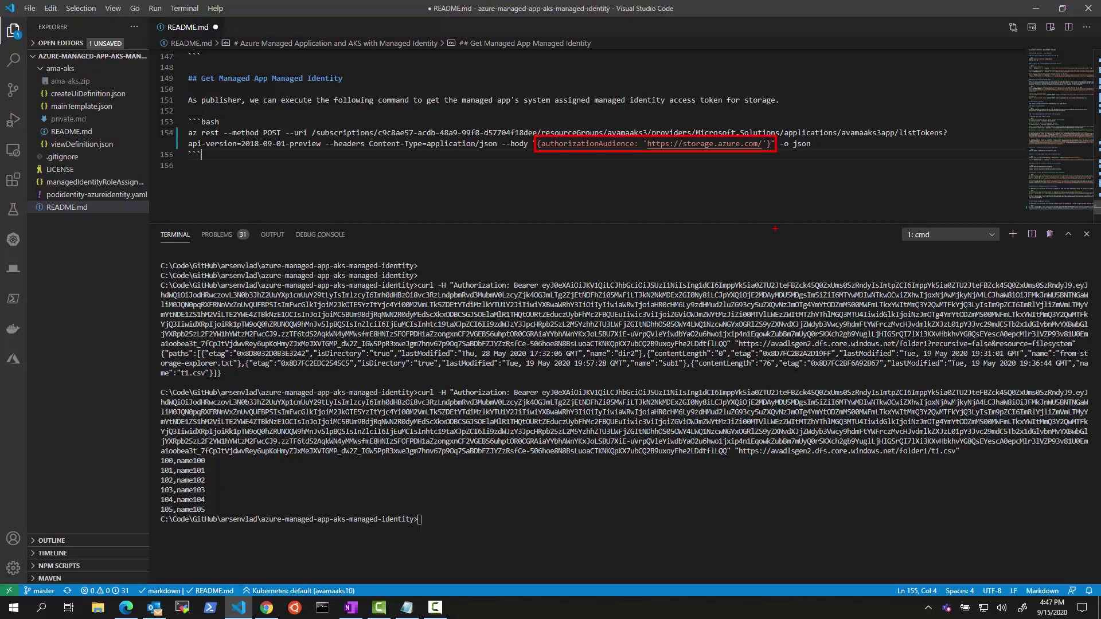
pyautogui.press('Escape')
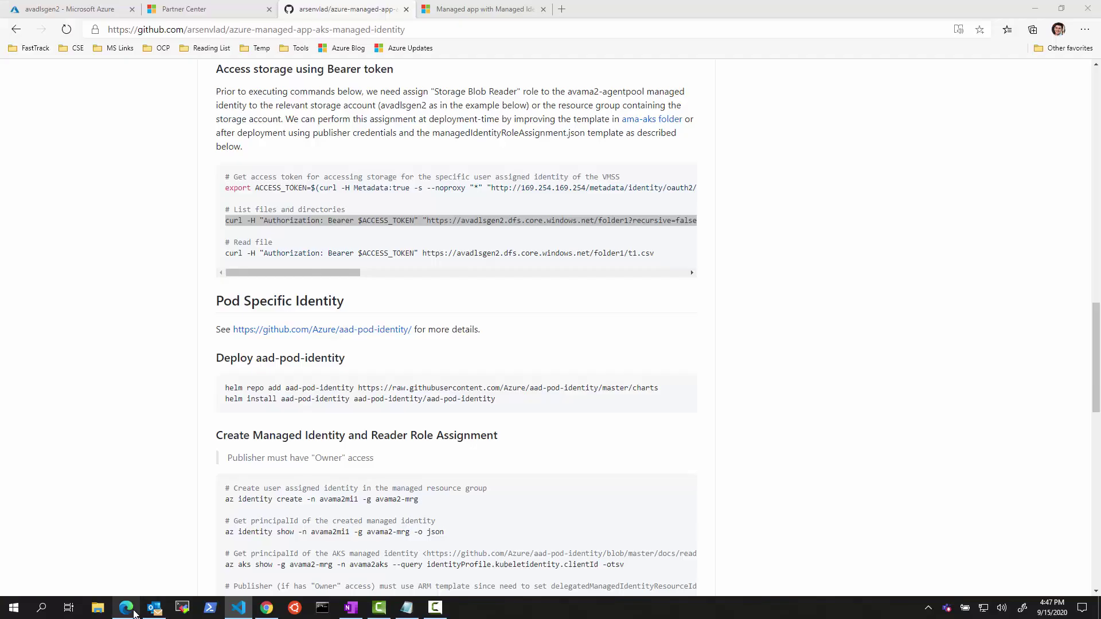
# Step: Return to the Azure portal in Edge and review avamaaks3app's Storage Blob Data Reader assignment on the avadlsgen2 storage account
pyautogui.click(126, 608)
pyautogui.click(115, 8)
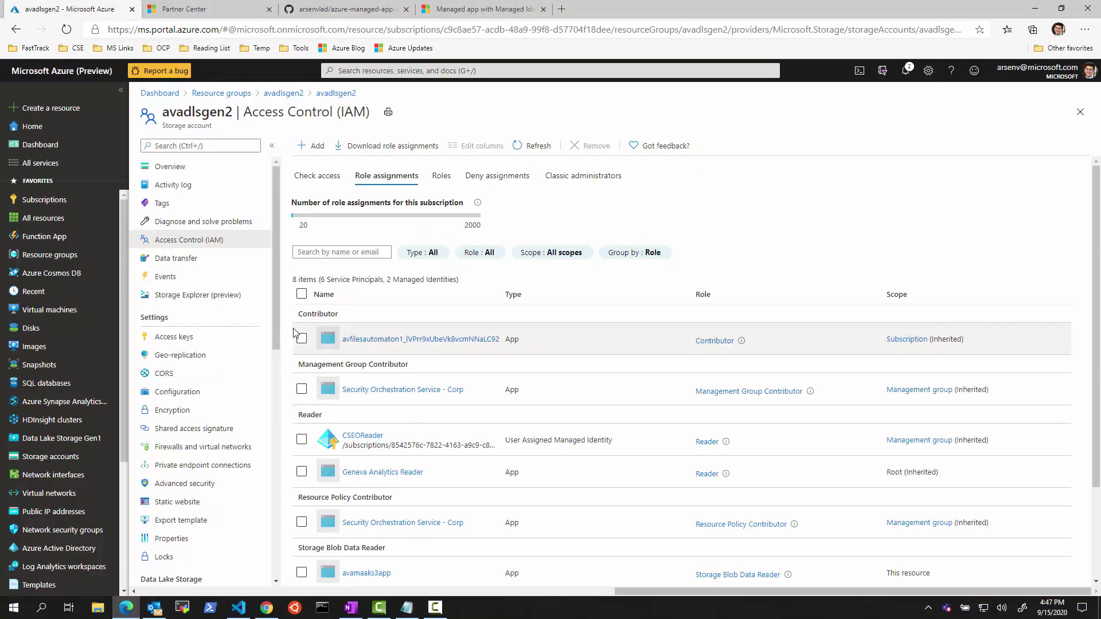
pyautogui.scroll(-2, 442, 488)
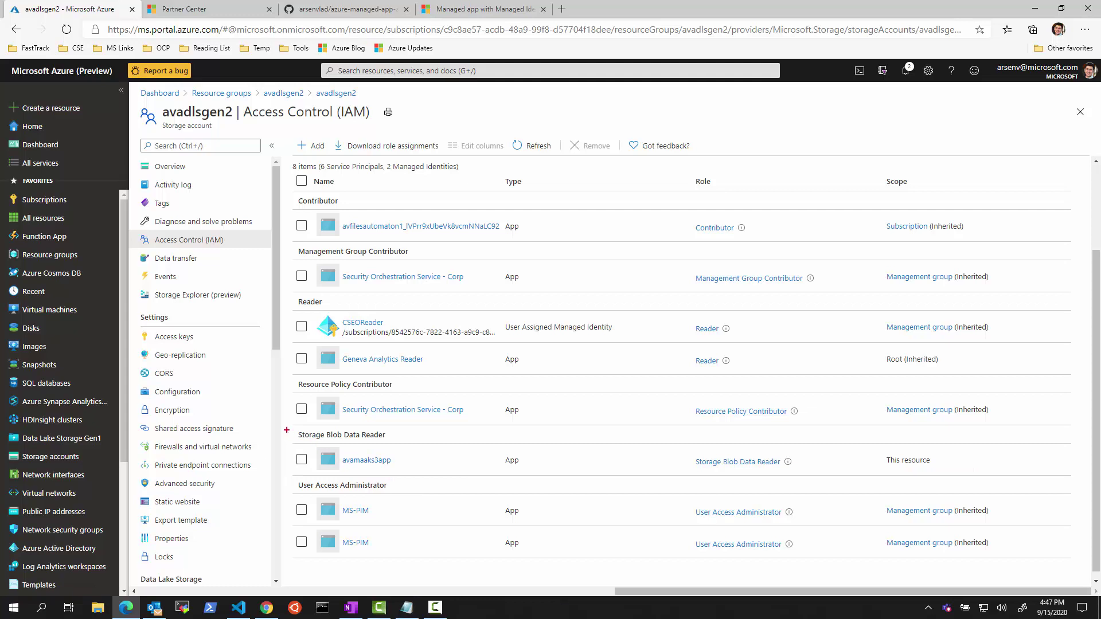
pyautogui.moveTo(286, 430)
pyautogui.mouseDown()
pyautogui.moveTo(413, 458)
pyautogui.moveTo(415, 475)
pyautogui.mouseUp()
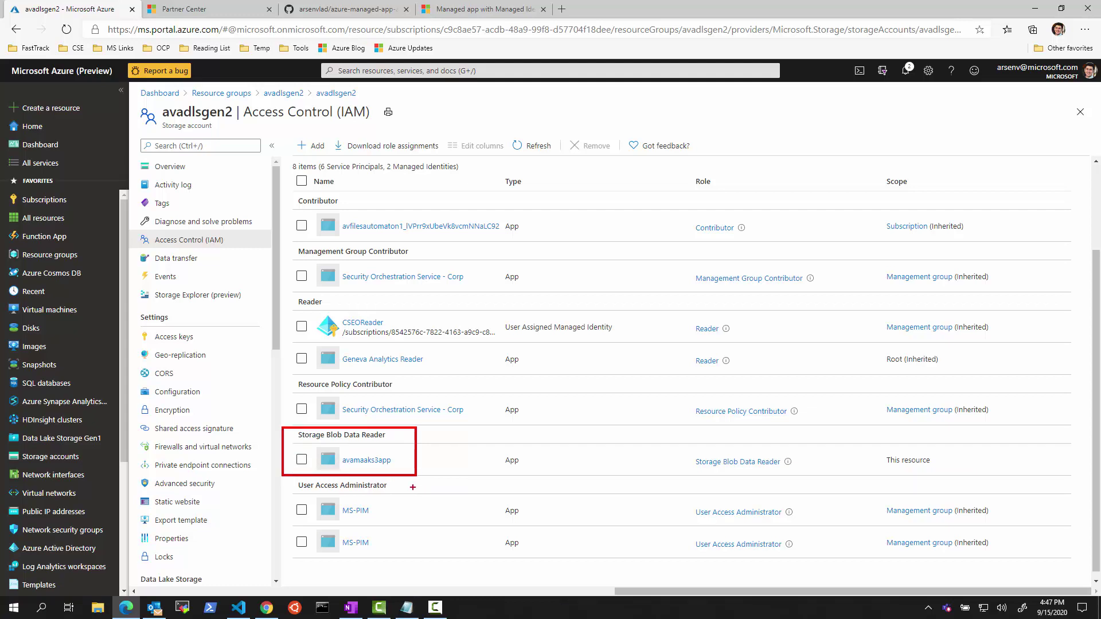
pyautogui.press('Escape')
pyautogui.click(365, 460)
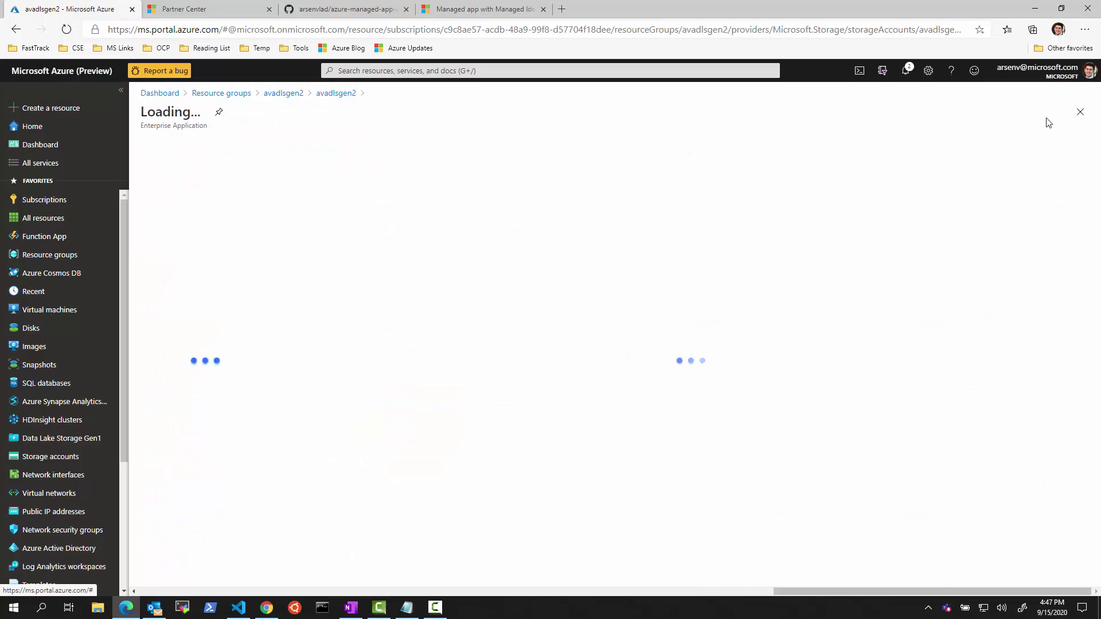
pyautogui.click(1080, 112)
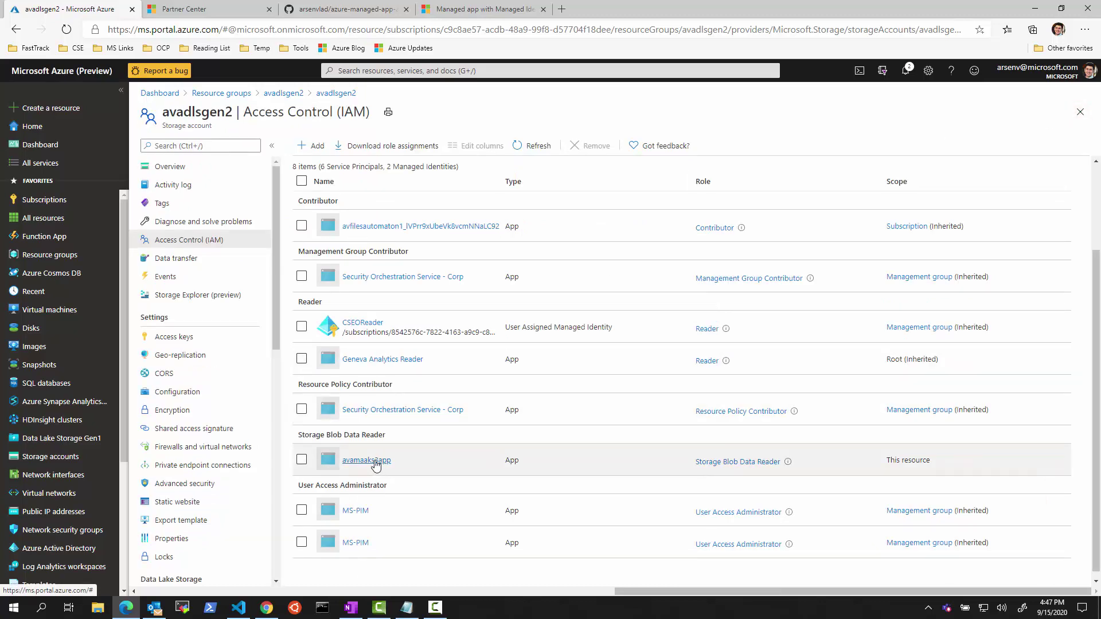
# Step: Remove avamaaks3app's Storage Blob Data Reader role assignment from the avadlsgen2 storage account and confirm the removal
pyautogui.click(302, 460)
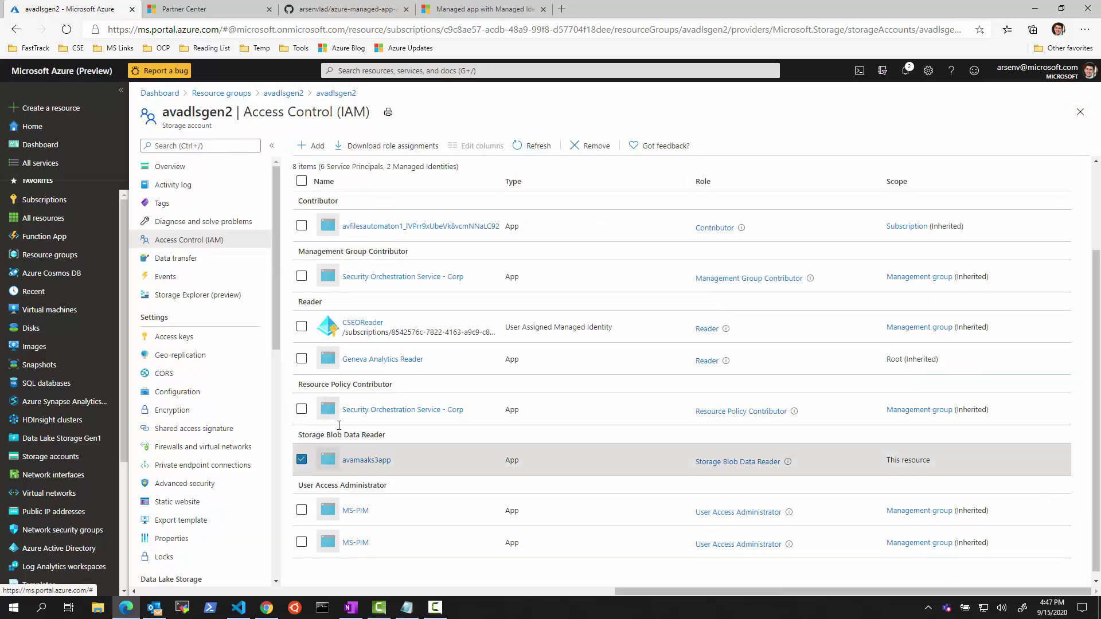
pyautogui.click(596, 147)
pyautogui.click(314, 213)
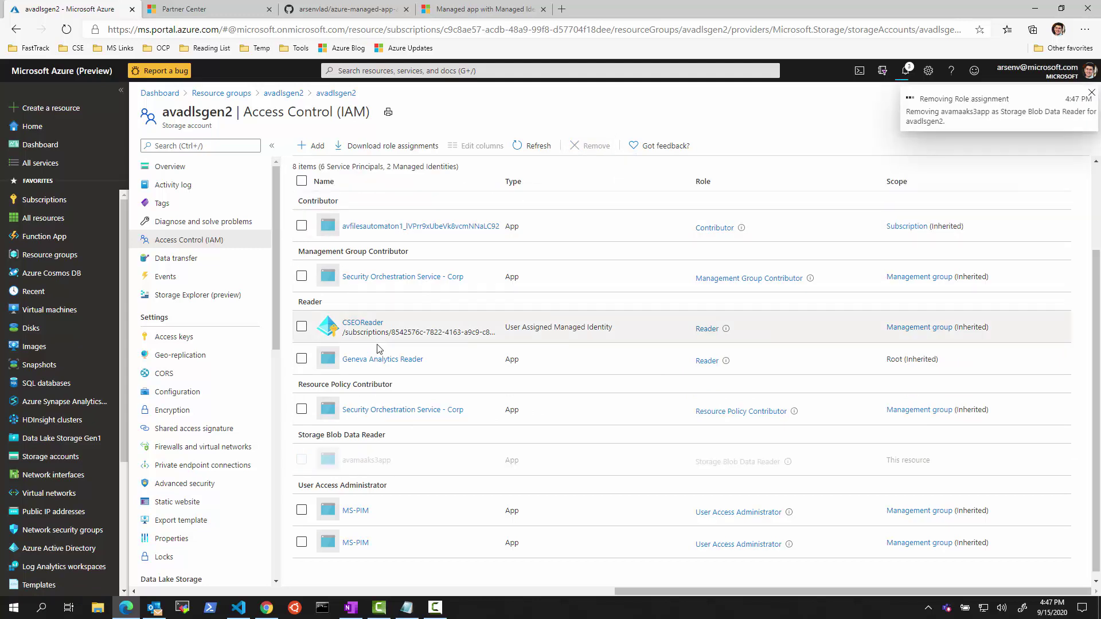
# Step: Switch to Visual Studio Code and rerun the last curl command in the terminal to read folder1/t1.csv again
pyautogui.click(238, 607)
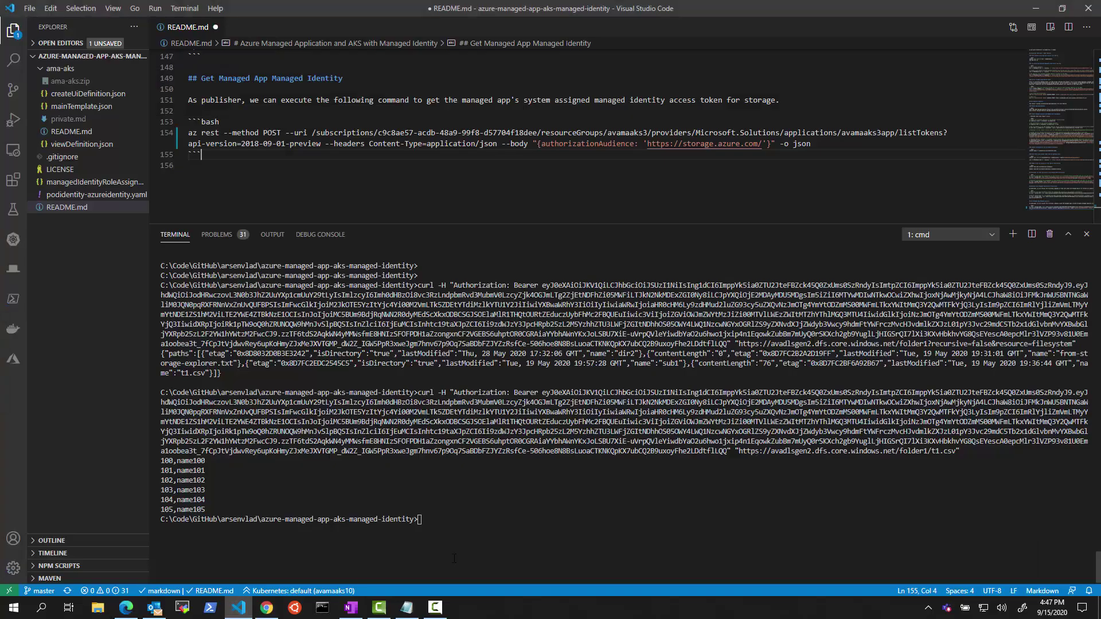
pyautogui.click(455, 558)
pyautogui.press('Up')
pyautogui.press('Return')
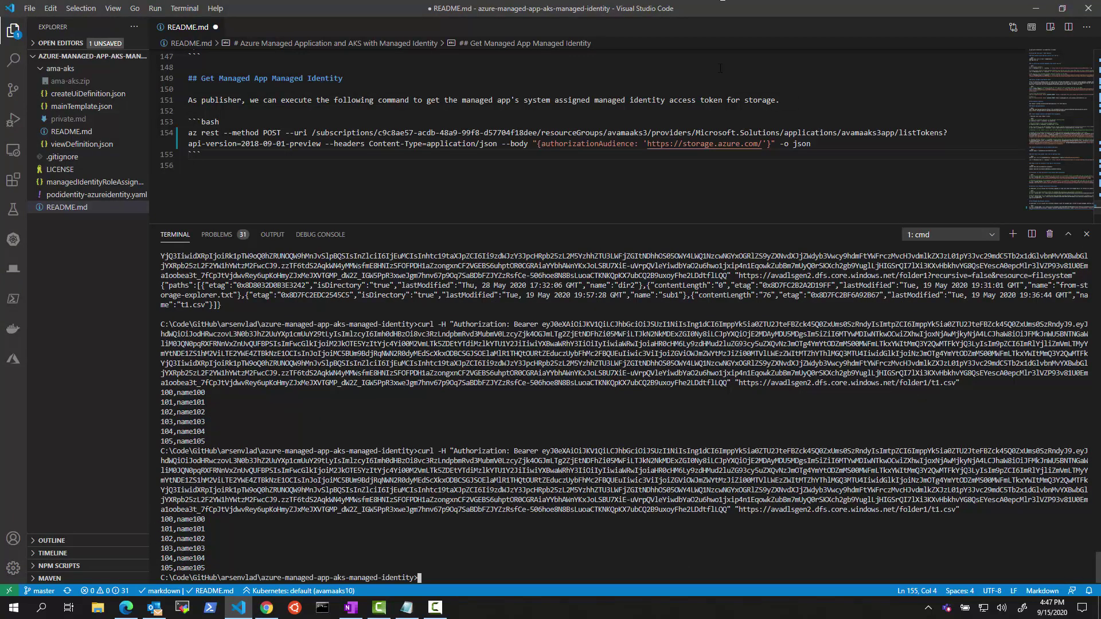
# Step: Return to the Azure portal in Edge and view the avamaaks3app-mrg resource group followed by the avamaaks3 resource group
pyautogui.click(1036, 8)
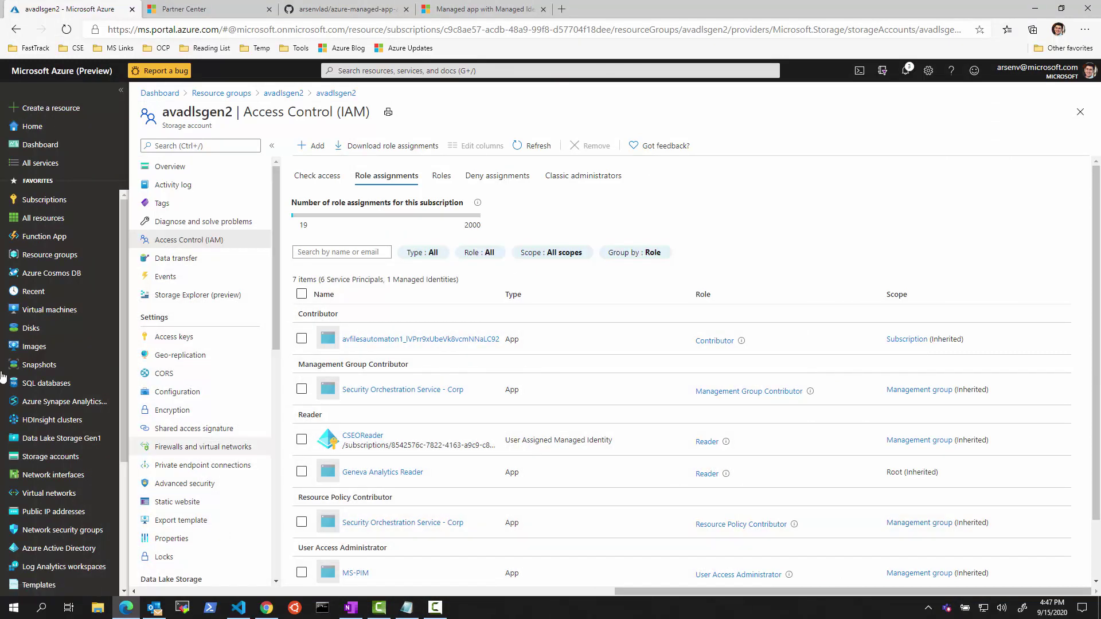
pyautogui.click(40, 256)
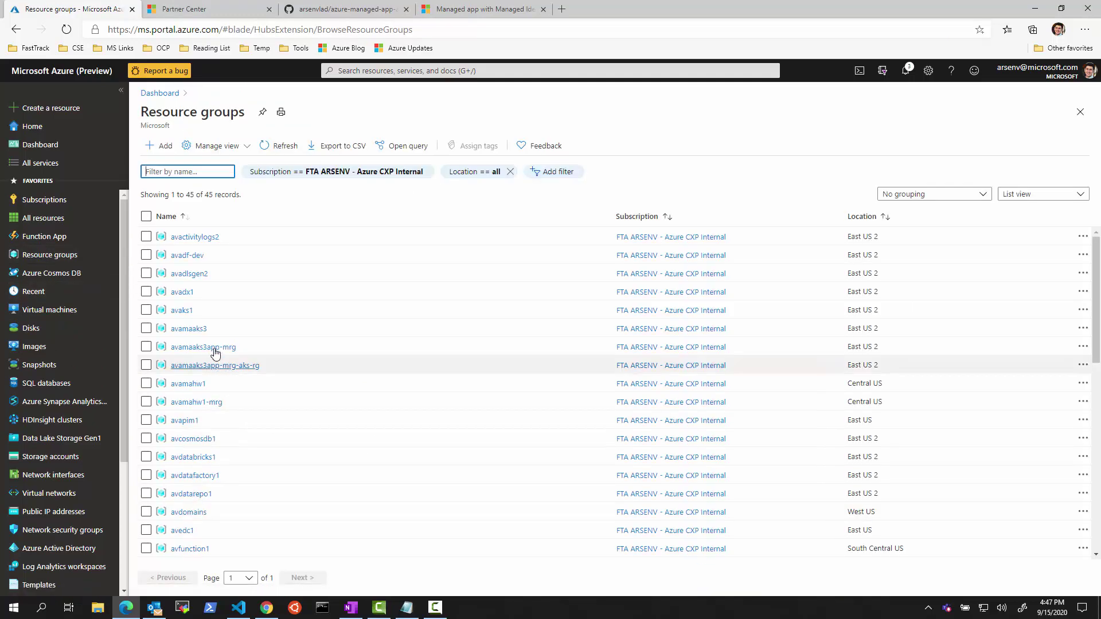
pyautogui.click(222, 349)
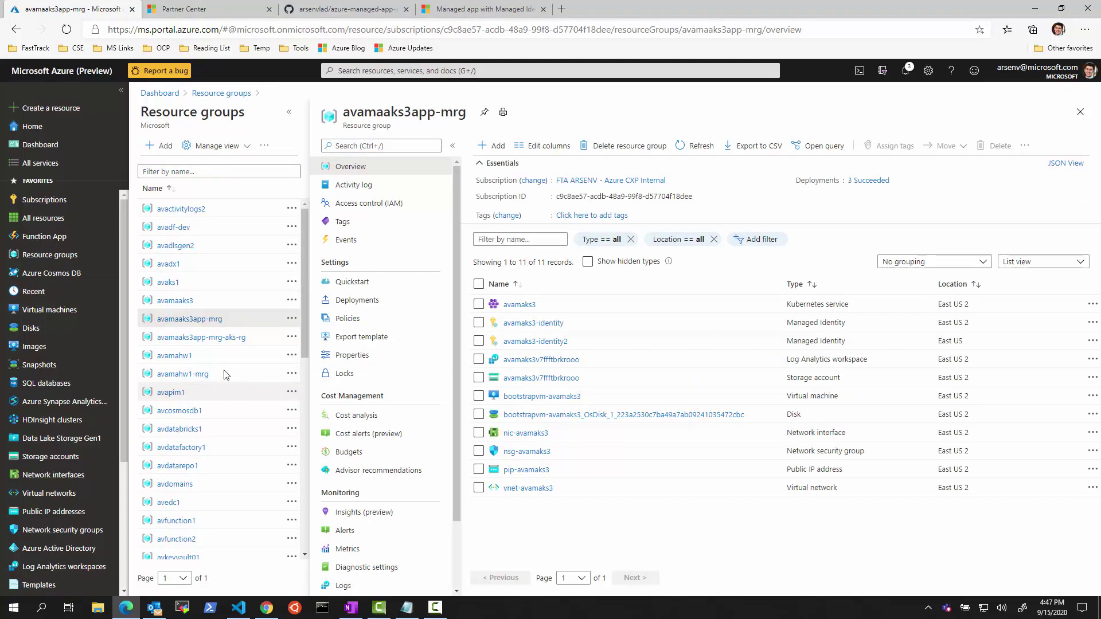
pyautogui.click(169, 302)
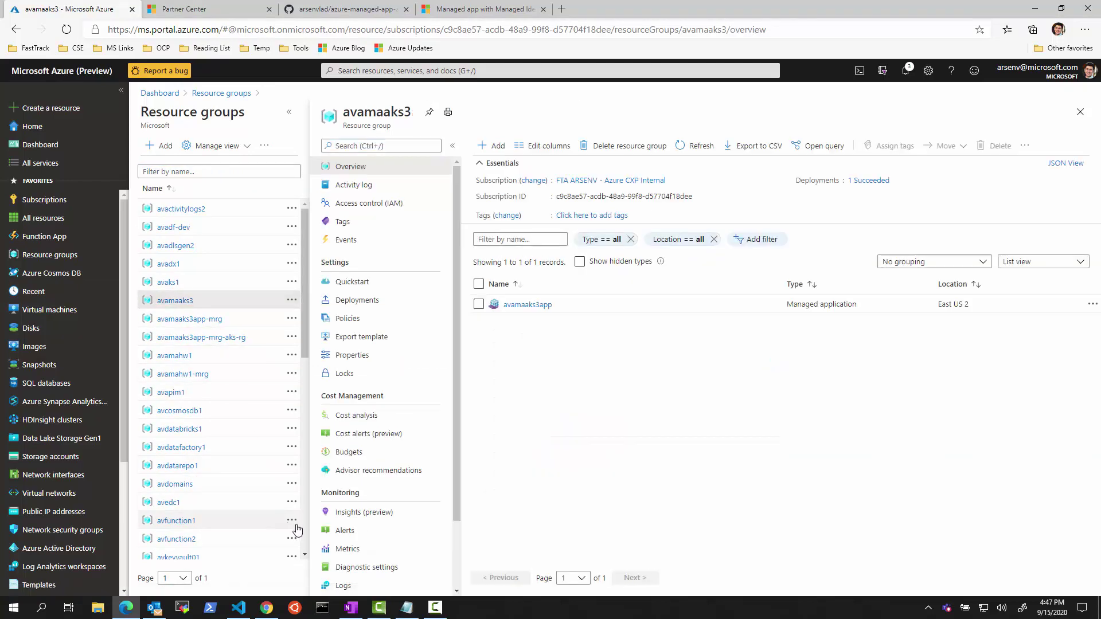